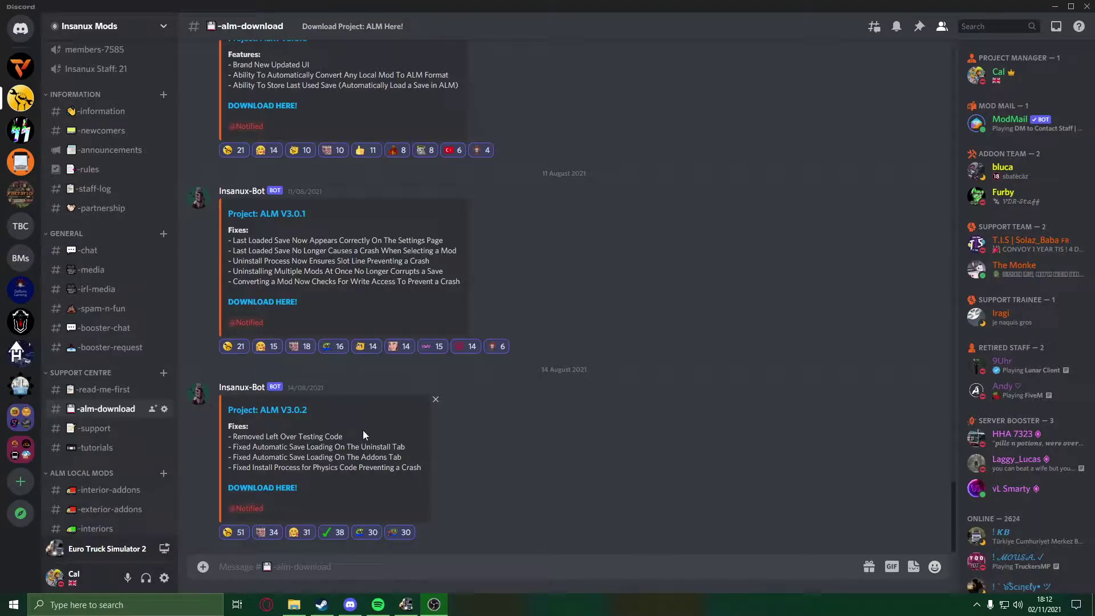
Overwrite Unnamed save 2 with the current game progress.
left_click(406, 604)
key("Escape")
left_click(628, 565)
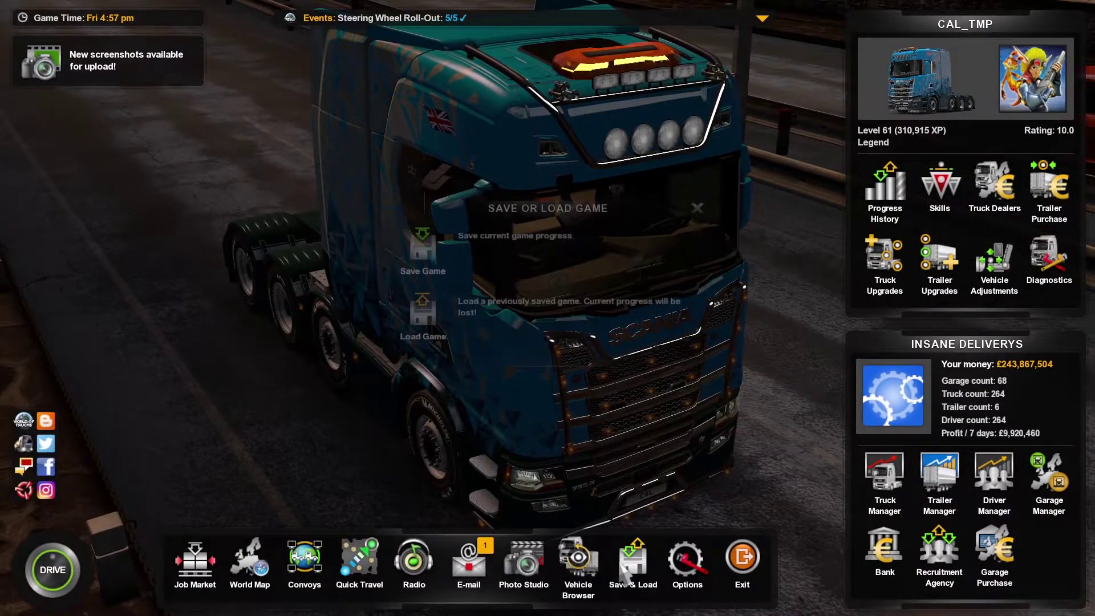
left_click(428, 234)
double_click(514, 220)
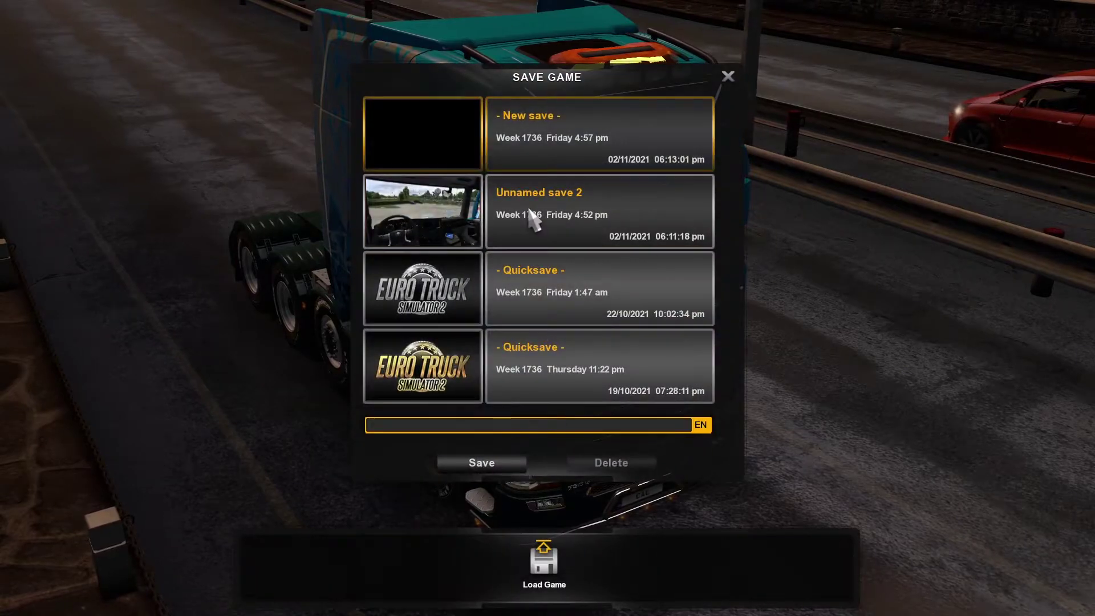
left_click(505, 394)
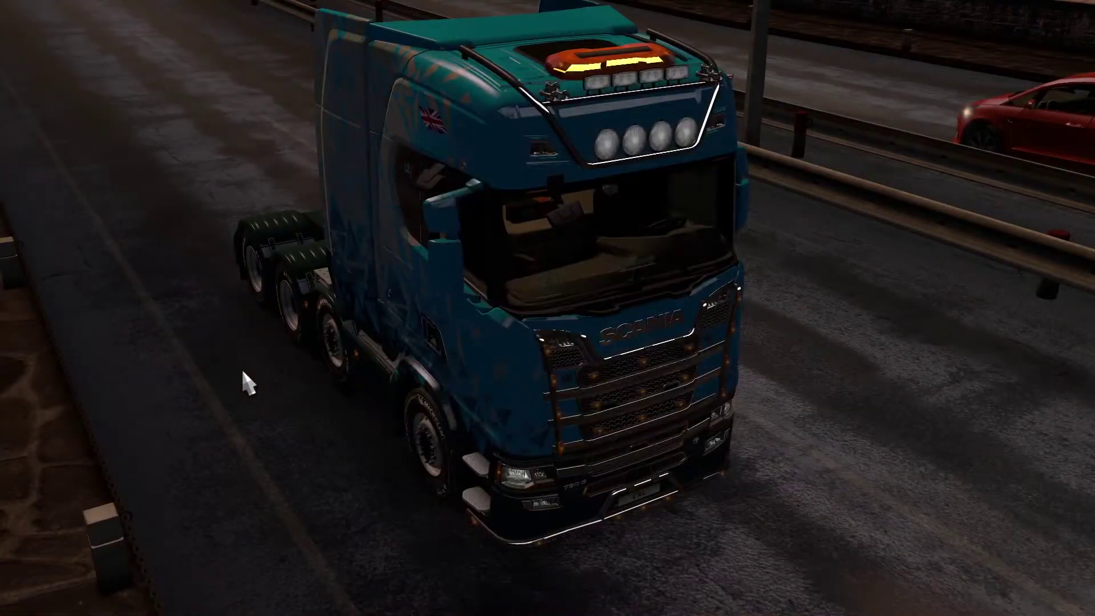
Check the ~ developer console to confirm the save-game file was written.
key("grave")
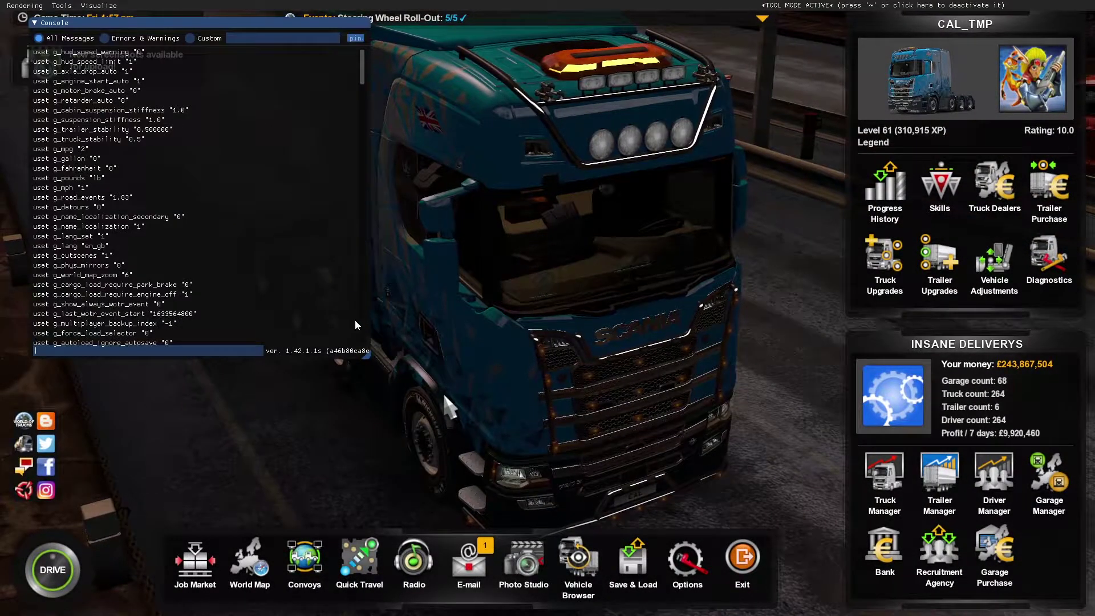
scroll(353, 184, "down", 20)
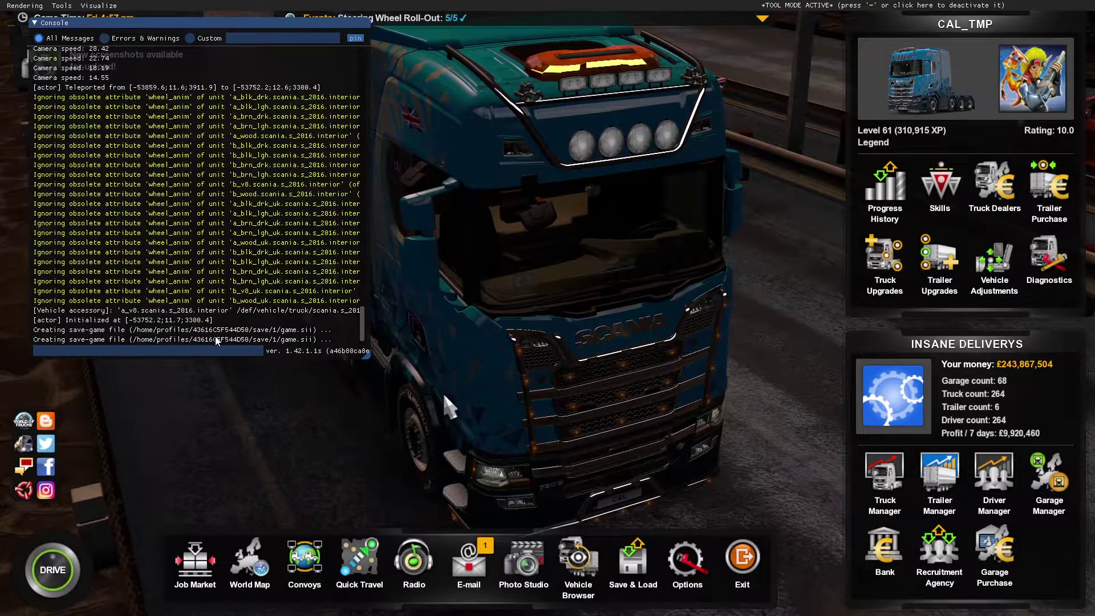
key("grave")
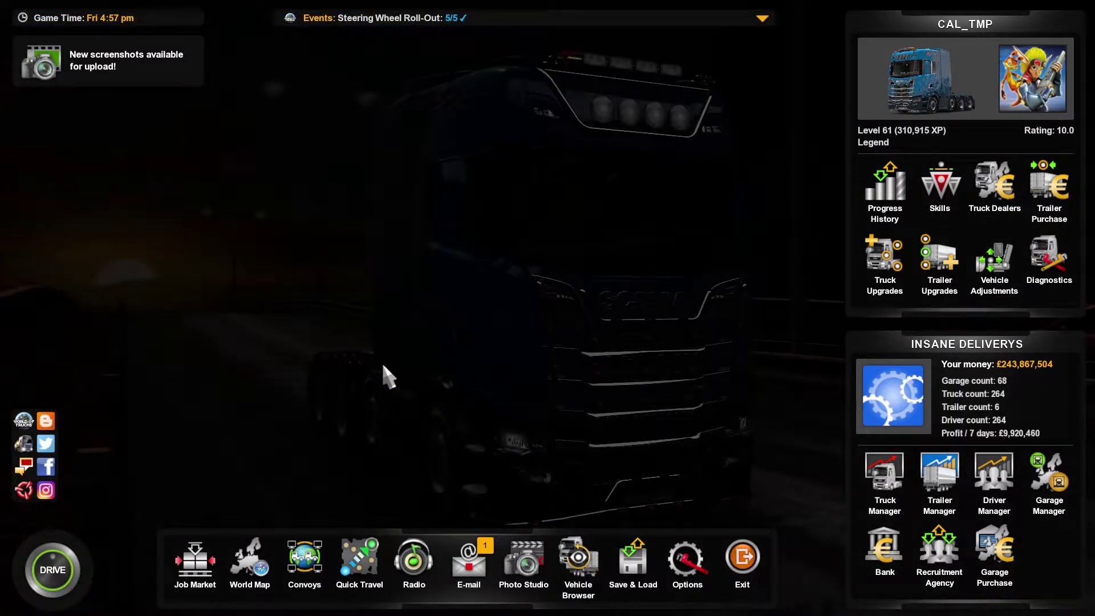
Go to Discord's -interiors channel and view the Insanux Scania S NG 2016 interior screenshot collage.
key("alt+Tab")
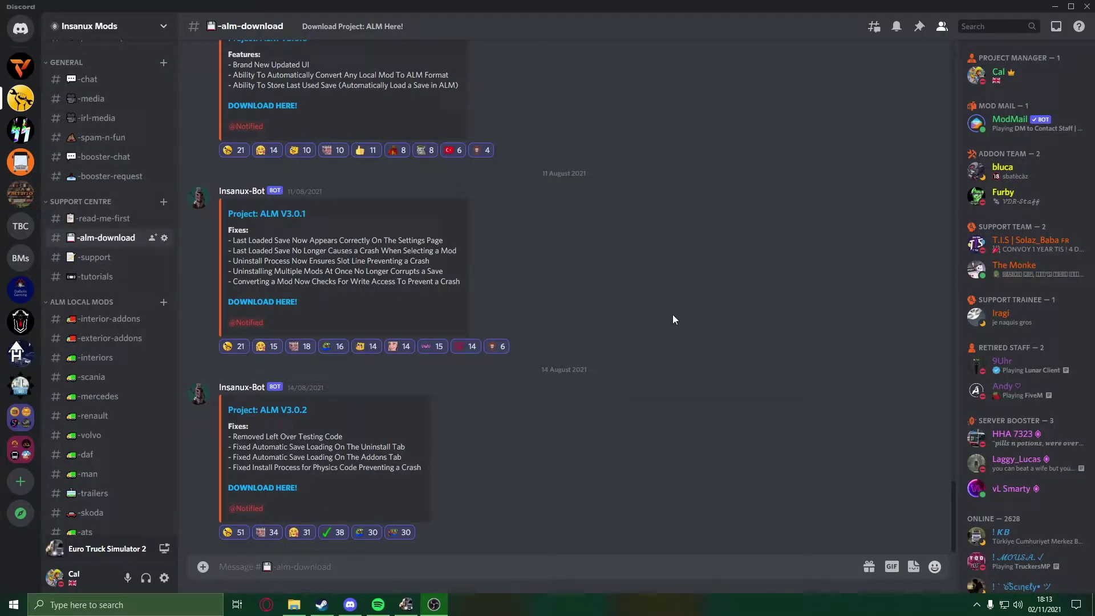
scroll(104, 191, "down", 3)
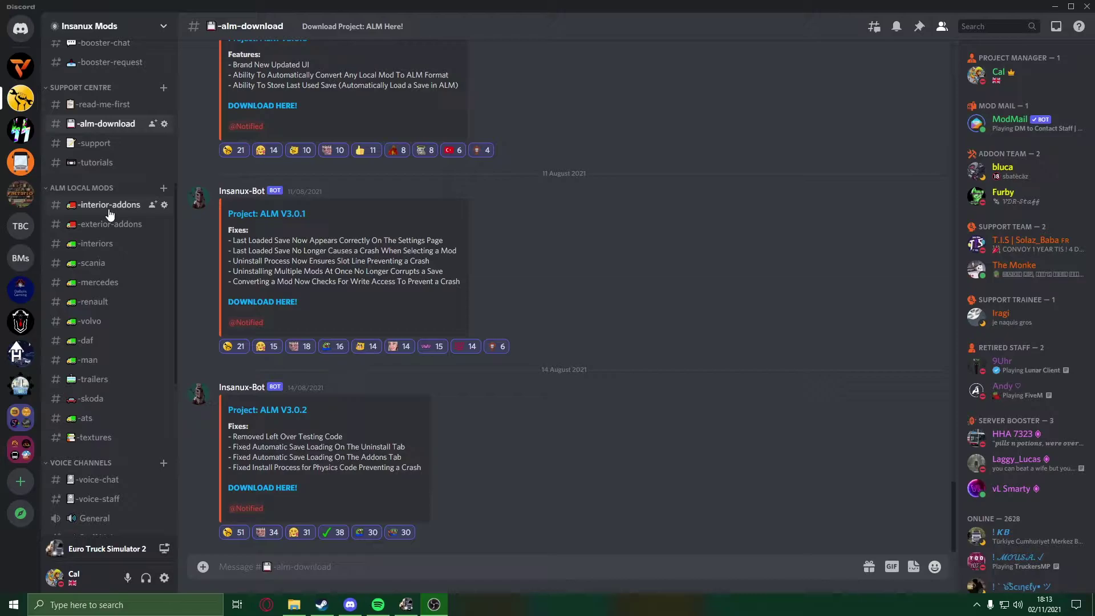
left_click(109, 207)
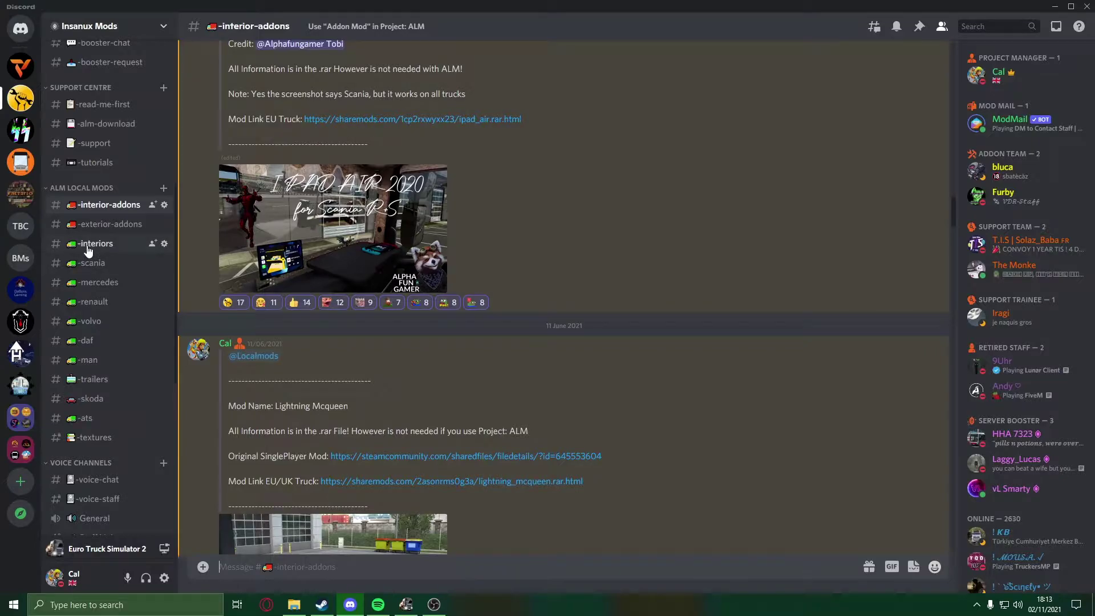
left_click(114, 244)
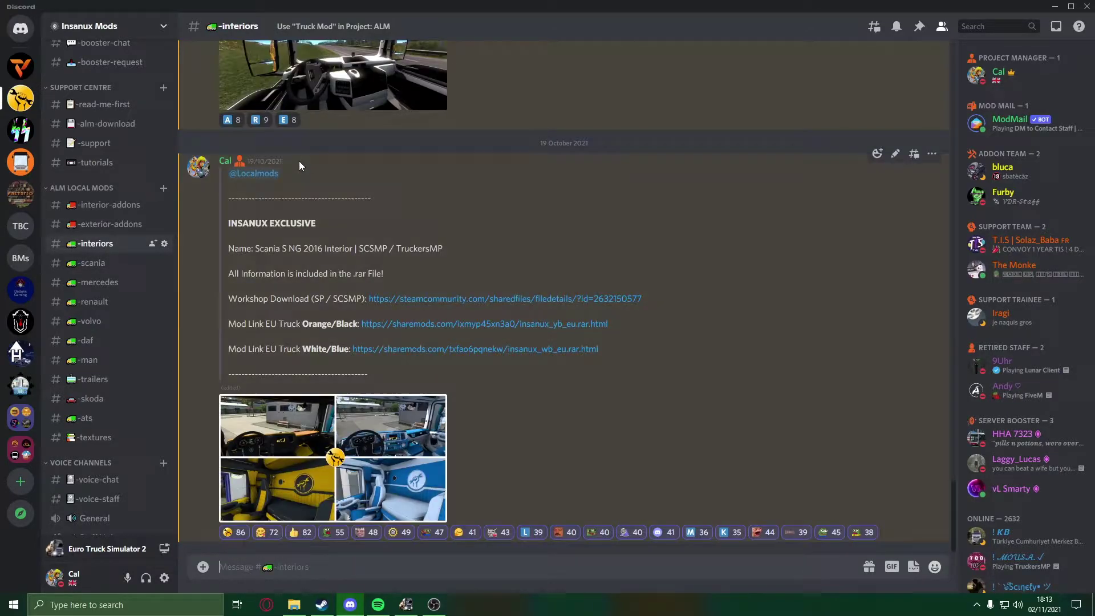
left_click(395, 436)
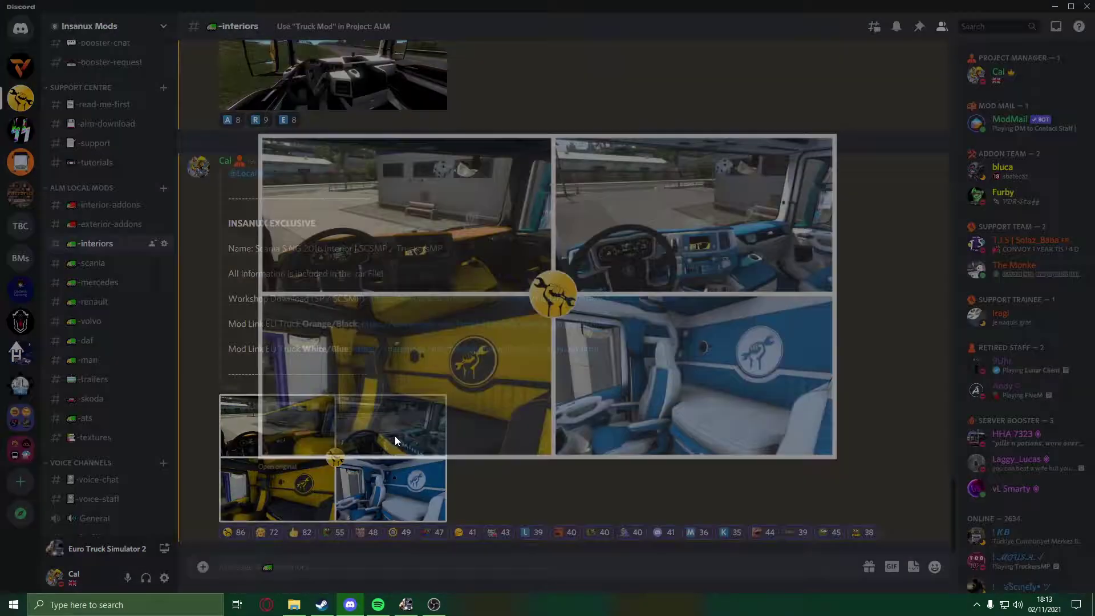
left_click(899, 455)
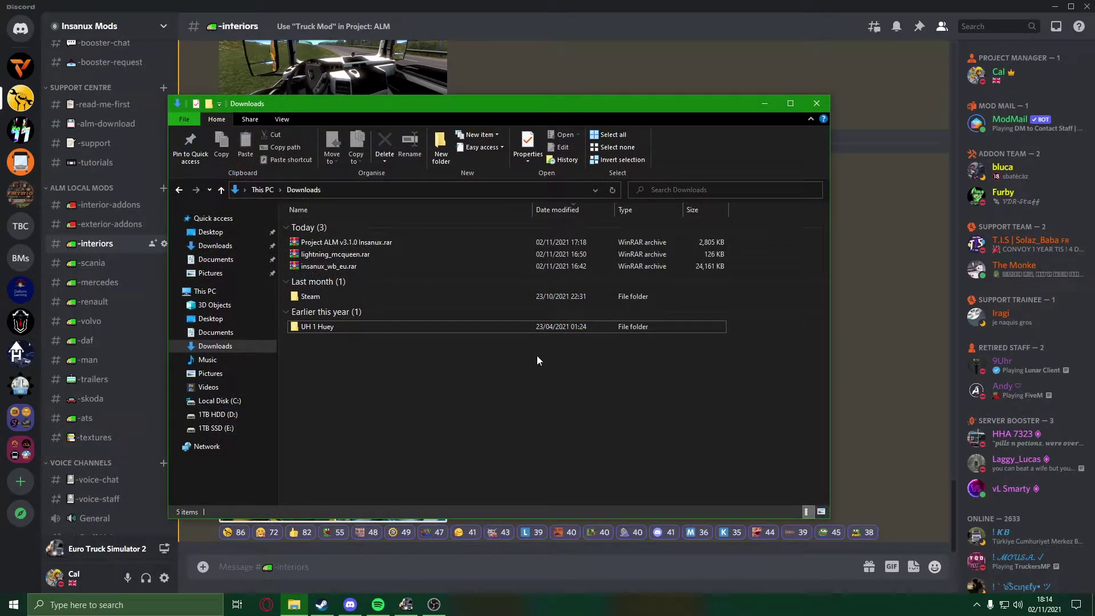
Extract the Project ALM archive and insanux_wb_eu.rar to its own folder, then run Project-ALM.exe.
right_click(320, 247)
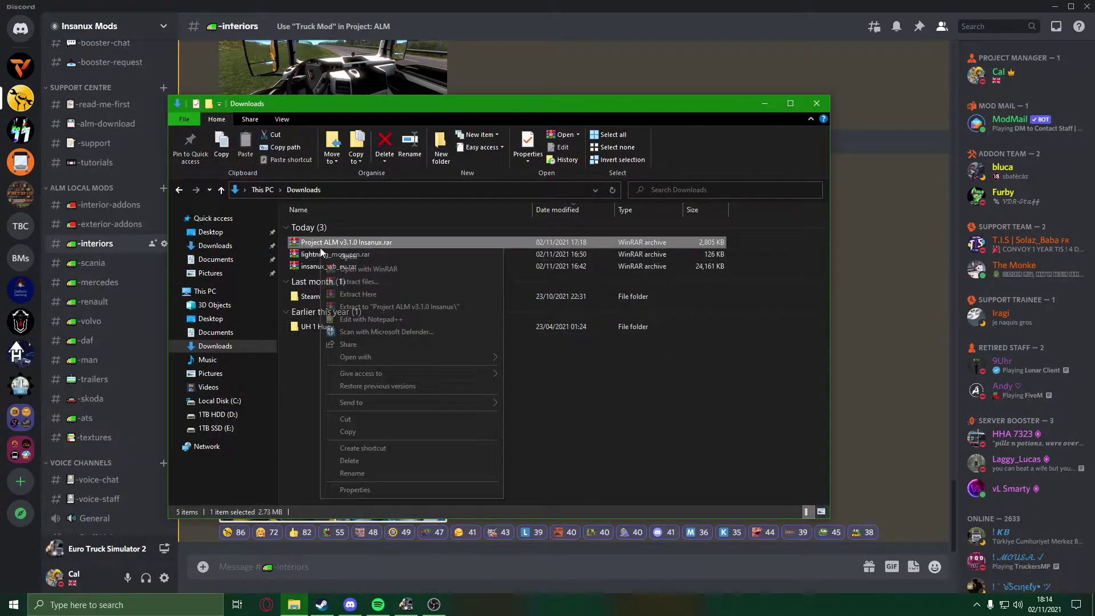
left_click(396, 294)
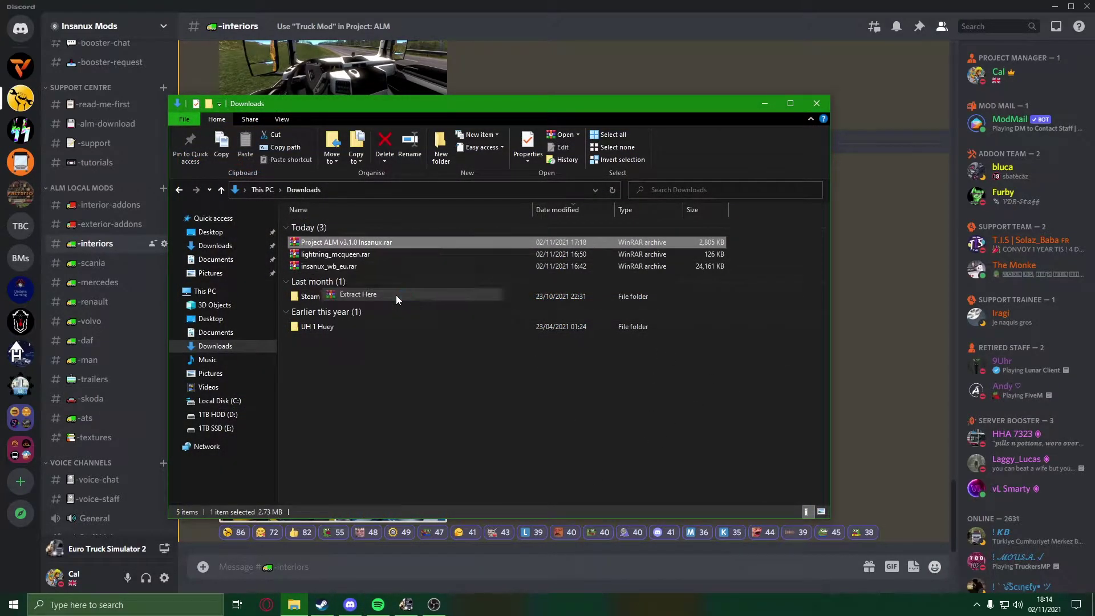
right_click(355, 264)
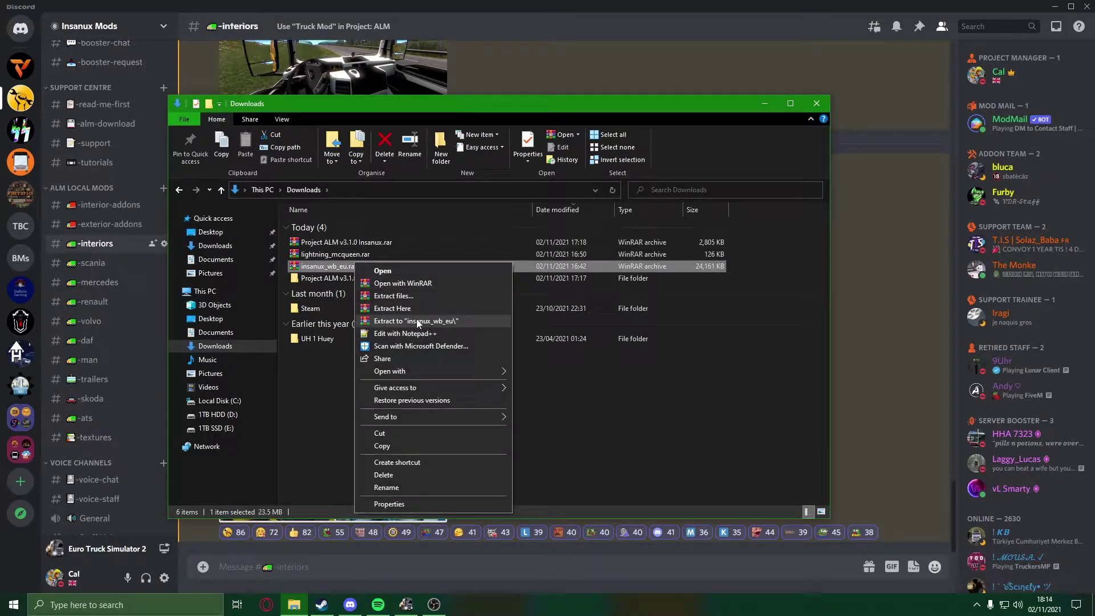
left_click(415, 311)
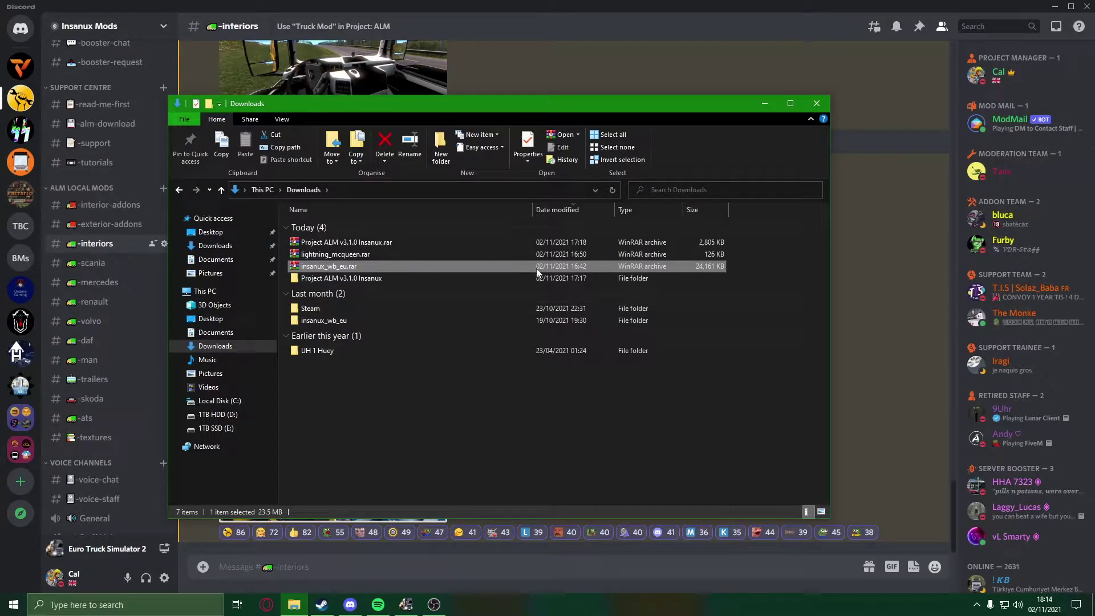
double_click(333, 279)
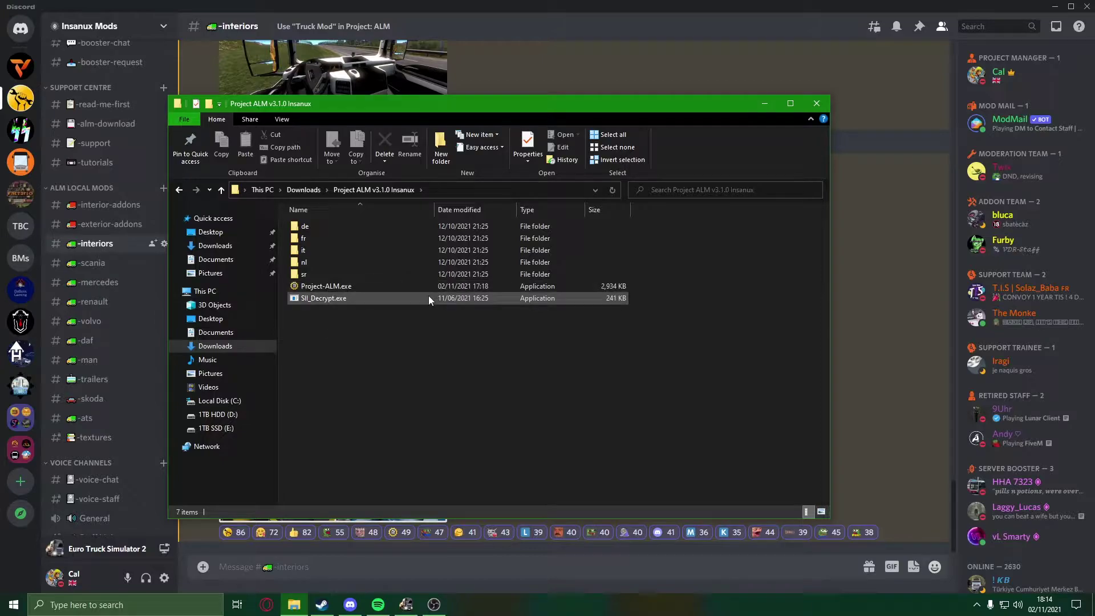
left_click(372, 286)
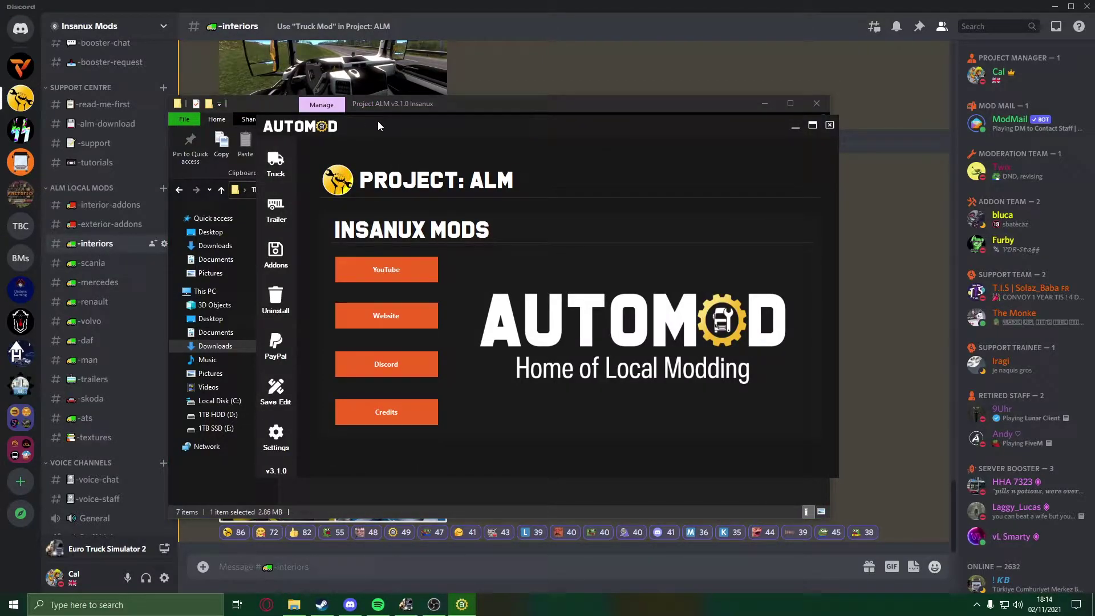
Load game.sii from save slot 1 on the Truck Mod page with Store Last Loaded Save ticked.
left_click(286, 164)
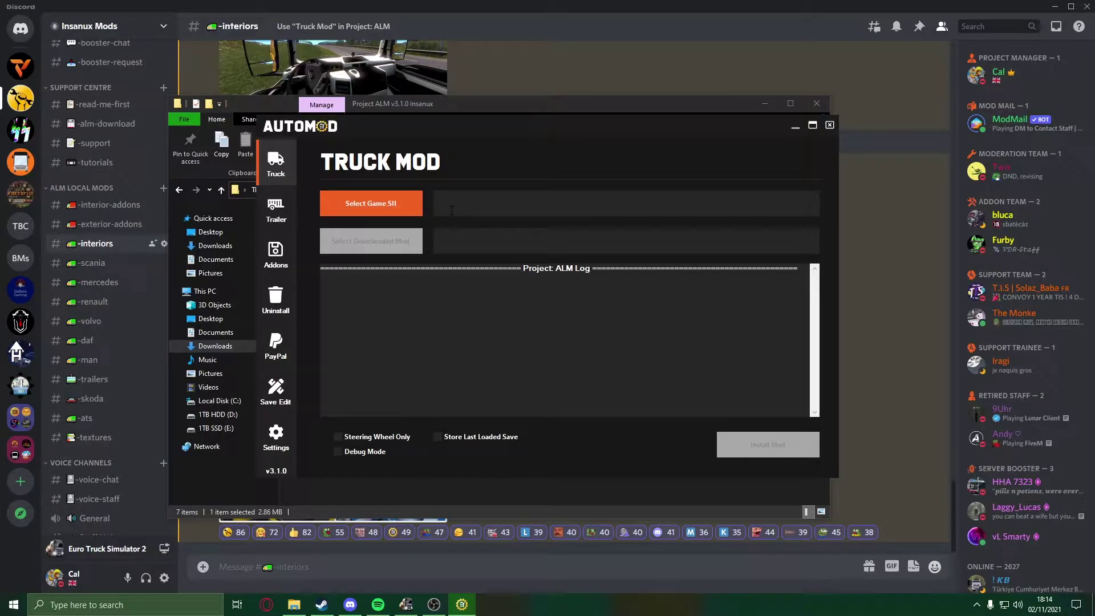
left_click(375, 201)
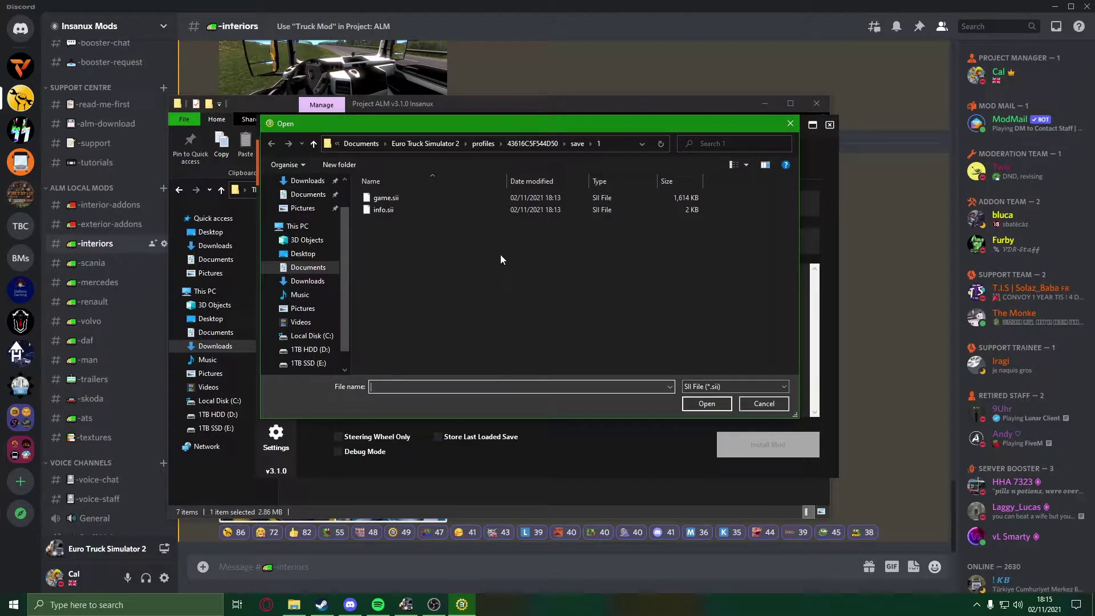
double_click(461, 200)
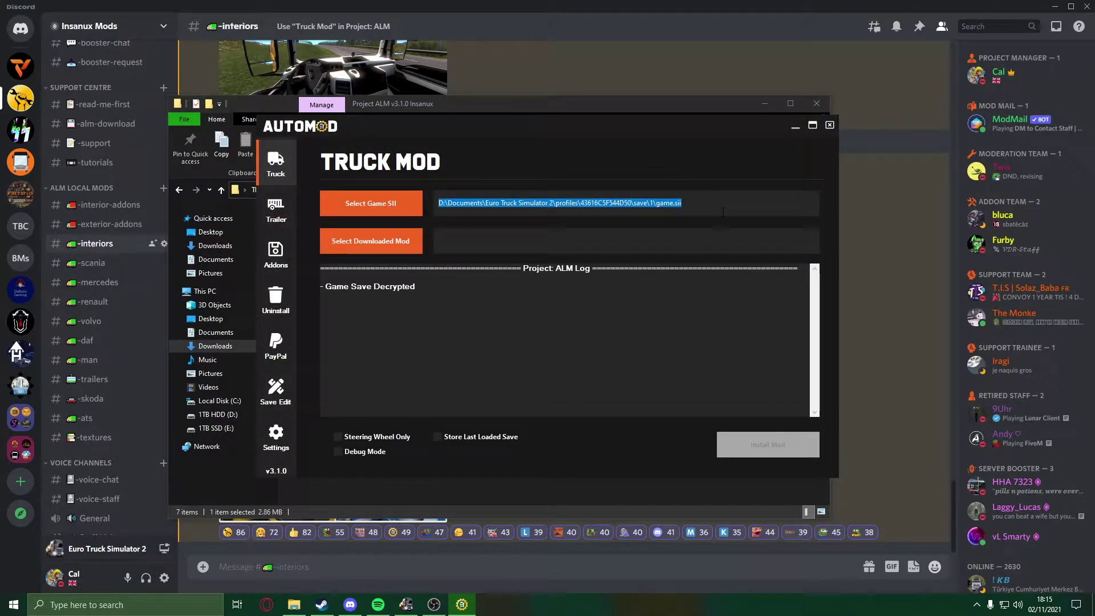
left_click(446, 383)
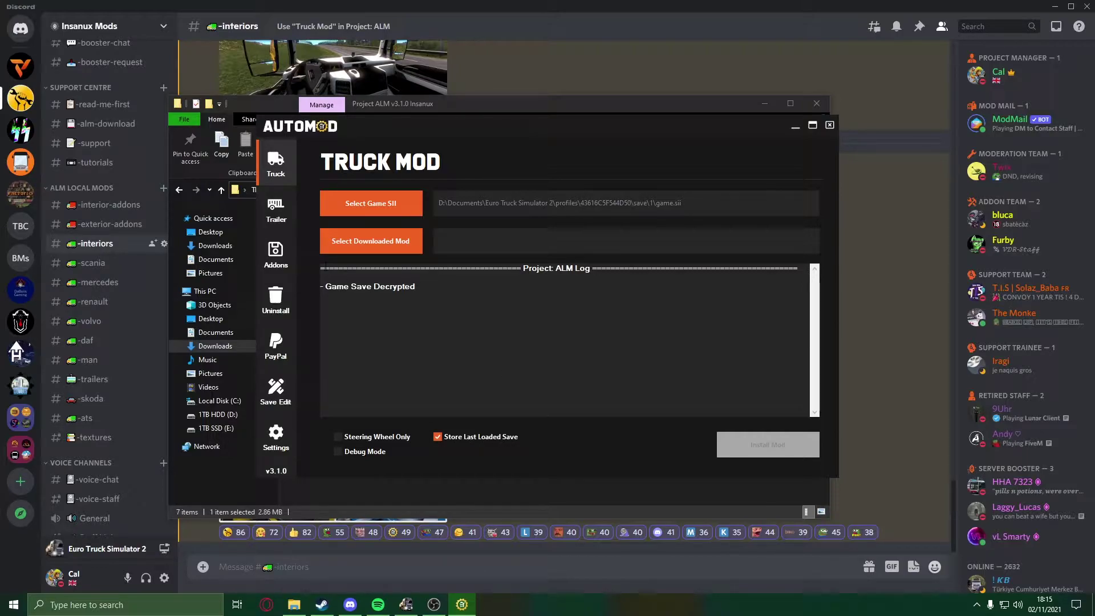
Select the downloaded insanux_wb_eu folder in Downloads as the mod folder.
left_click(405, 245)
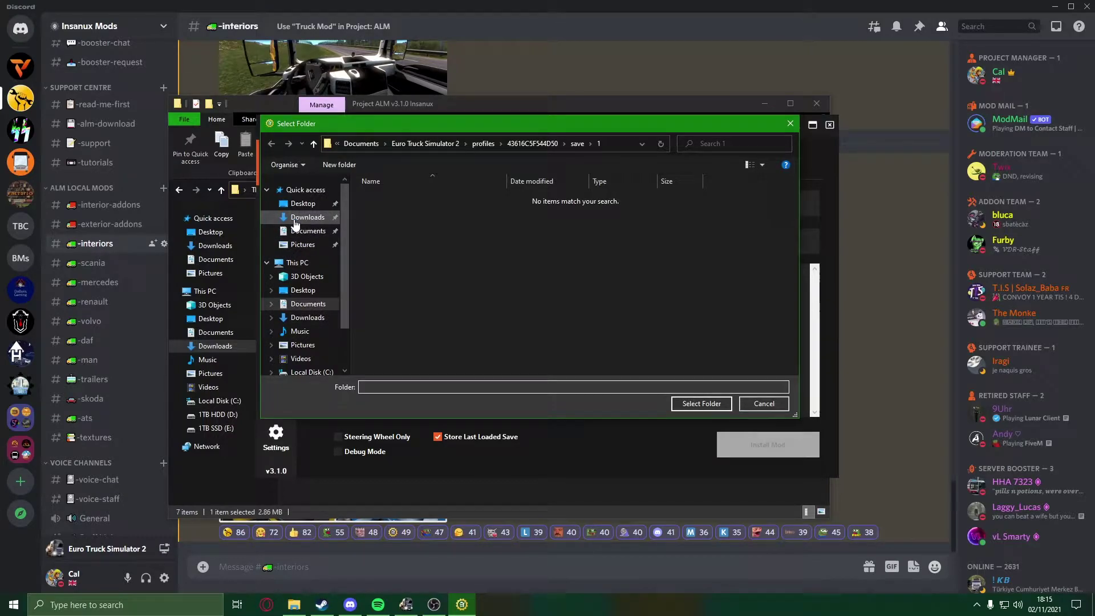
left_click(307, 219)
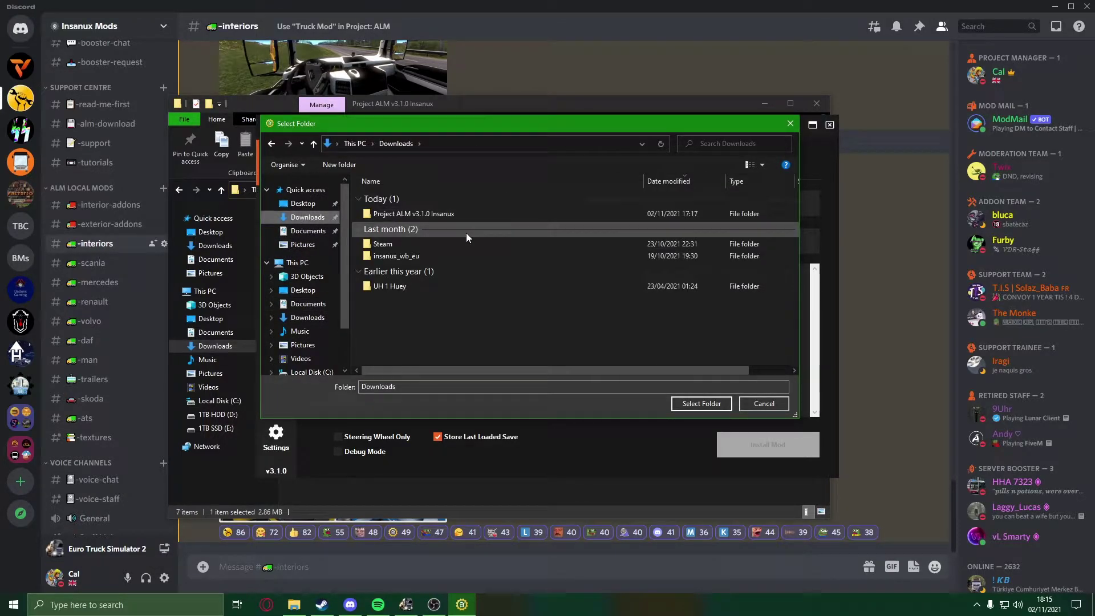
double_click(439, 254)
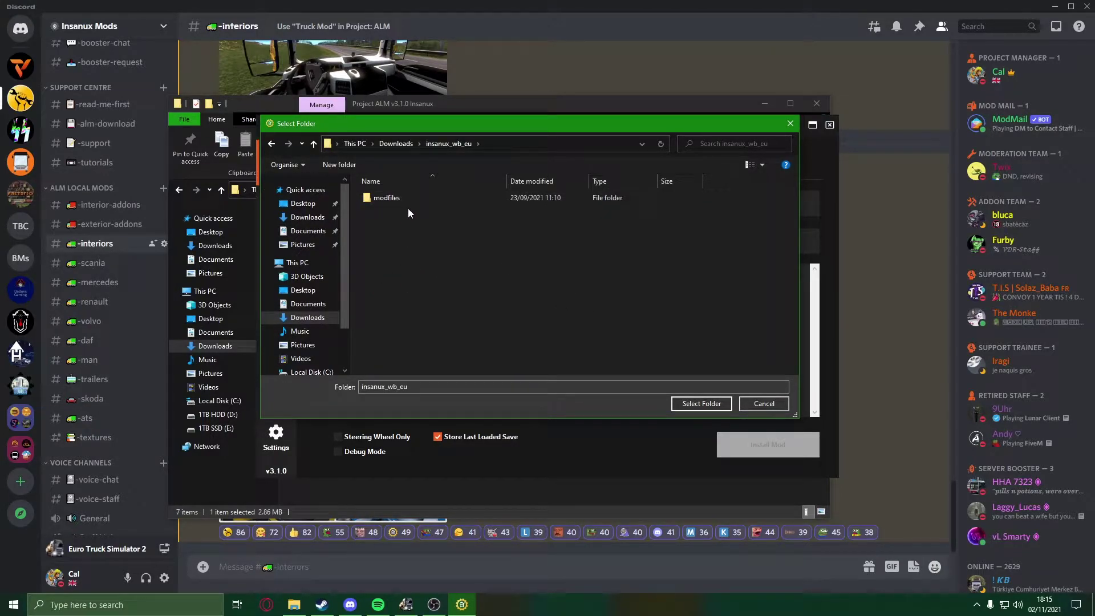
left_click(707, 407)
left_click_drag(388, 295, 314, 295)
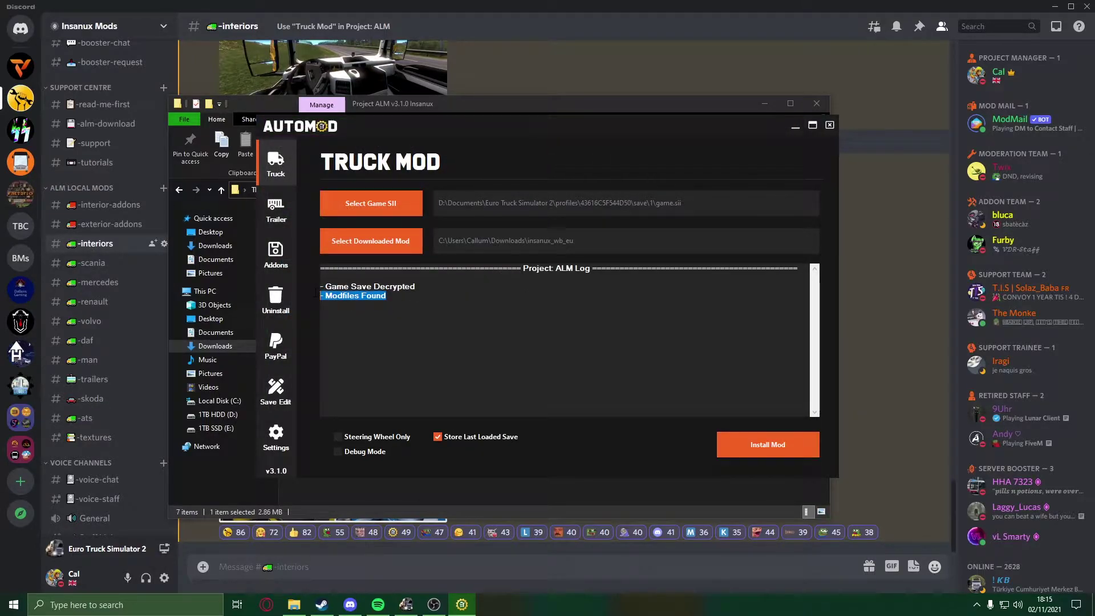
left_click(314, 295)
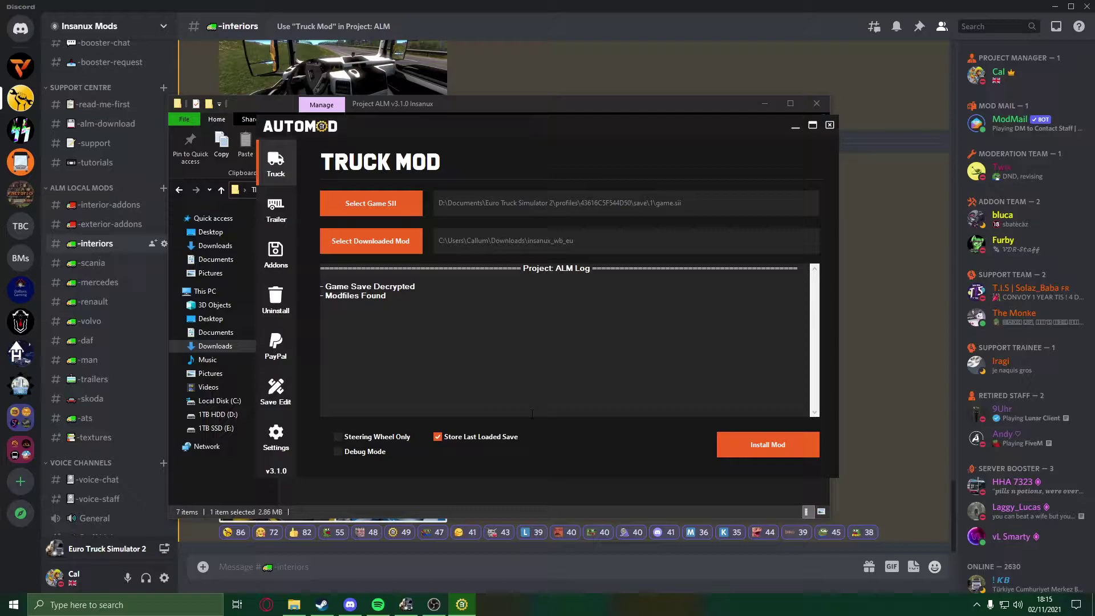
Install the mod into the game save and review the success log.
left_click(778, 440)
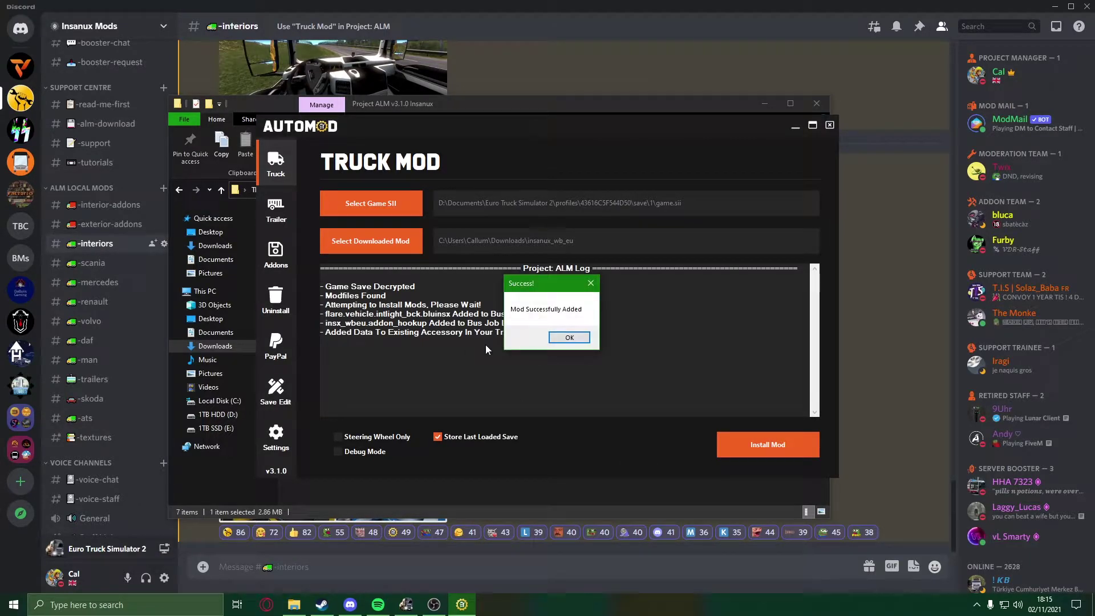
left_click(569, 338)
left_click(618, 371)
key("ctrl+a")
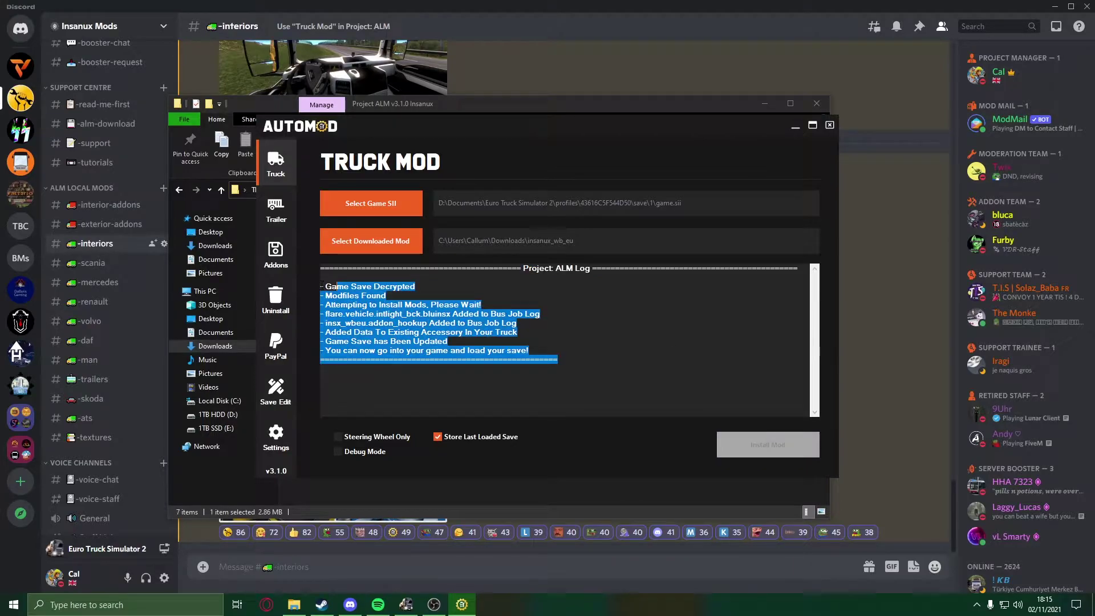
left_click(618, 371)
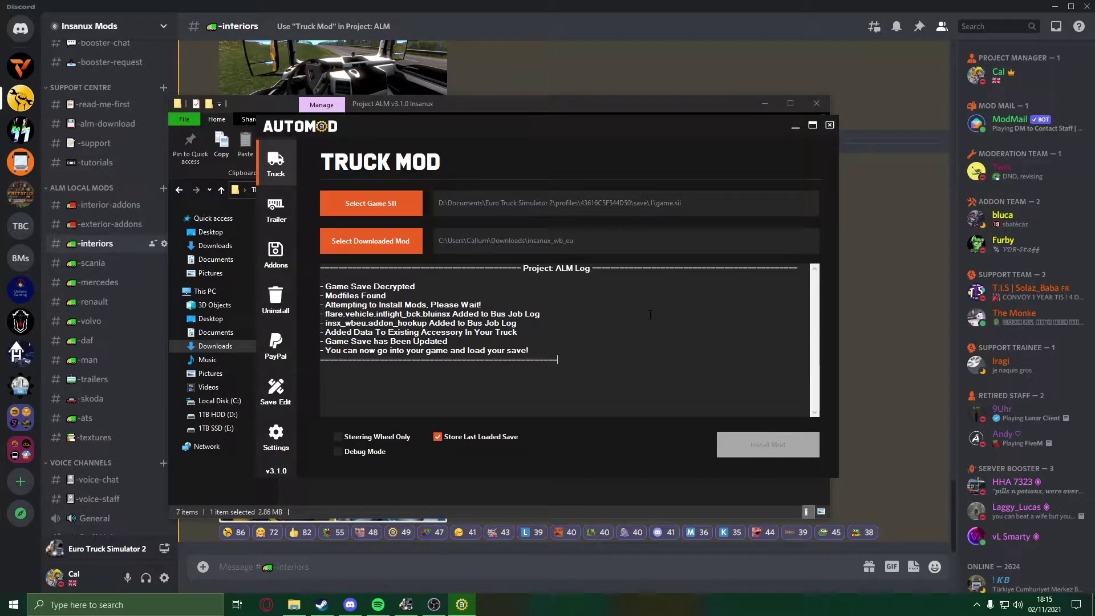
Inspect the new Insanux cab interior in ETS2 with the navigation panel hidden, then return to Discord.
left_click(407, 604)
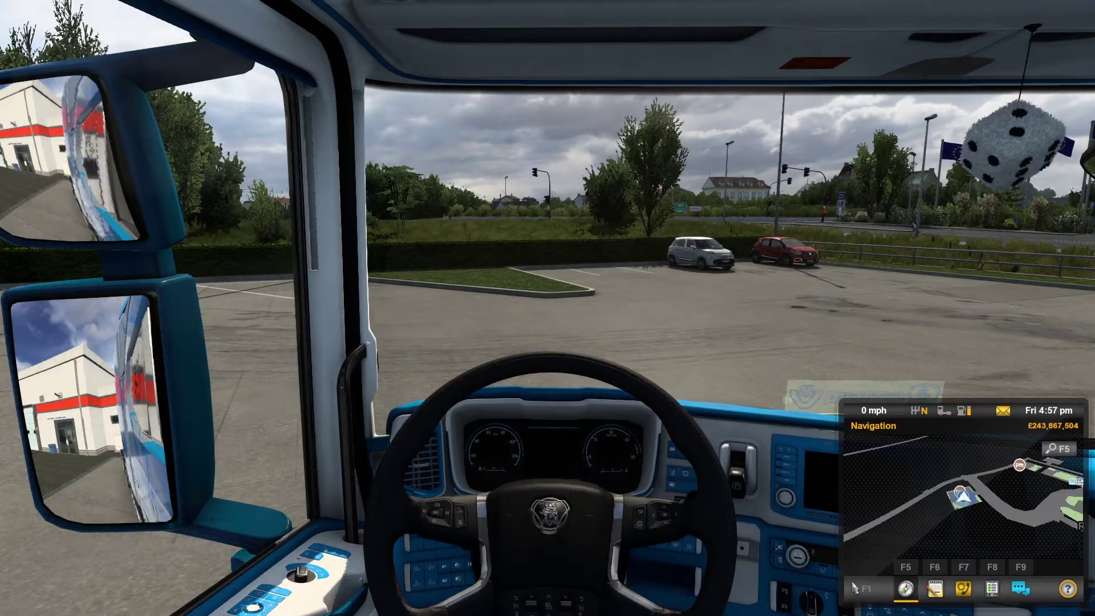
key("F3")
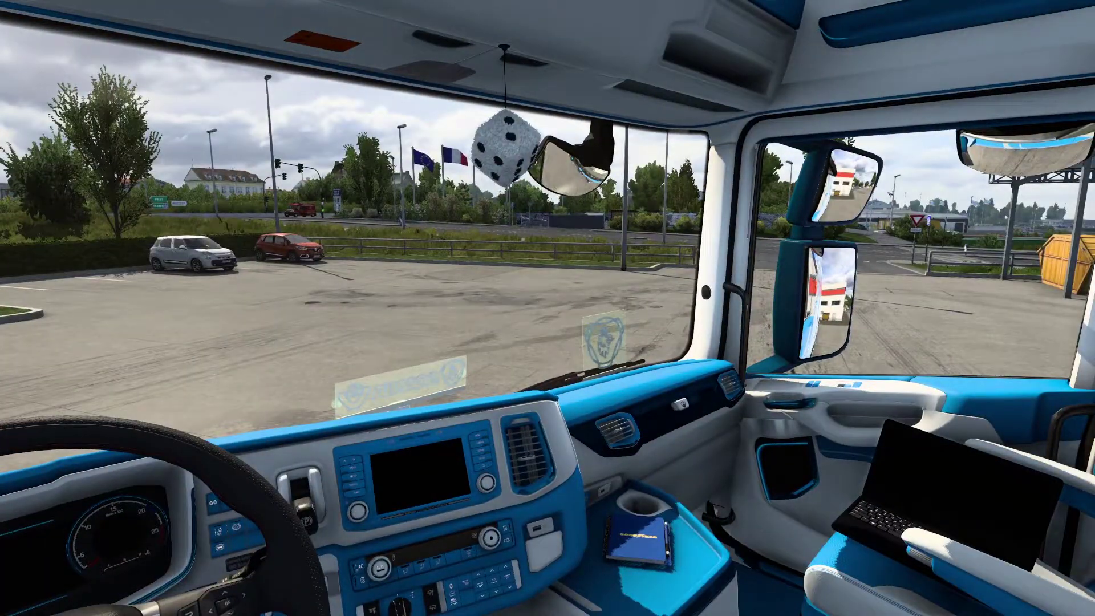
key("alt+Tab")
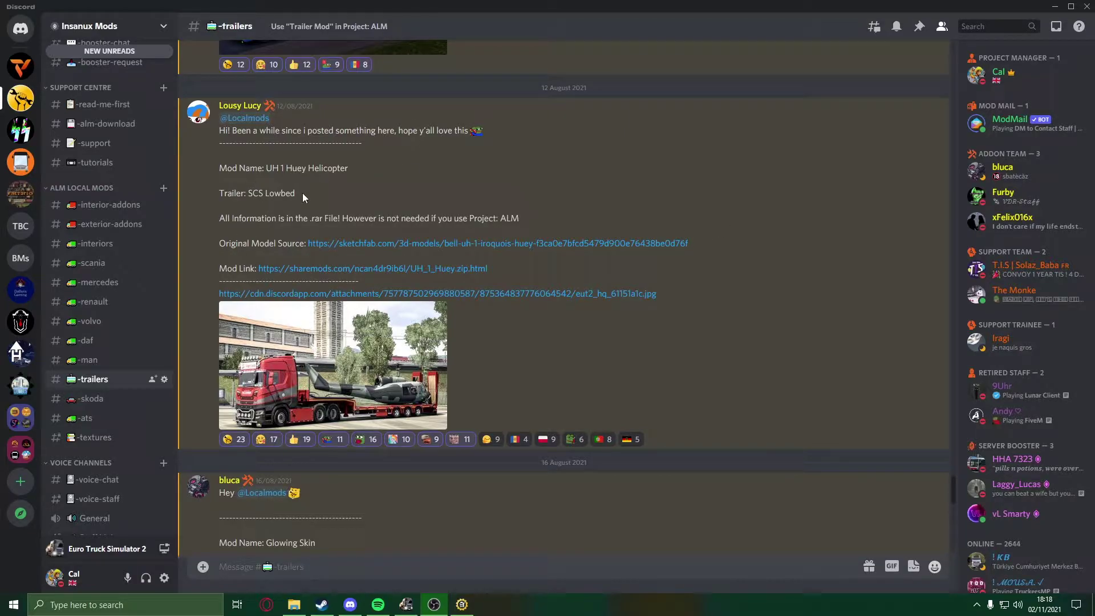
Highlight 'SCS Lowbed' as the required trailer in the UH 1 Huey post.
mouse_move(315, 193)
left_mouse_down()
mouse_move(214, 196)
mouse_move(313, 193)
left_mouse_up()
left_click(250, 191)
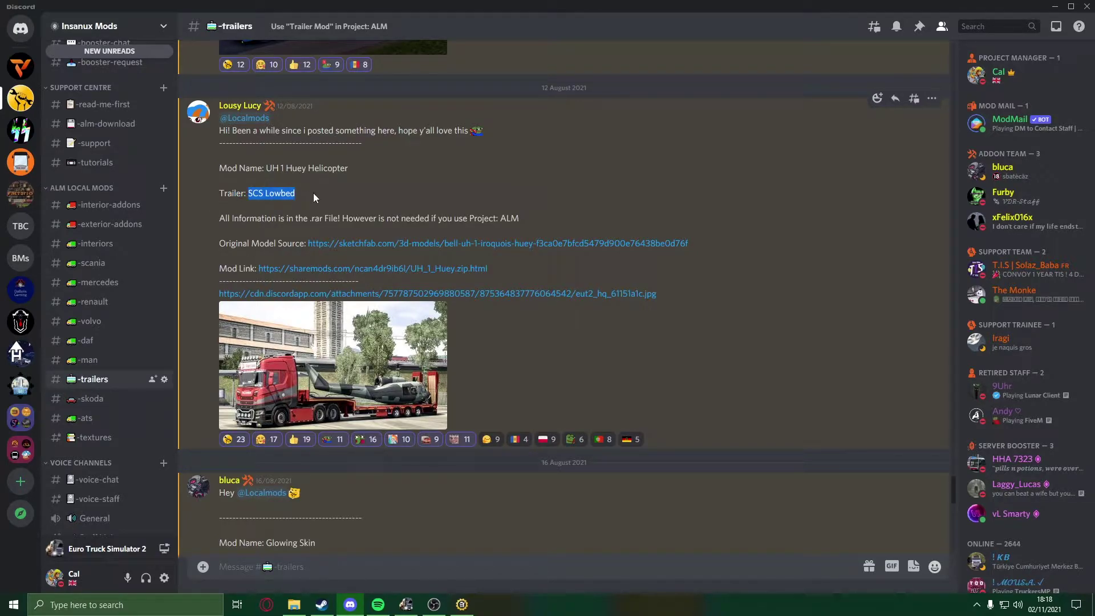
left_click(402, 191)
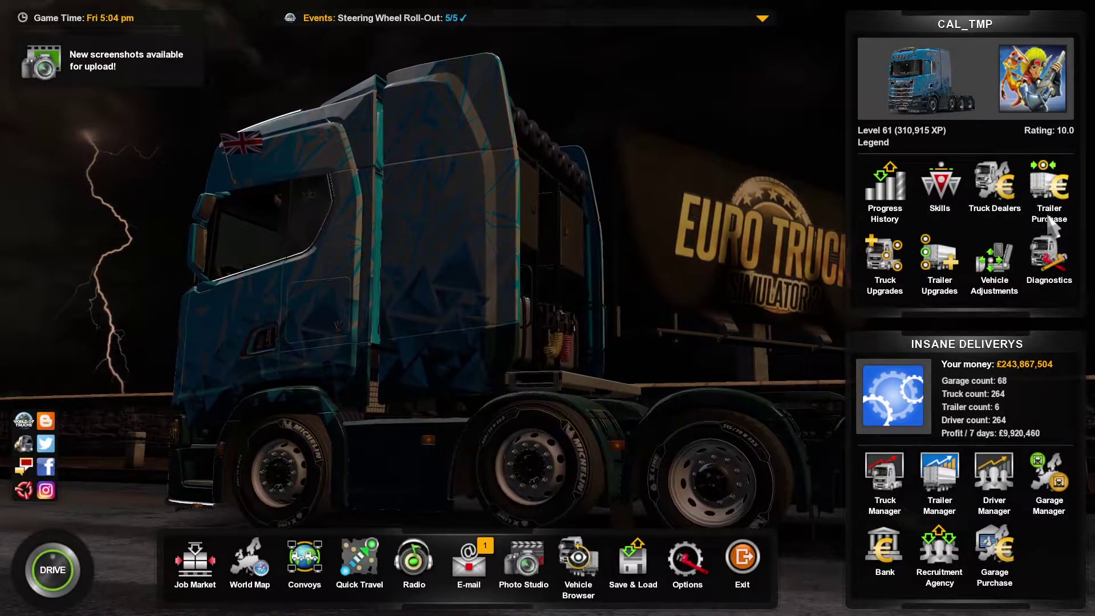
Buy the Low Bed trailer from the trailer shop, assigning it to the Brest garage.
left_click(1050, 191)
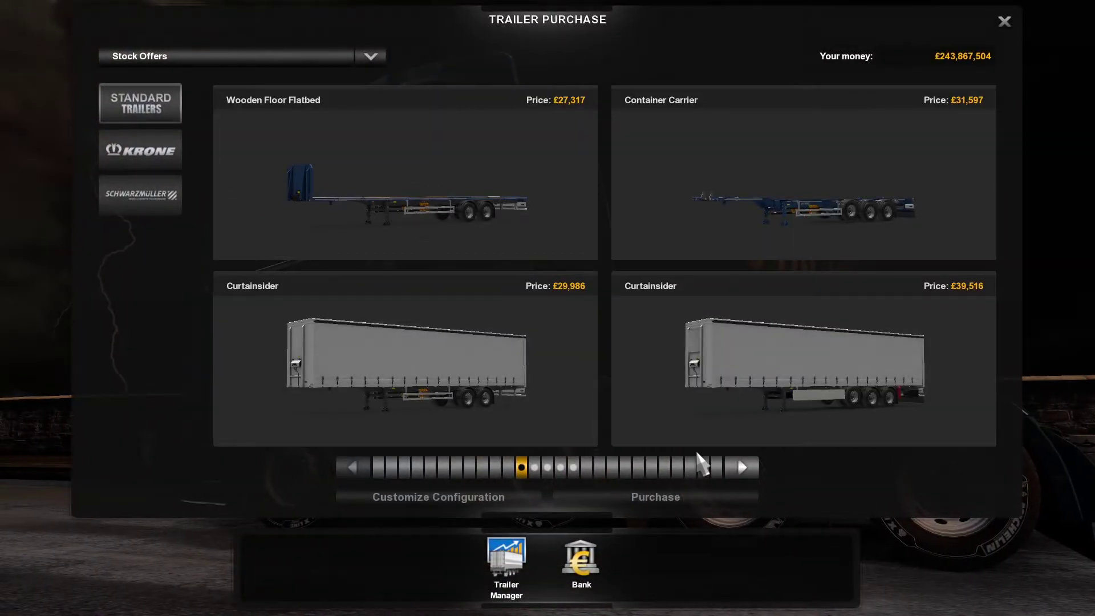
left_click(744, 470)
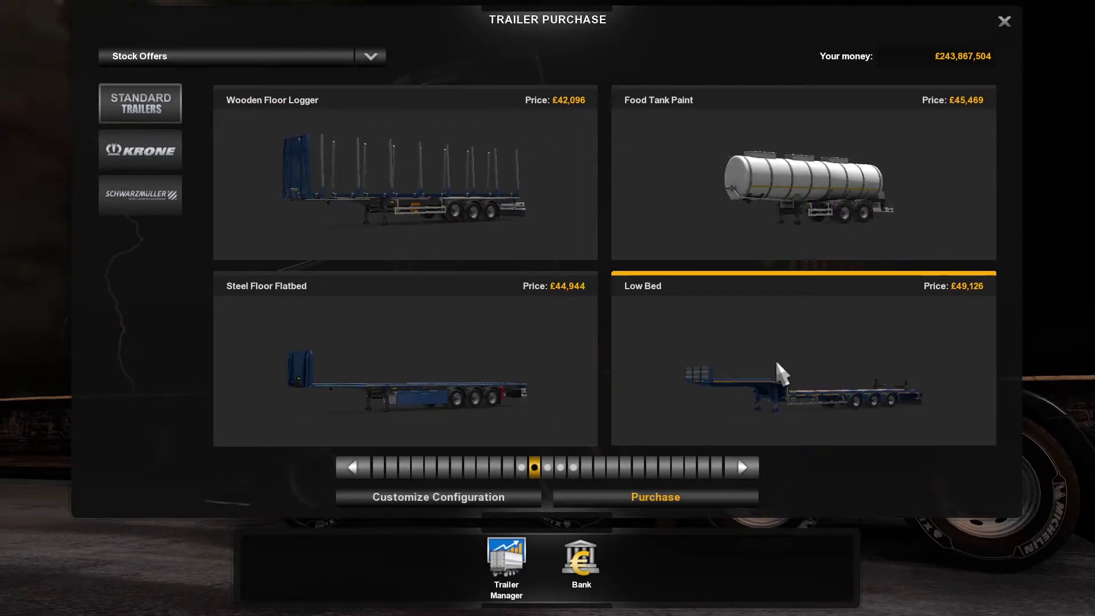
left_click(593, 495)
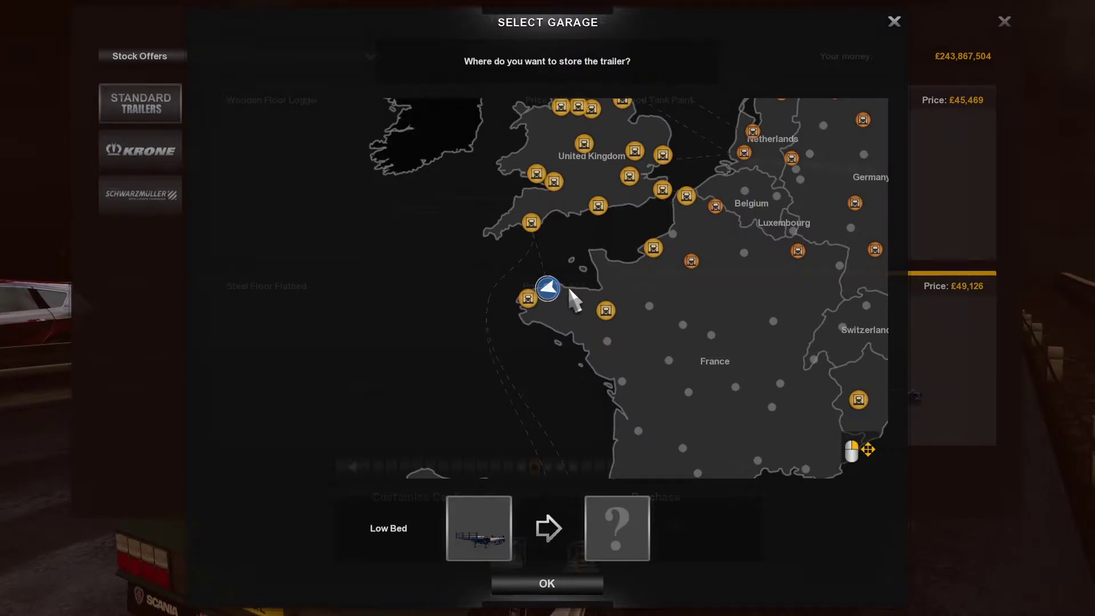
left_click(527, 298)
left_click(547, 584)
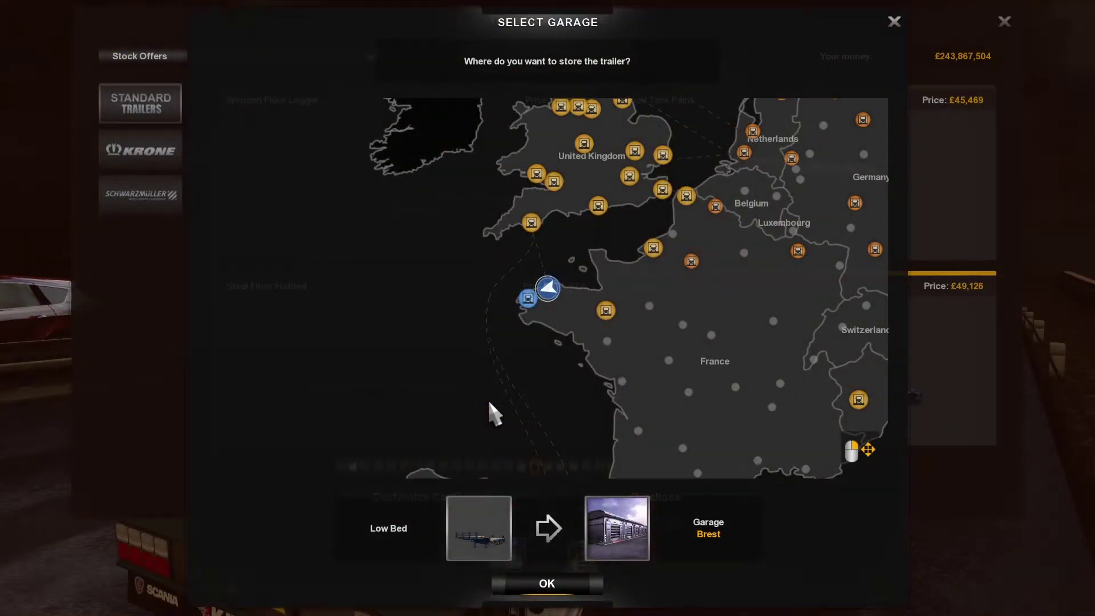
key("Return")
left_click(552, 401)
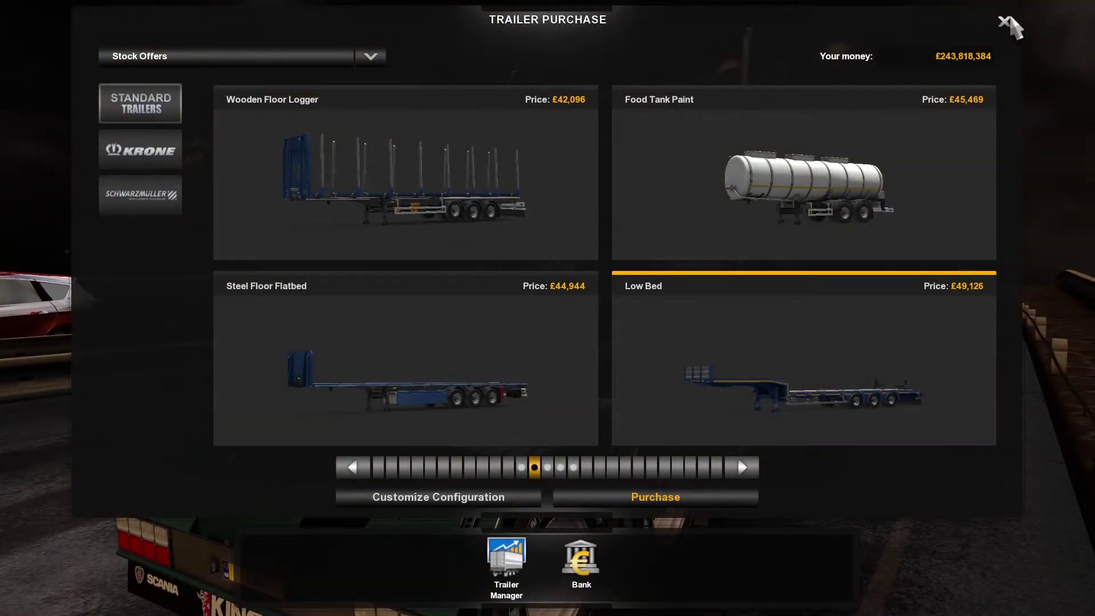
left_click(1005, 23)
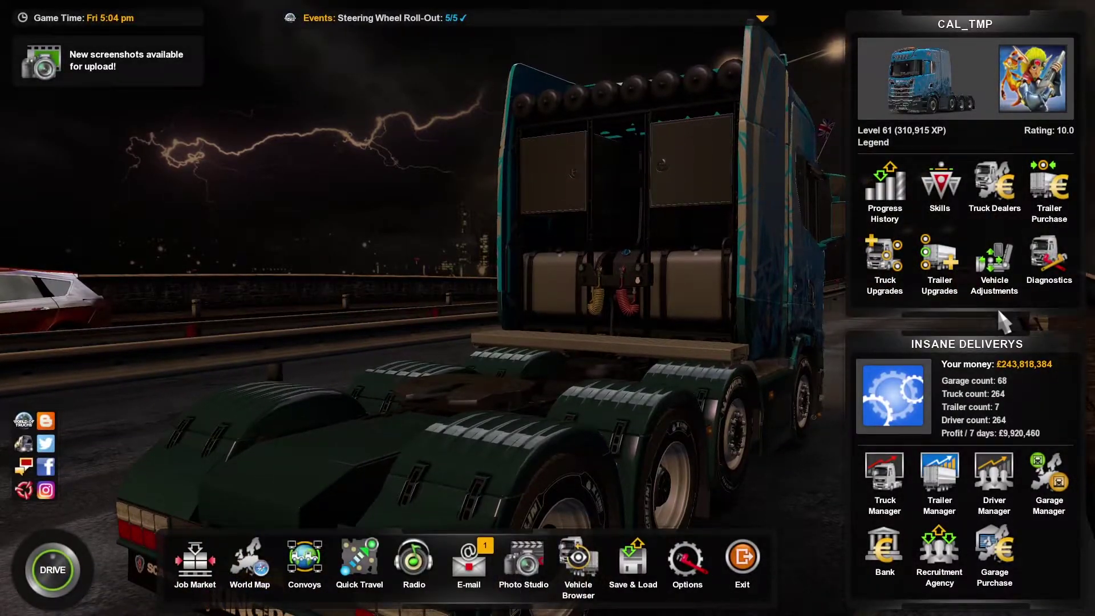
Put the Low Bed trailer into use from the owned trailers list and view it behind the truck.
left_click(939, 474)
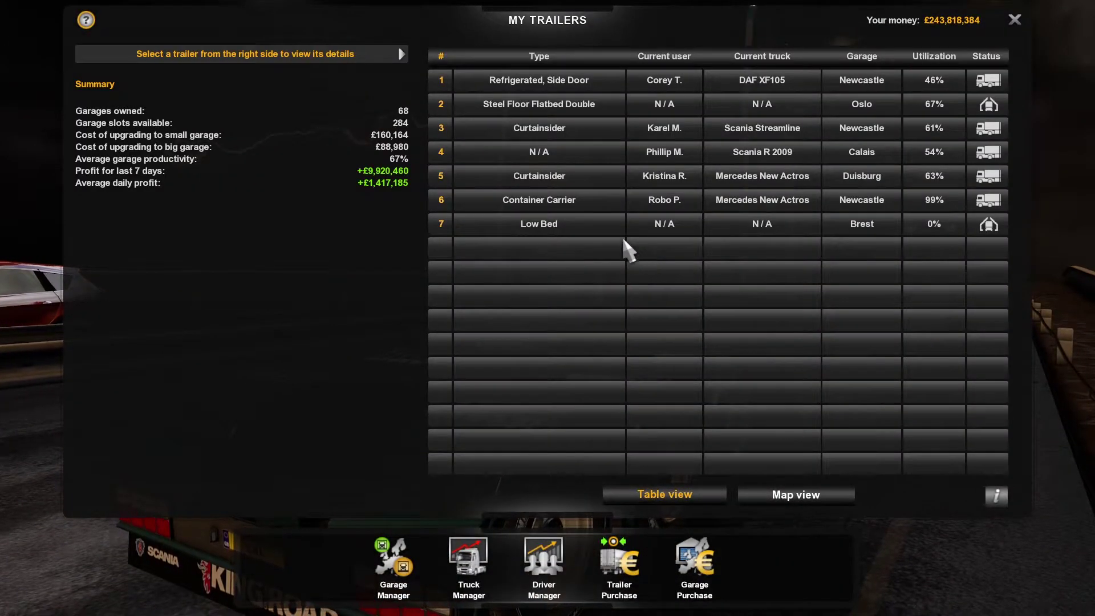
left_click(627, 227)
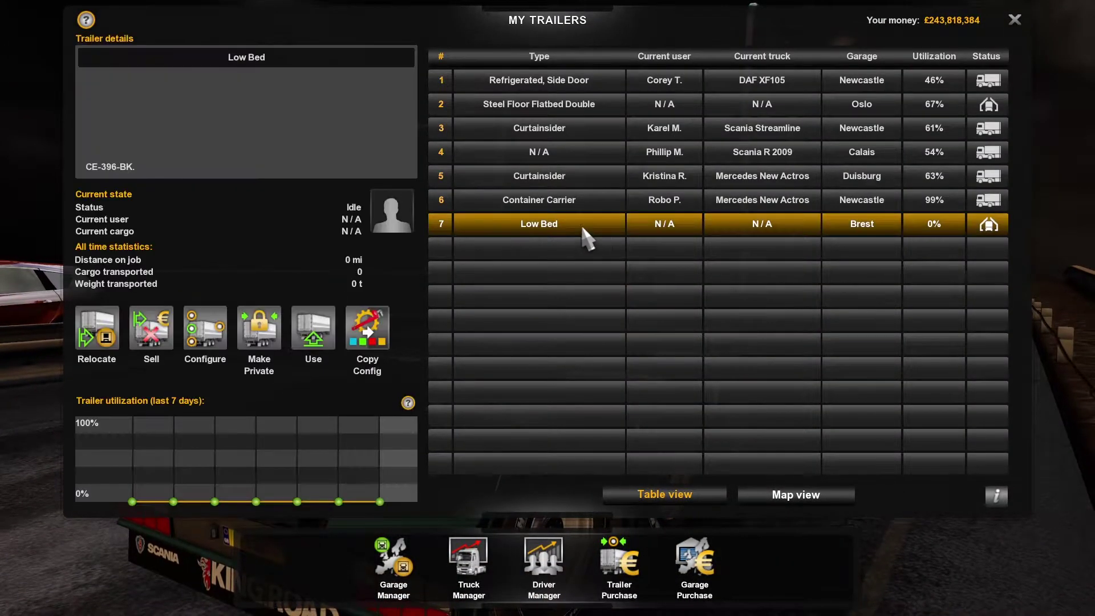
left_click(313, 336)
left_click(520, 402)
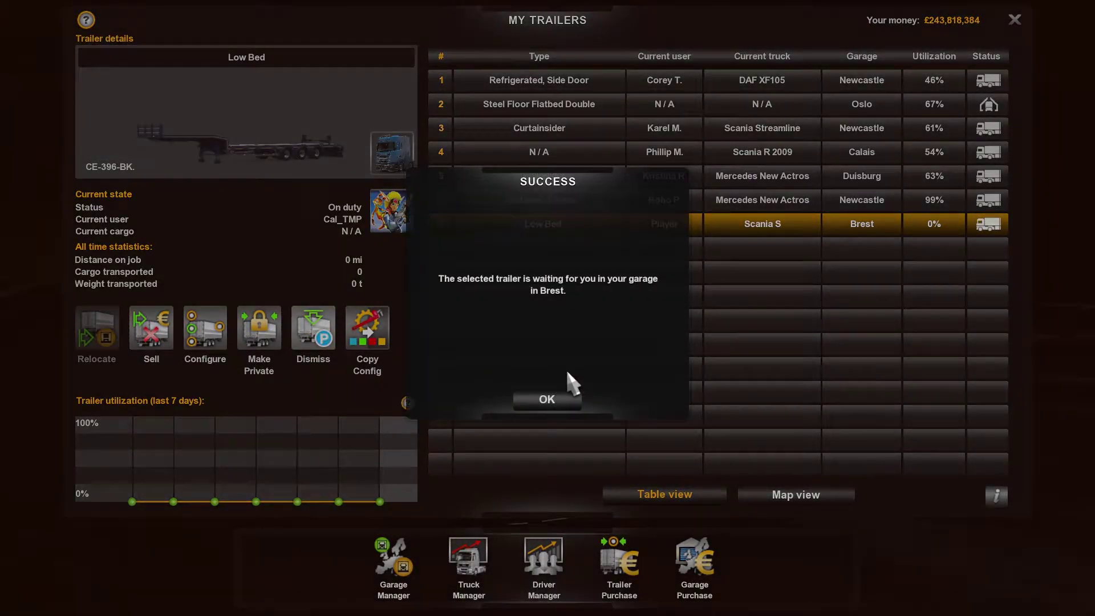
left_click(557, 397)
left_click(1015, 21)
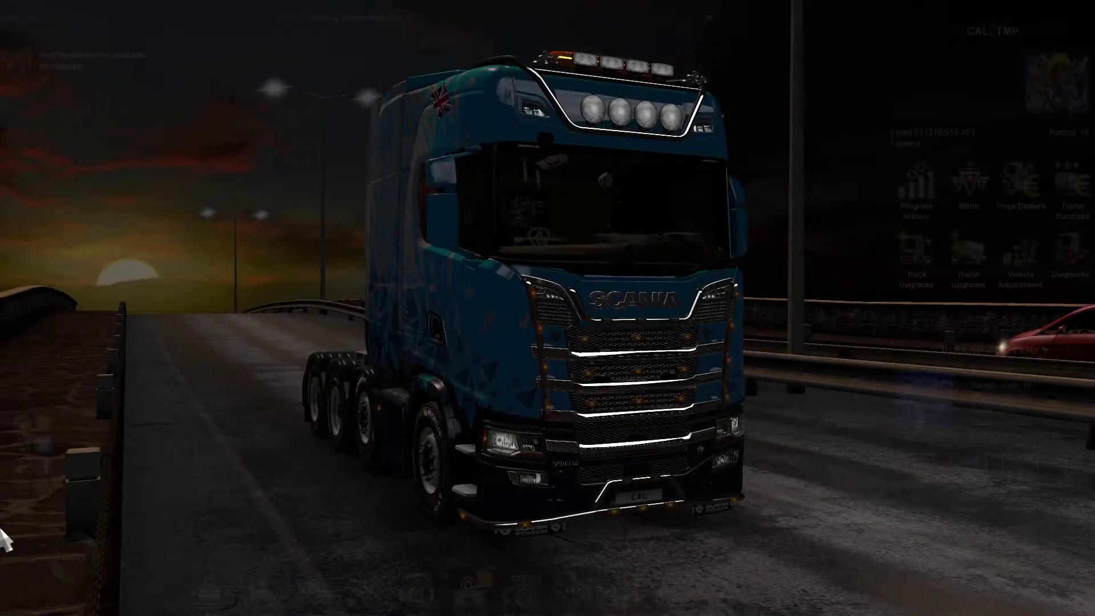
key("Escape")
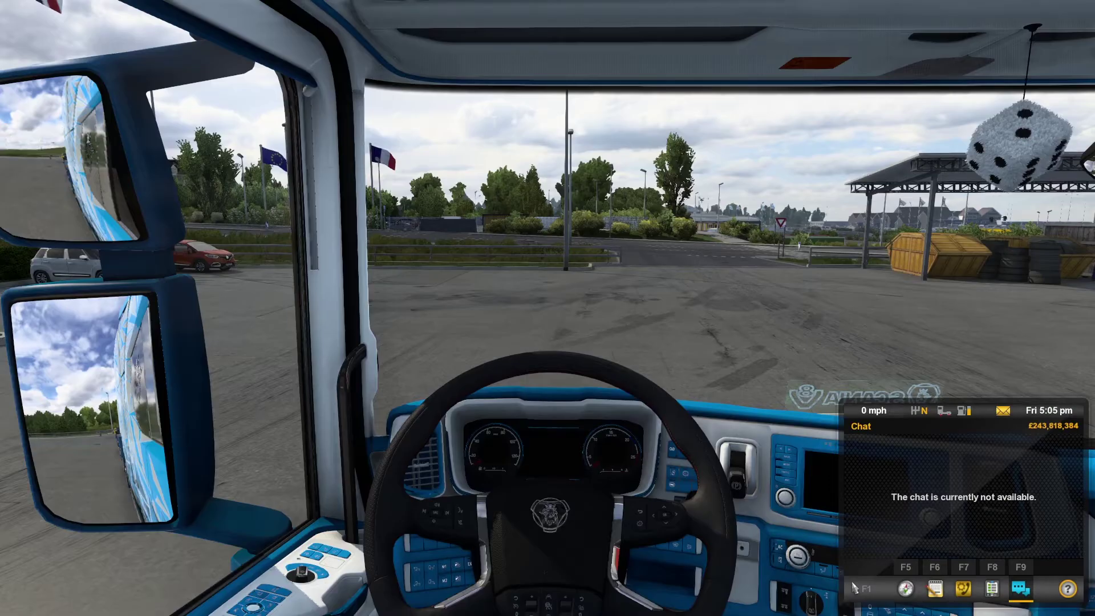
key("2")
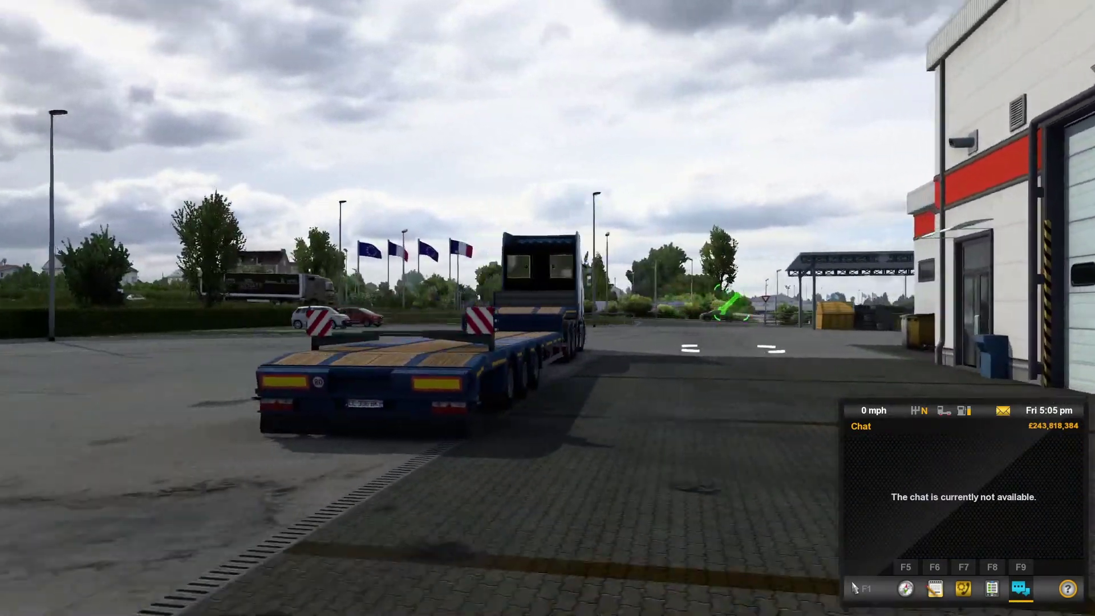
Overwrite the existing save game with the trailer attached.
key("Escape")
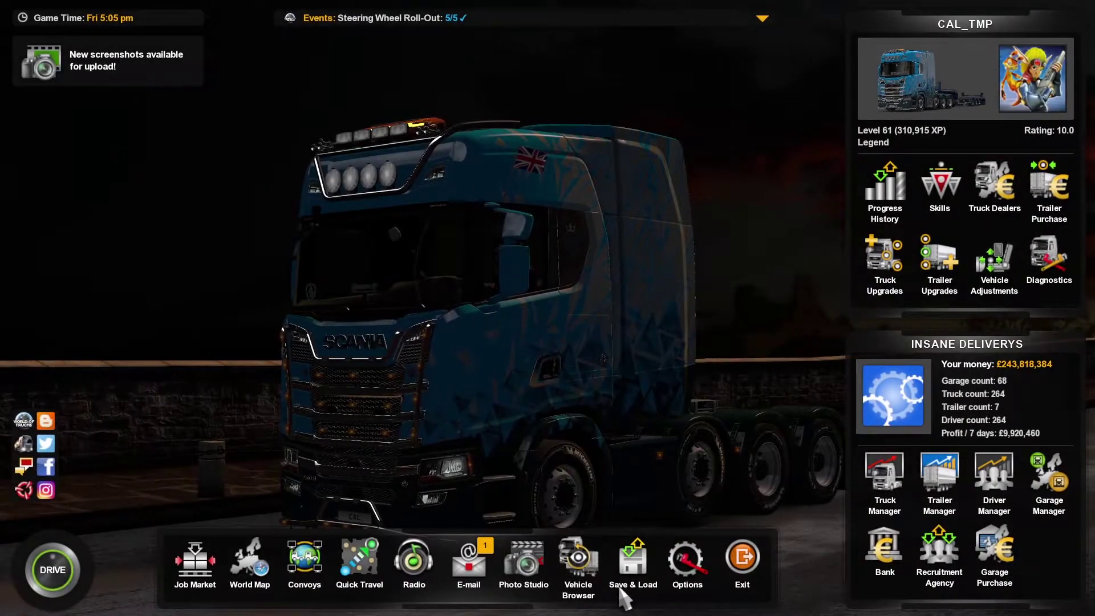
left_click(627, 564)
left_click(482, 254)
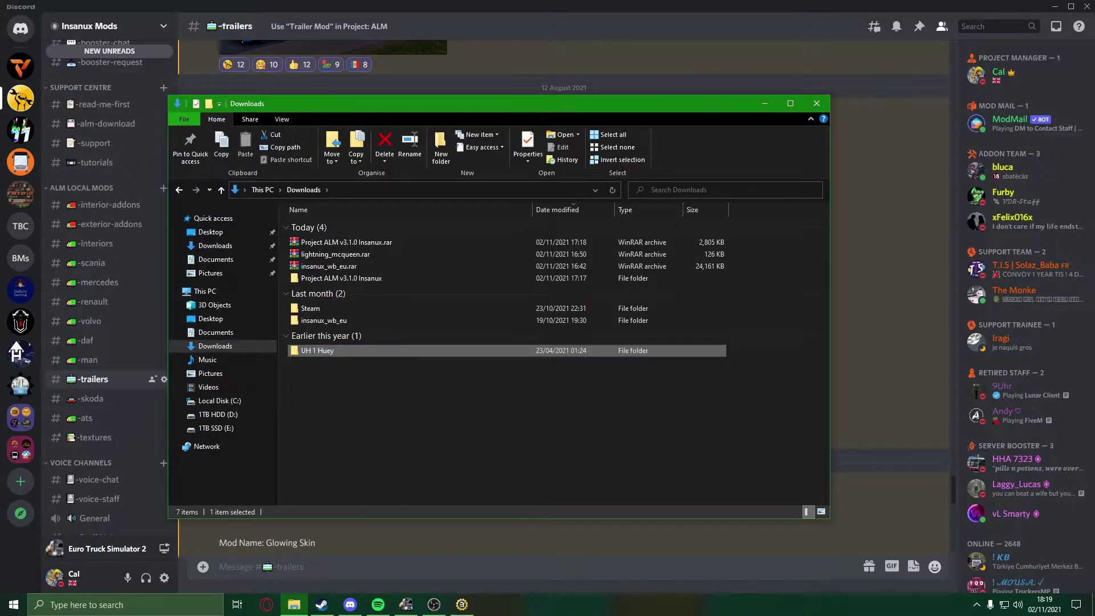
Switch Project ALM to the Trailer Mod page and start selecting the game save.
left_click(466, 608)
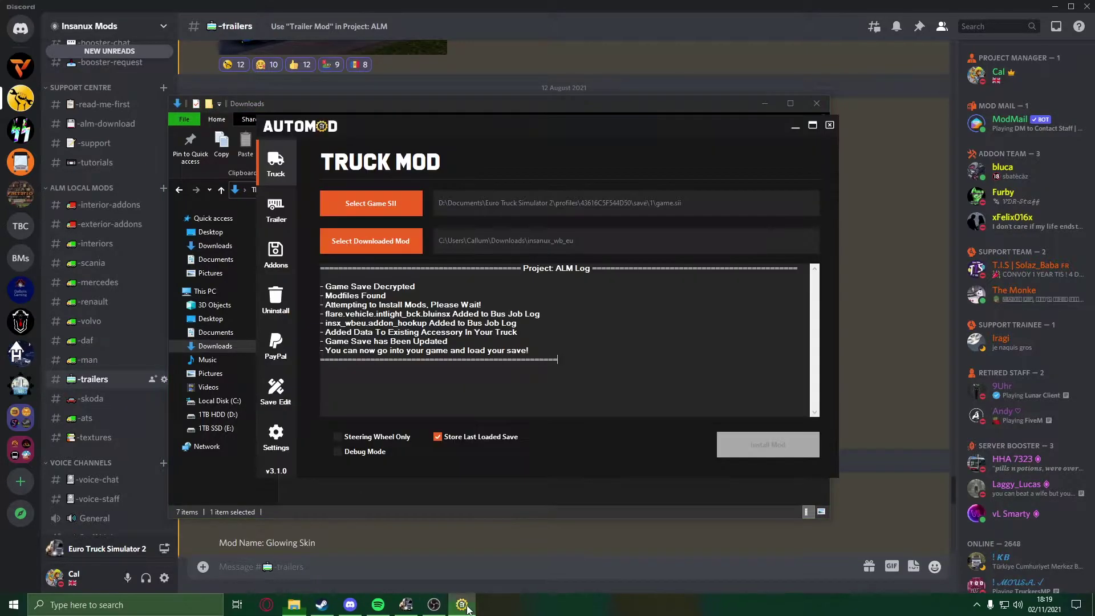
left_click(287, 210)
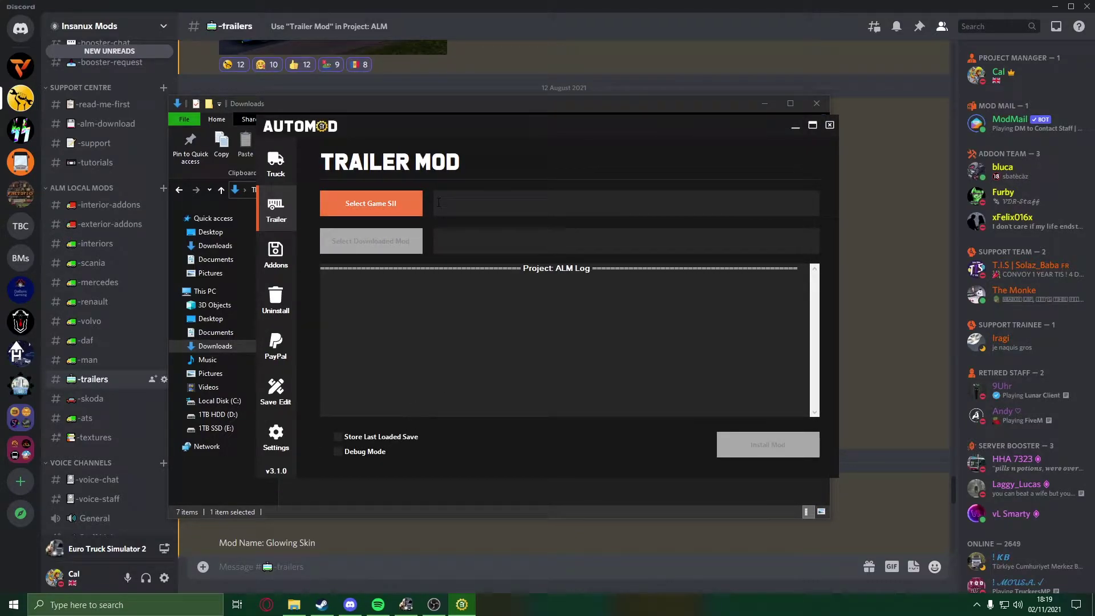
left_click(396, 204)
Browse Documents > Euro Truck Simulator 2 > profiles > profile > save > 1 and load game.sii.
left_click(395, 145)
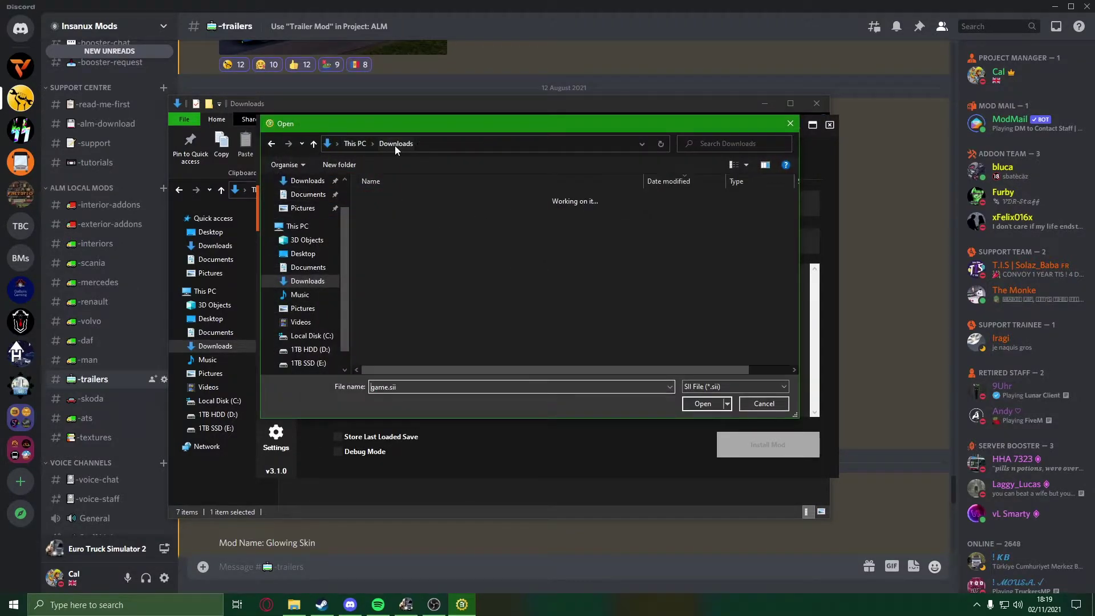
scroll(348, 282, "up", 1)
left_click(308, 304)
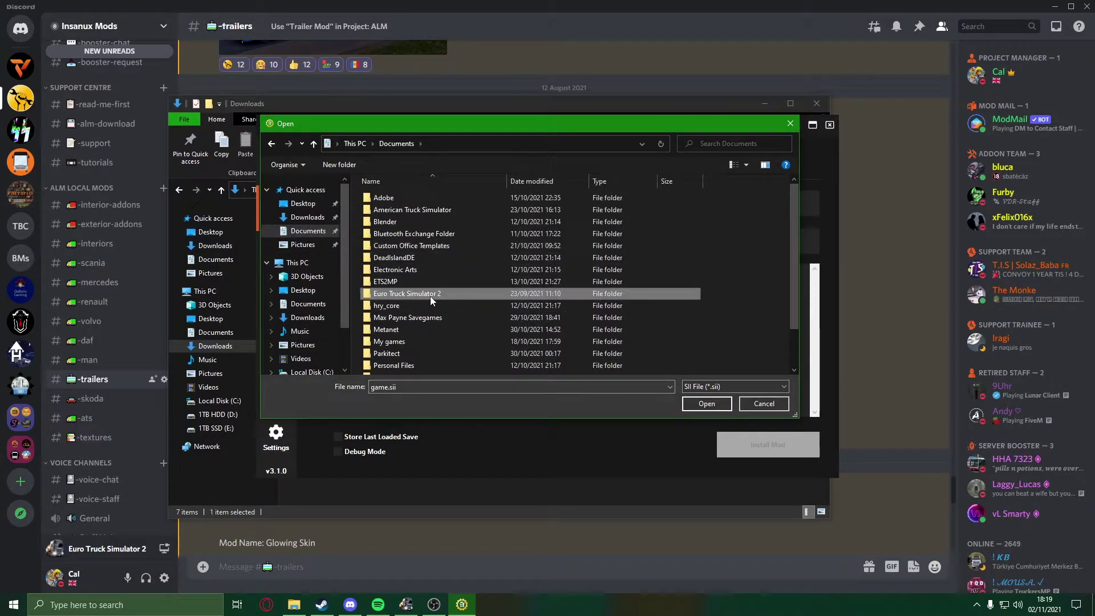
double_click(430, 297)
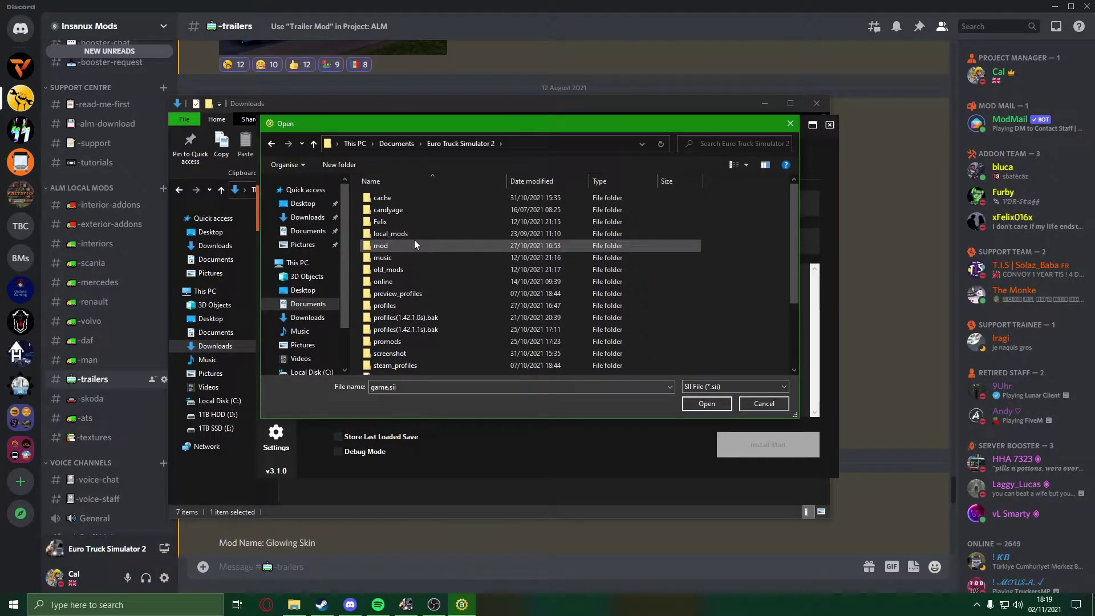
double_click(417, 311)
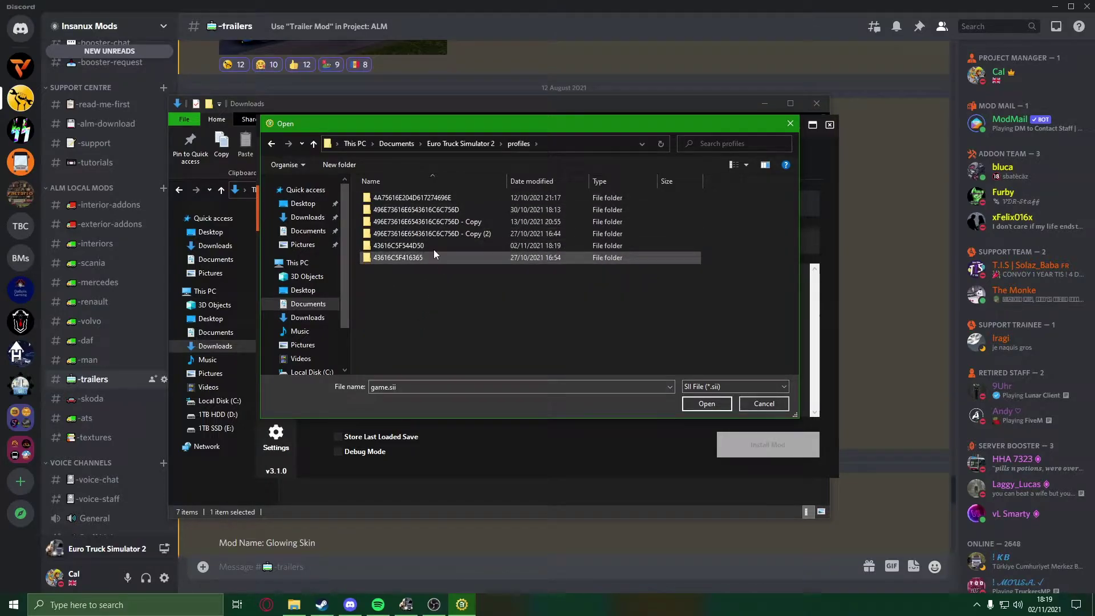
double_click(434, 246)
double_click(421, 197)
double_click(409, 211)
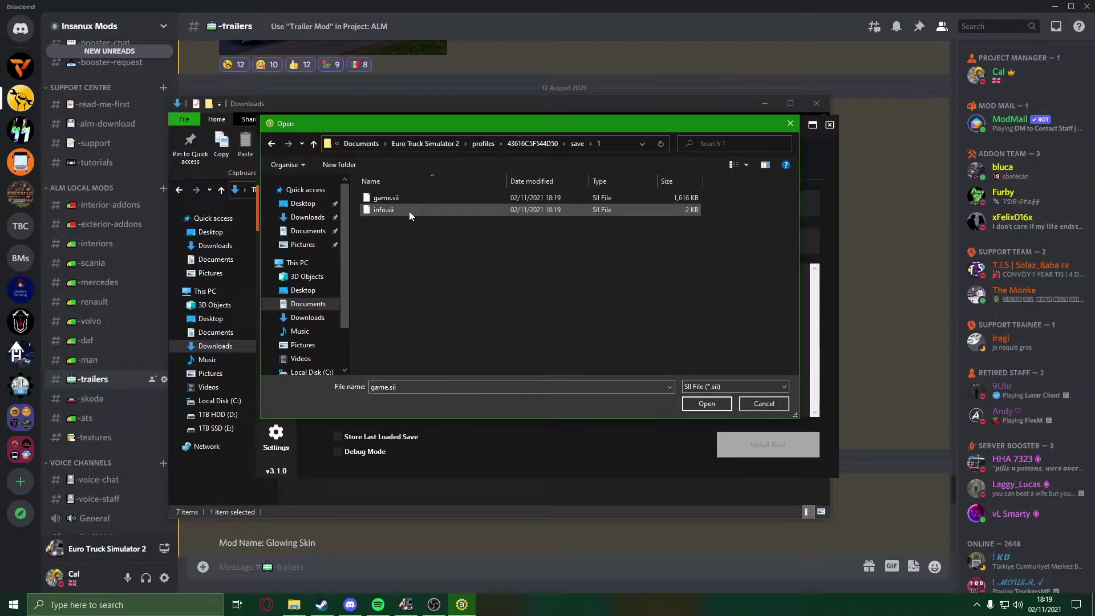
double_click(409, 200)
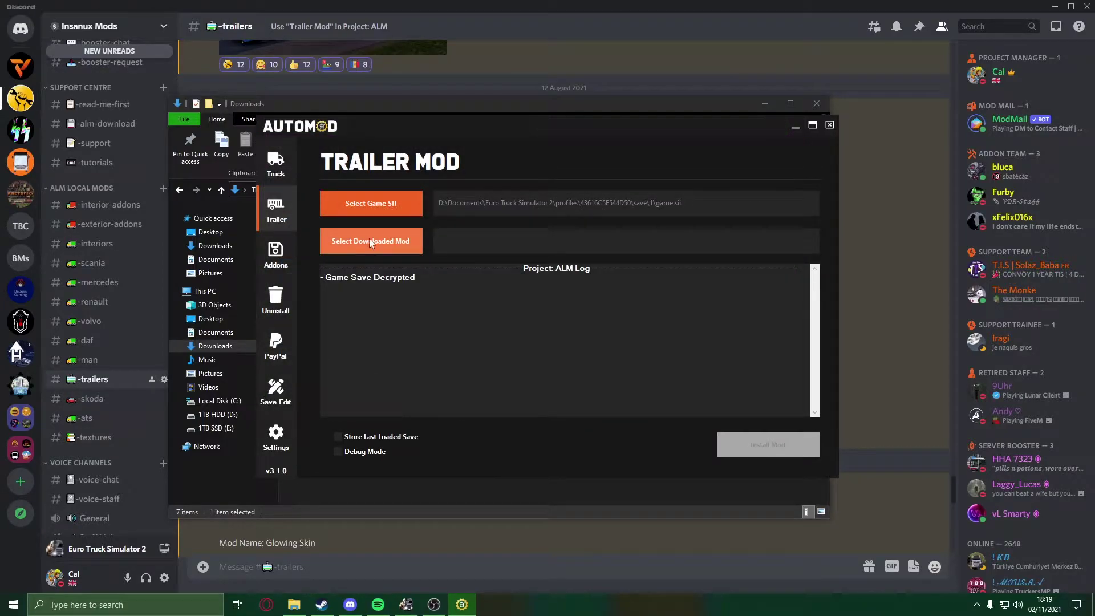
Pick the UH 1 Huey folder from Downloads and install it into the game save.
left_click(406, 242)
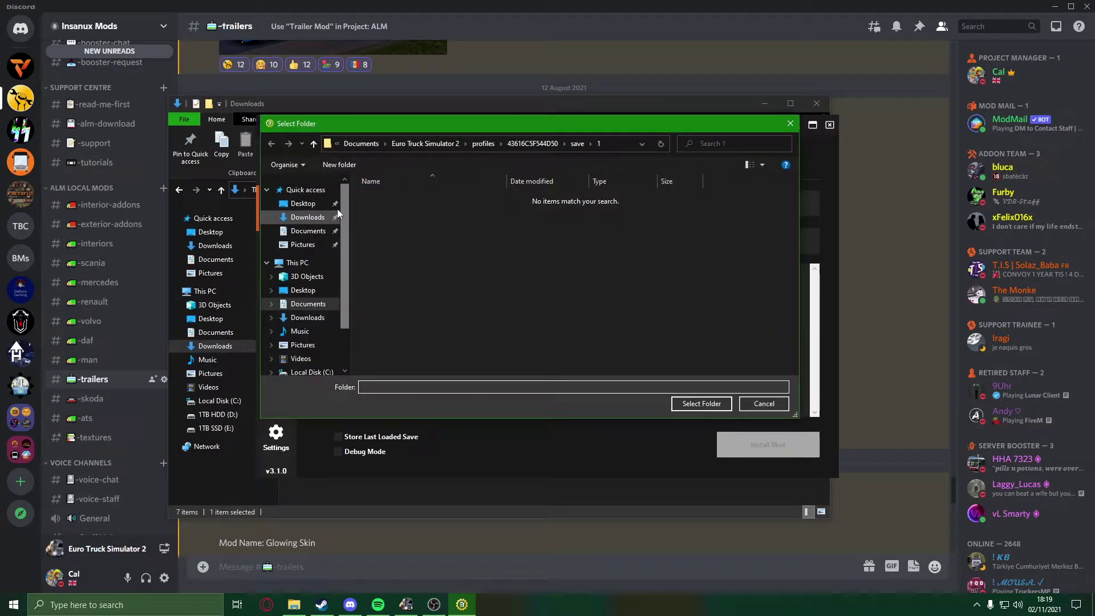
left_click(335, 216)
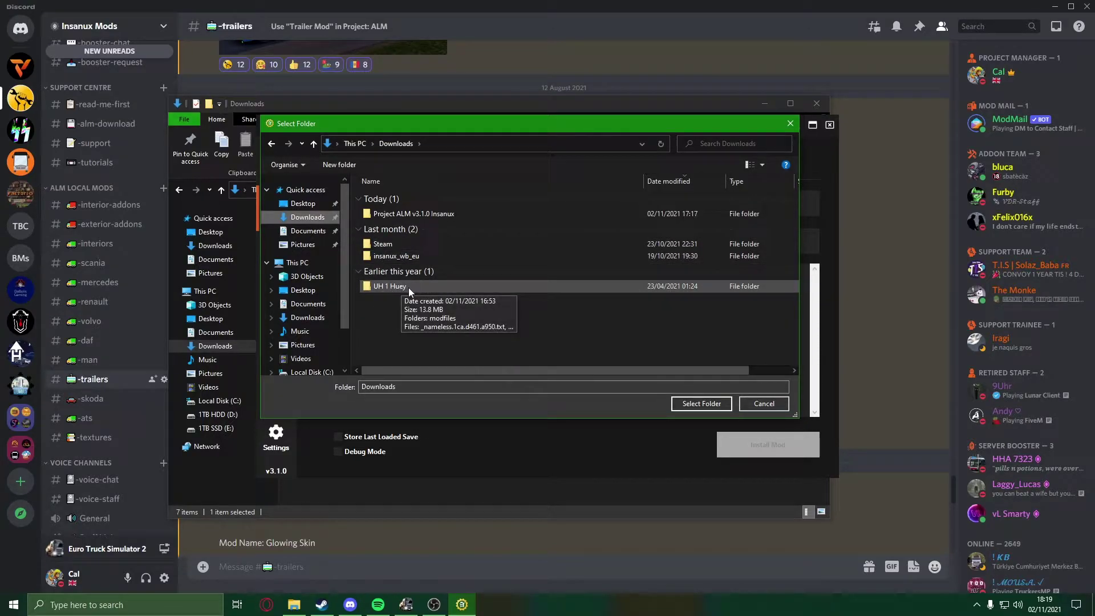
double_click(425, 286)
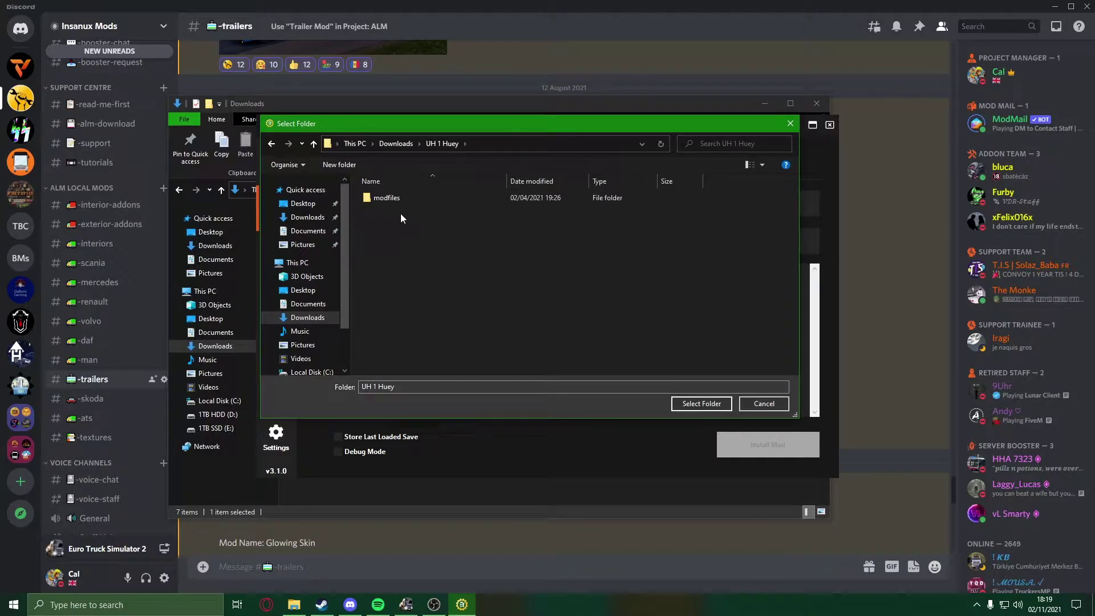
left_click(700, 404)
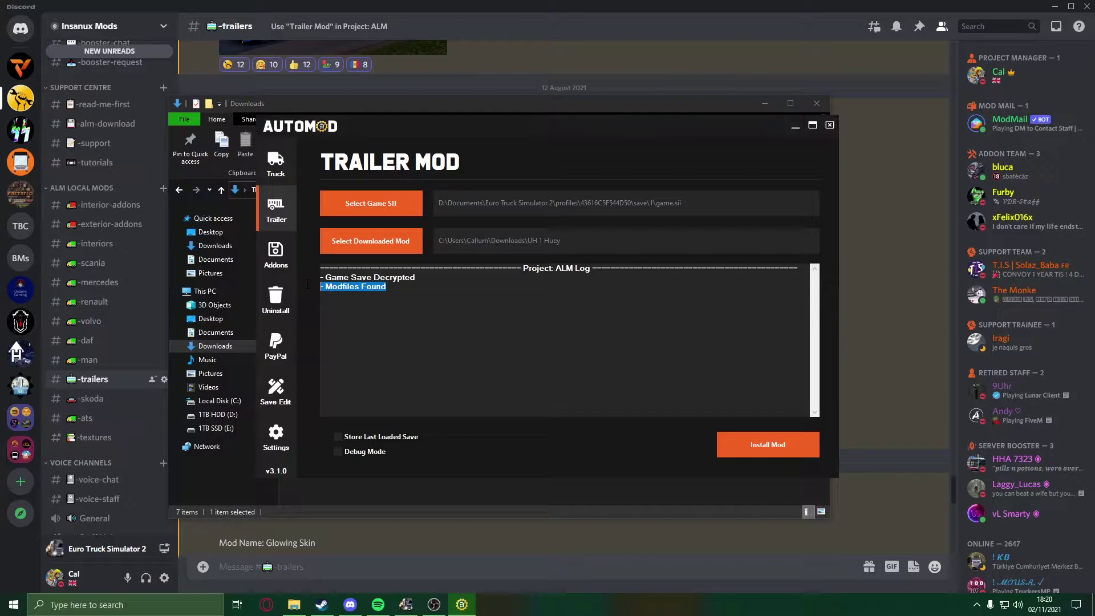
left_click(763, 445)
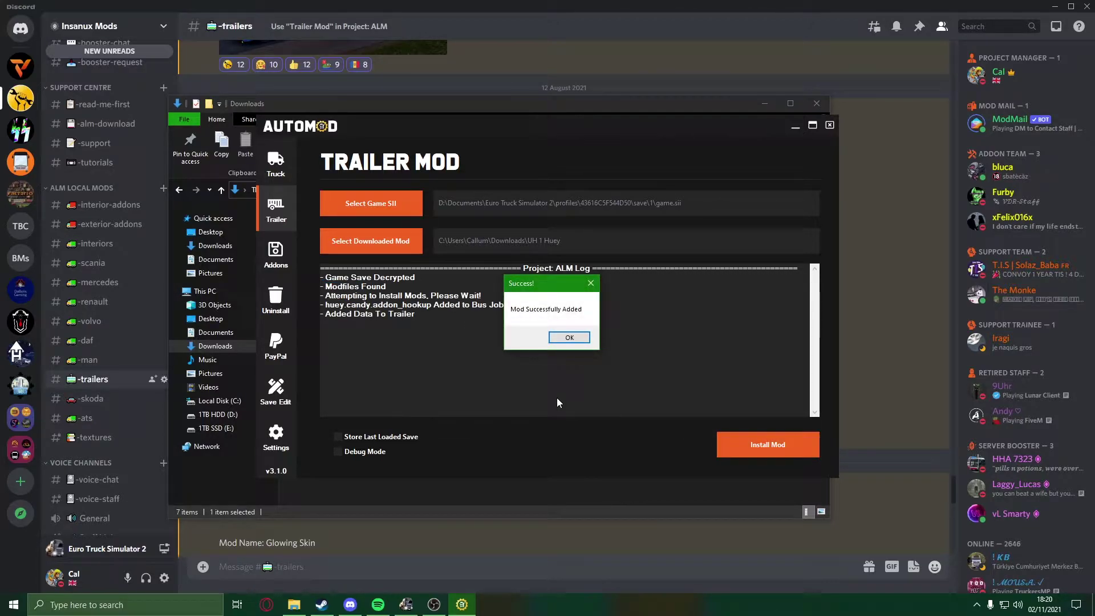
left_click(569, 337)
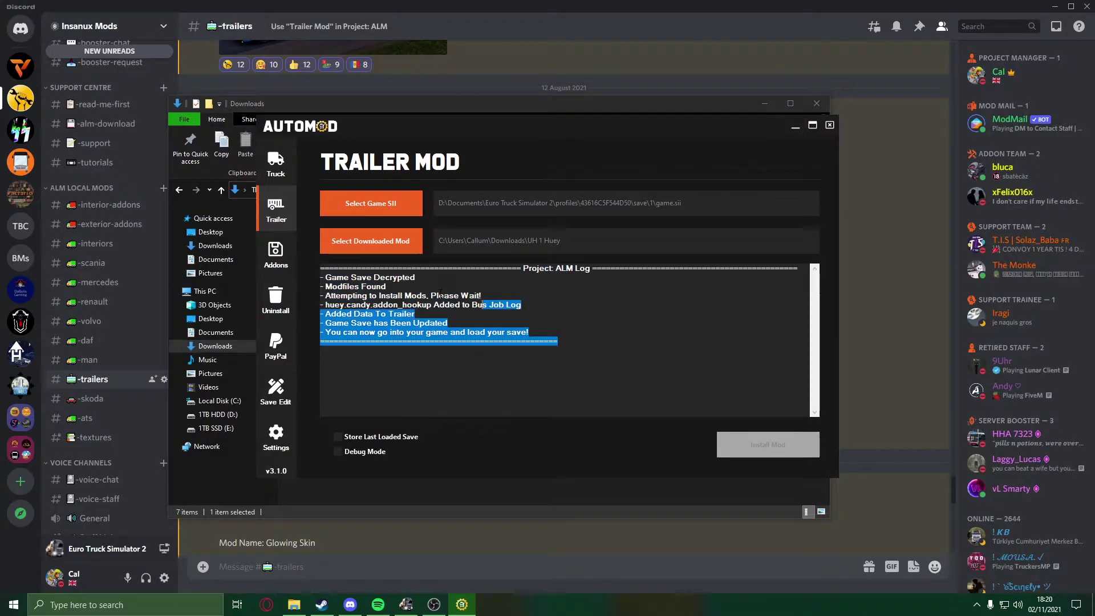
left_click(558, 341)
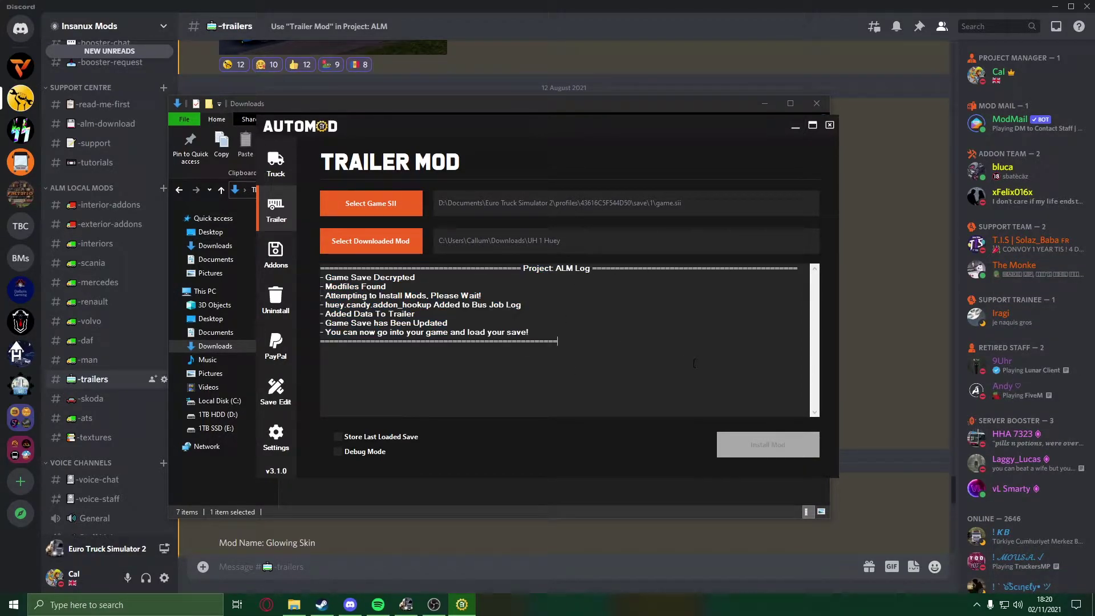
Load into ETS2 with the updated save, then open Discord's #-interior-addons channel.
left_click(337, 437)
left_click(434, 604)
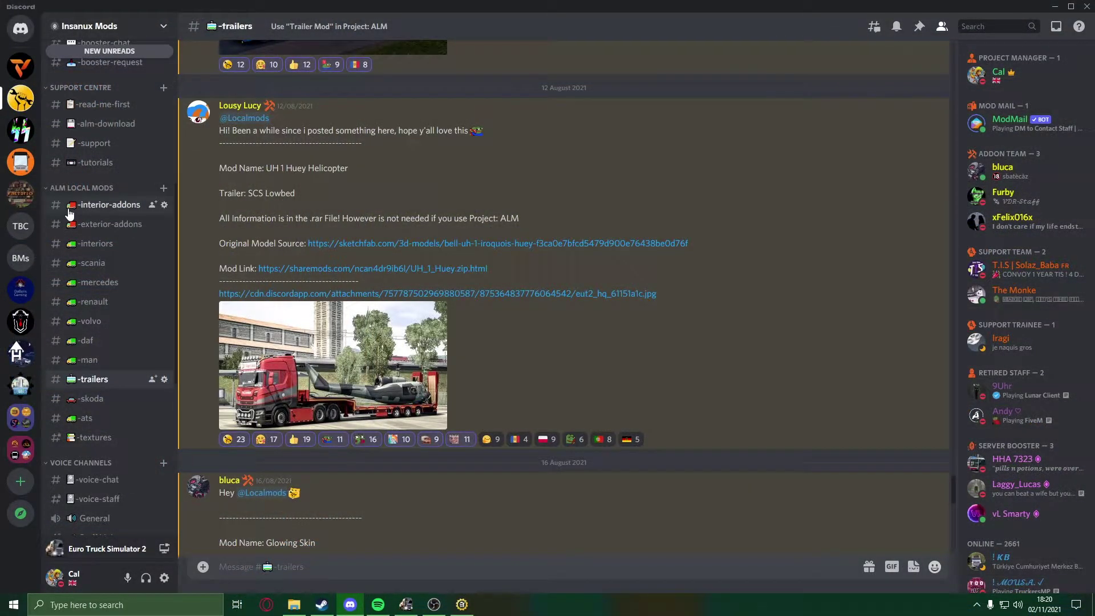
left_click(69, 211)
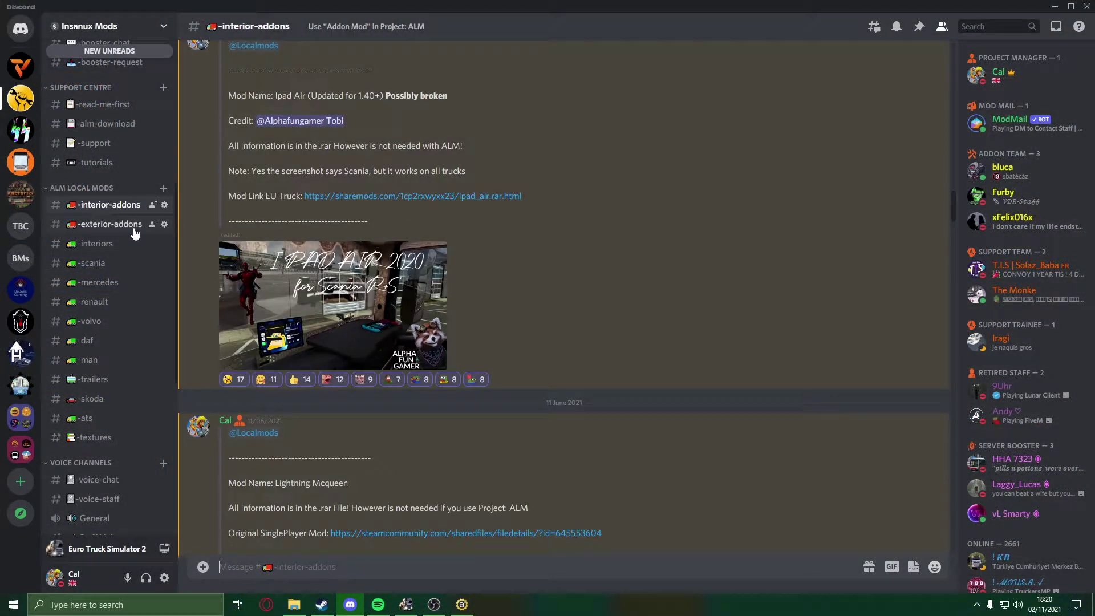
Scroll to the Lightning Mcqueen post and view its preview screenshot full size, then close it.
scroll(471, 440, "down", 5)
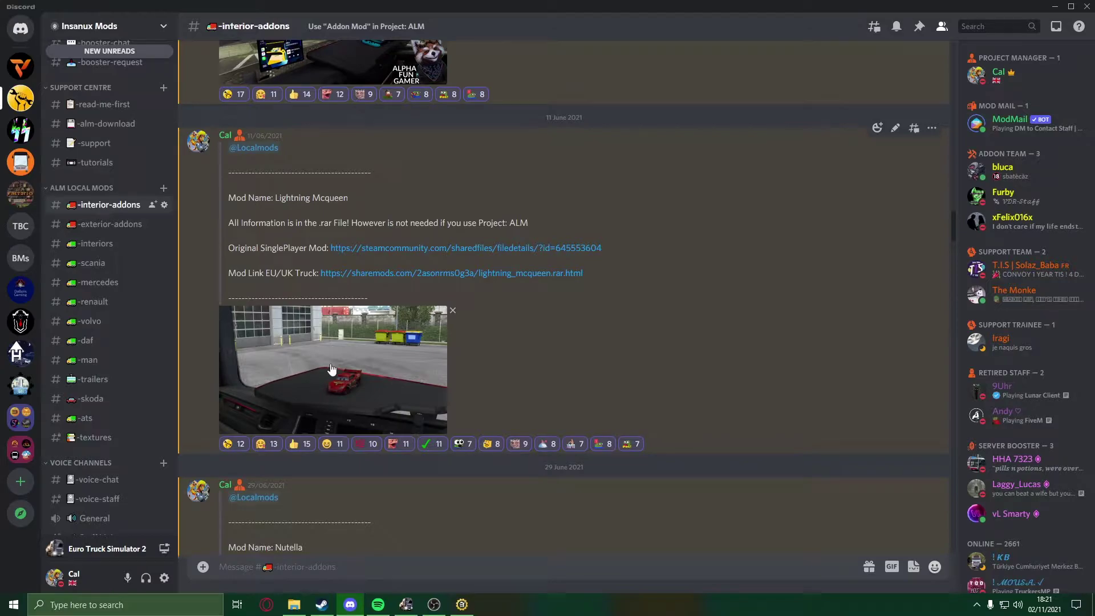
left_click(322, 386)
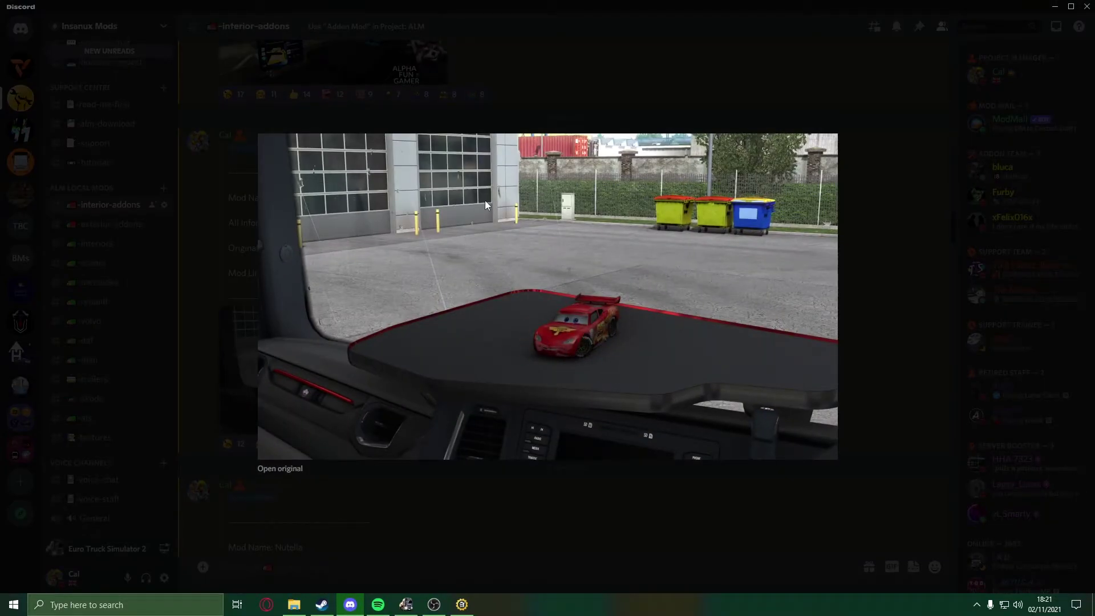
key("Escape")
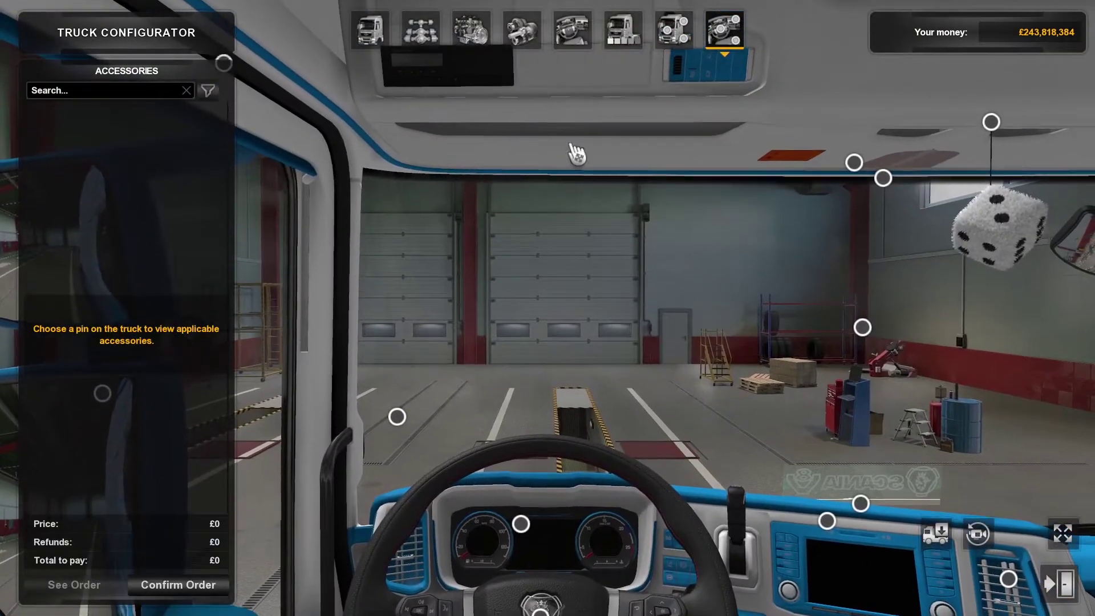
Put a Centre Table Exclusive on the dashboard with a Rocket League Octane Battle-Car on it.
left_click_drag(577, 154, 365, 102)
left_click(824, 351)
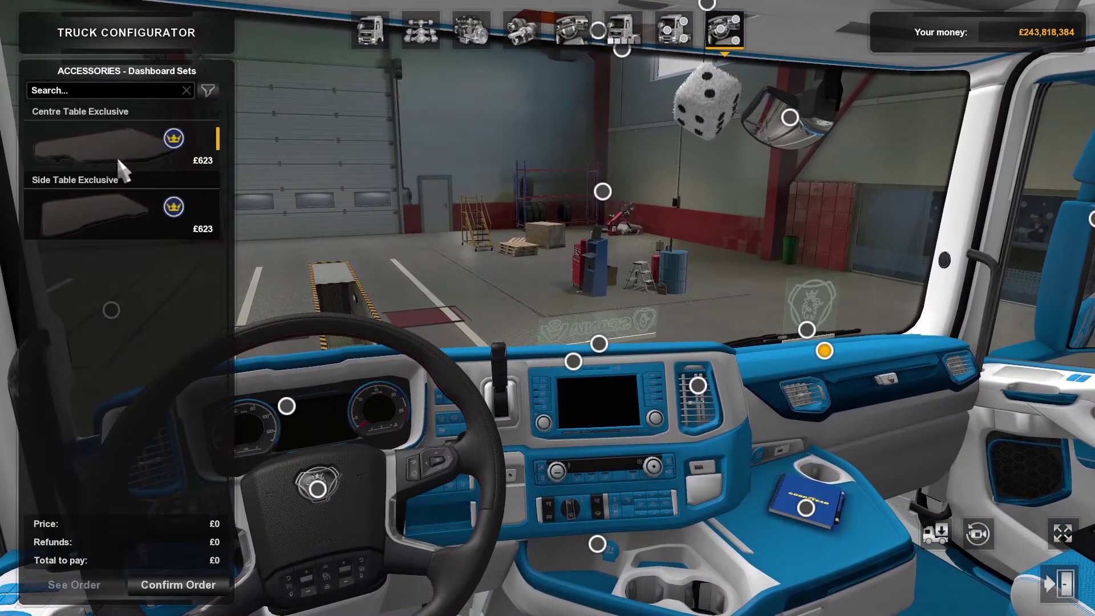
left_click(124, 225)
left_click(88, 161)
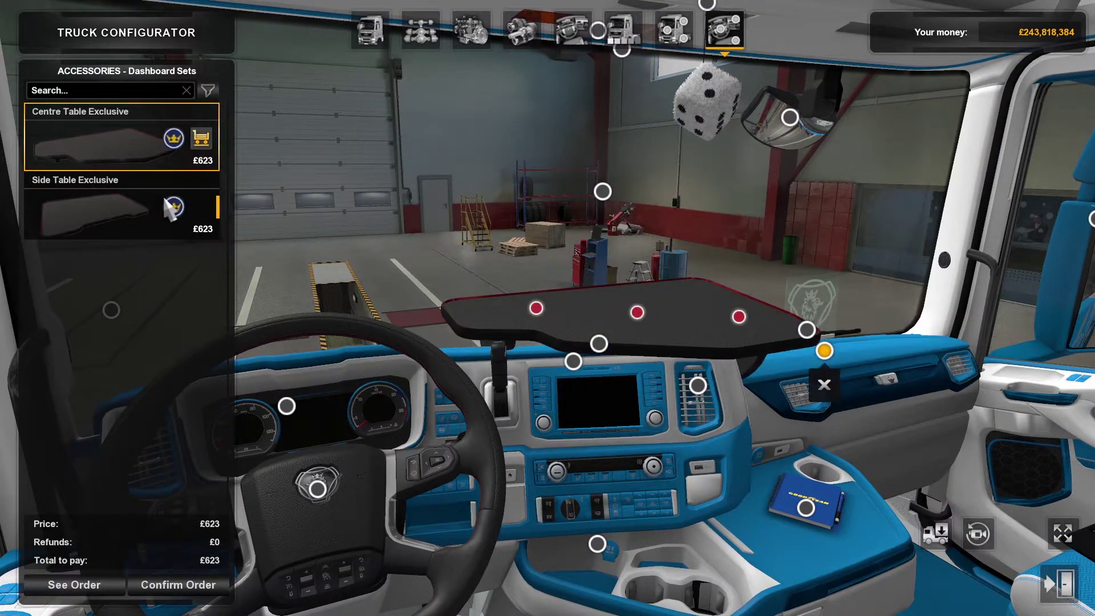
left_click(637, 314)
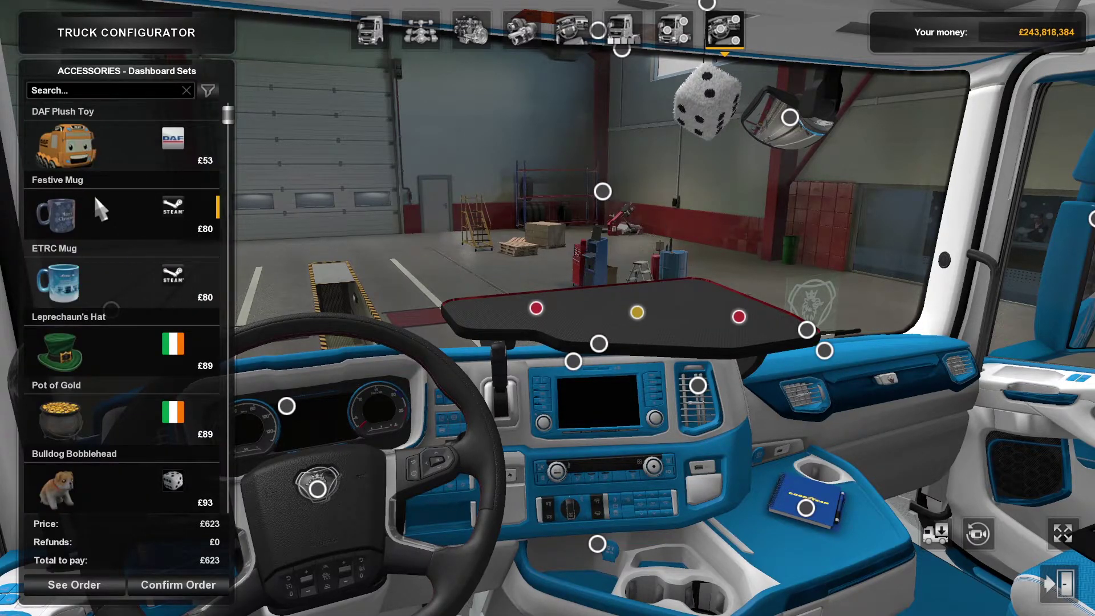
scroll(194, 325, "down", 5)
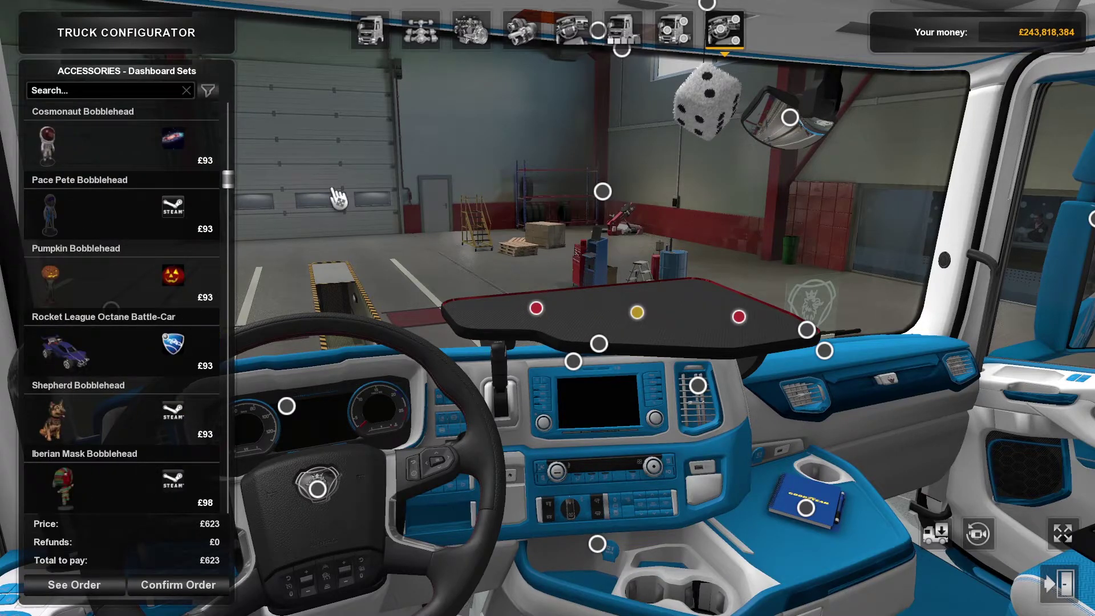
left_click(187, 368)
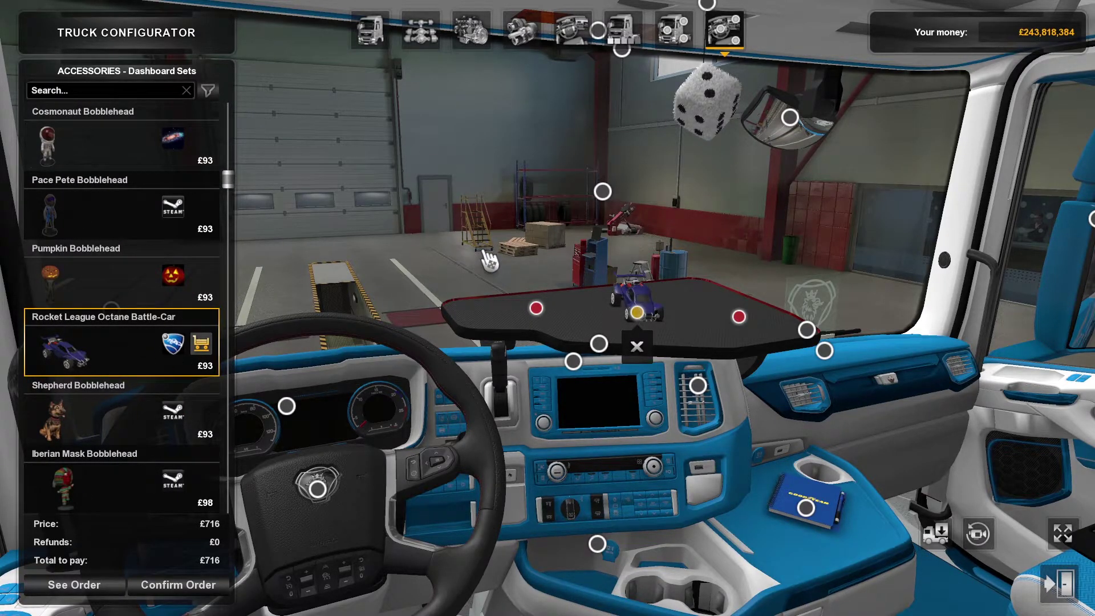
Confirm and pay for the centre table and toy car order, then return to the cab.
key("grave")
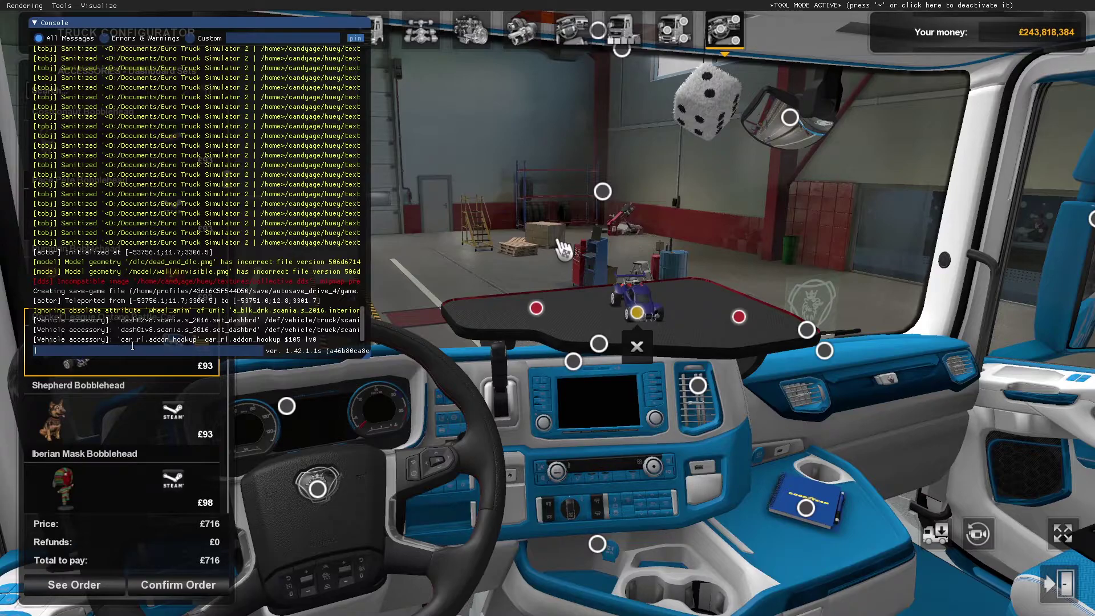
key("grave")
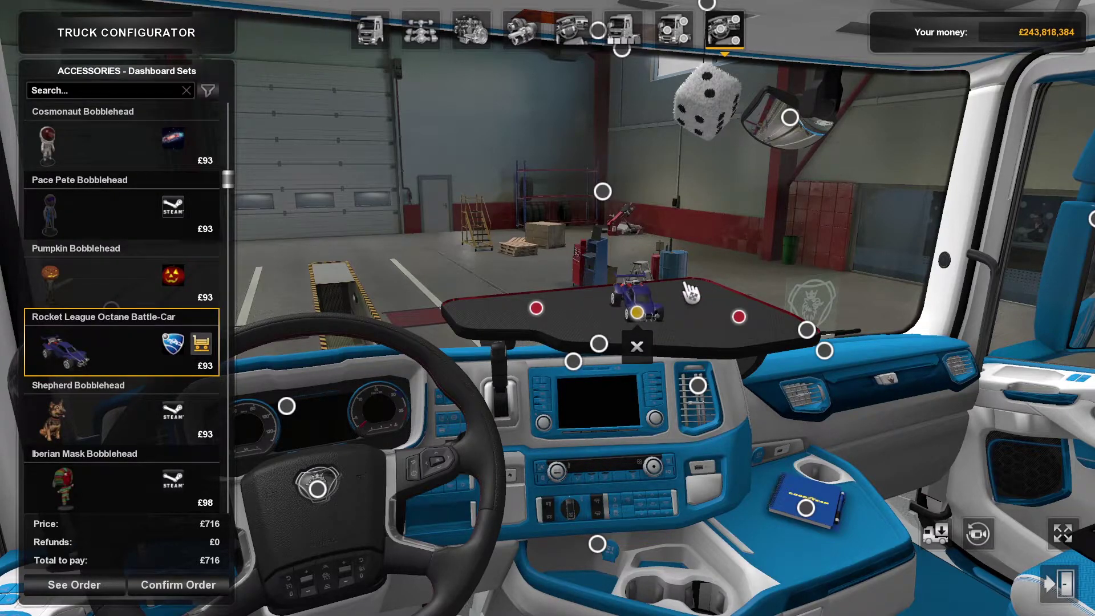
left_click(183, 586)
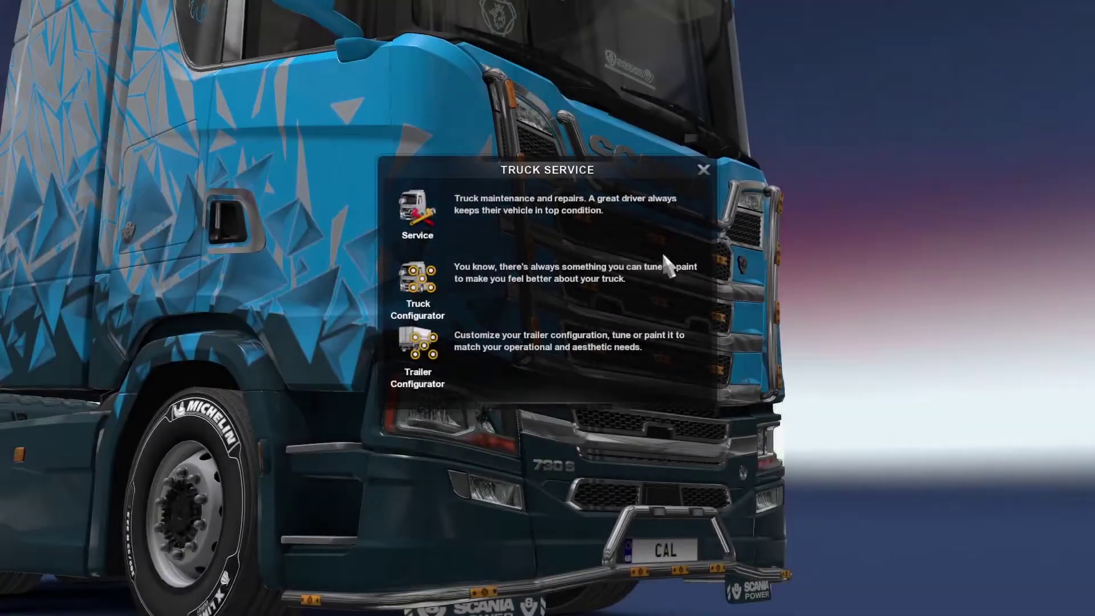
key("Escape")
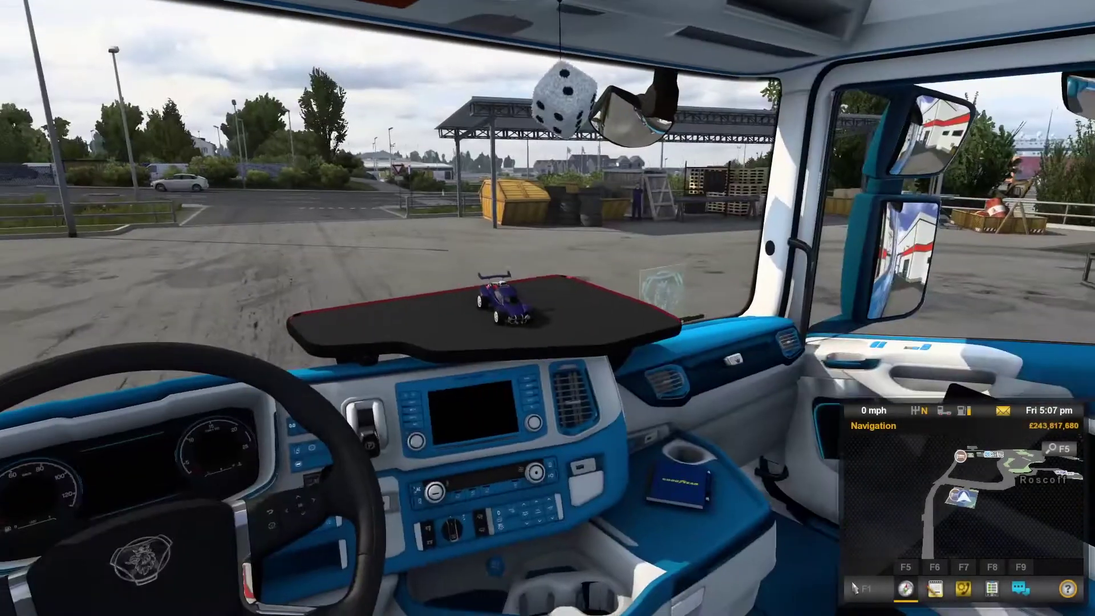
Save the game, overwriting Unnamed save 2.
key("Escape")
left_click(633, 562)
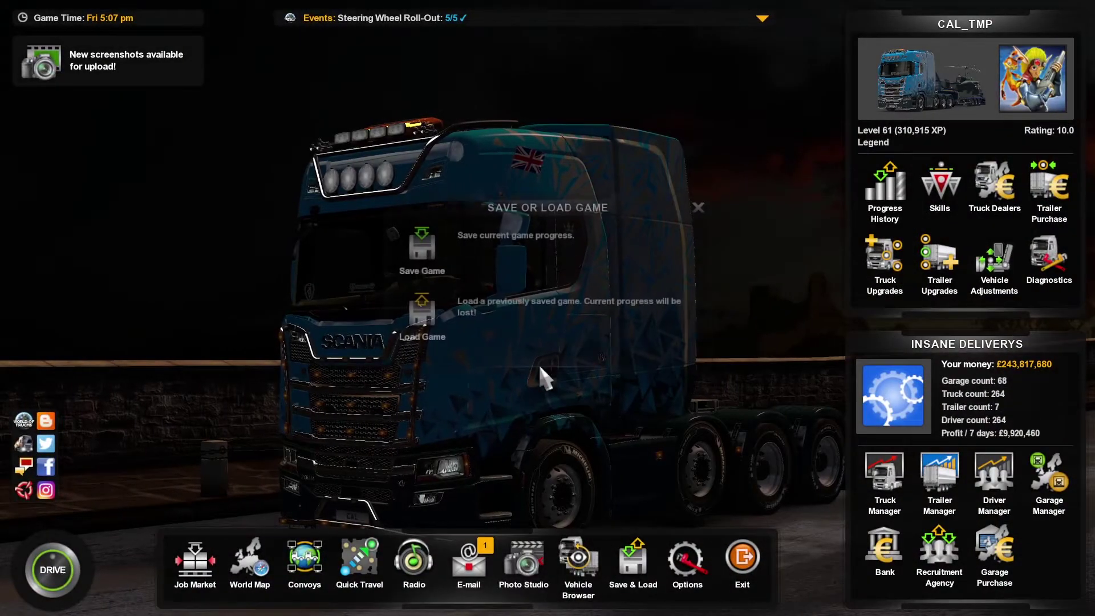
left_click(458, 251)
double_click(457, 213)
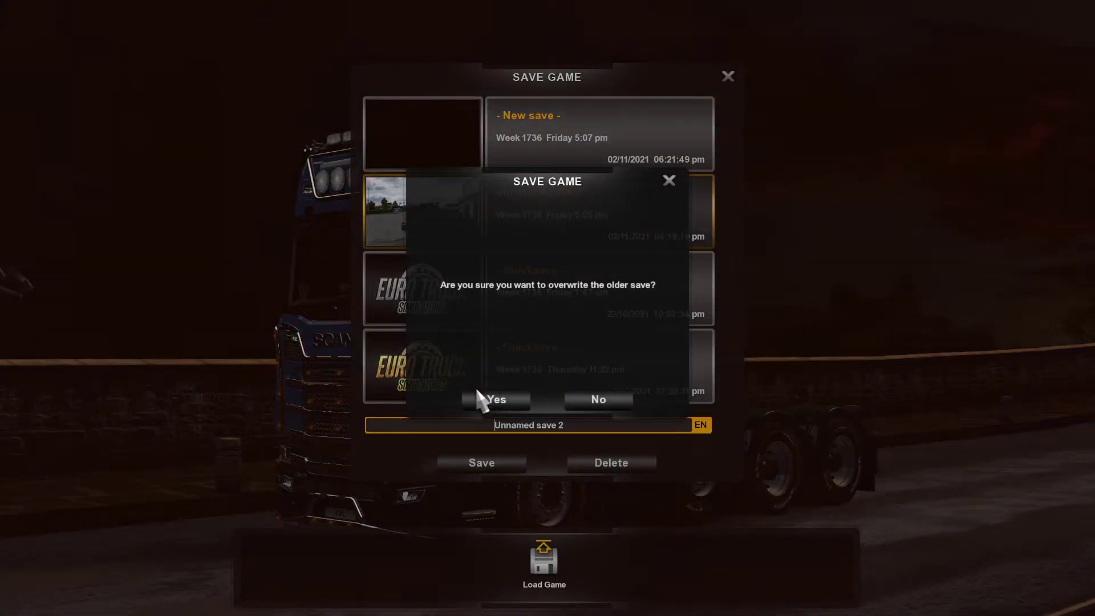
left_click(490, 398)
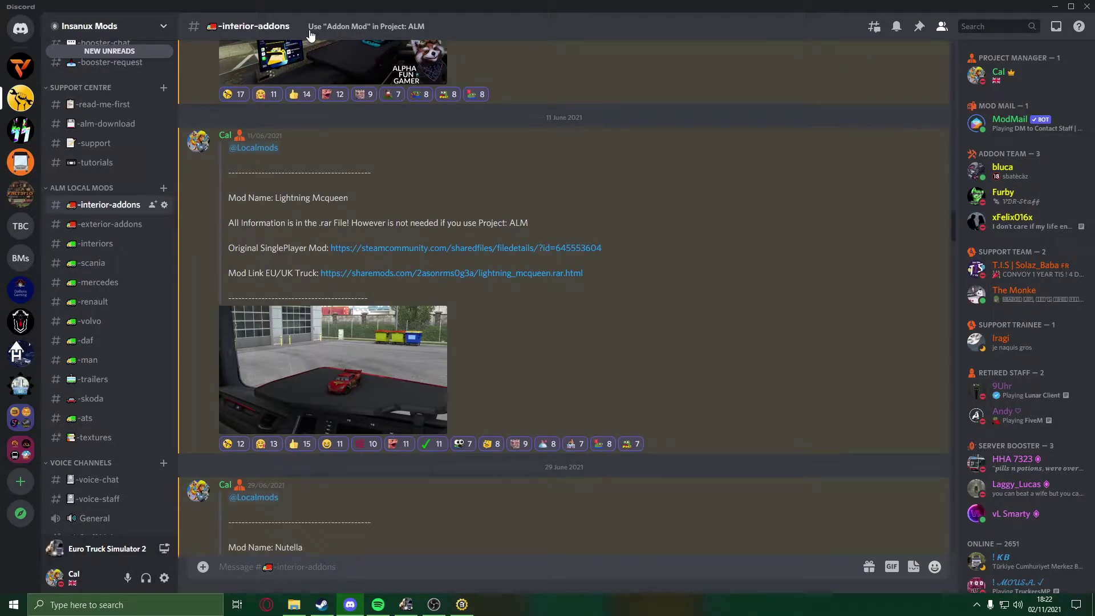
On AutoMod's Addon Mod page, load game.sii from the Euro Truck Simulator 2 profile's save slot 1.
left_click(463, 604)
left_click(282, 251)
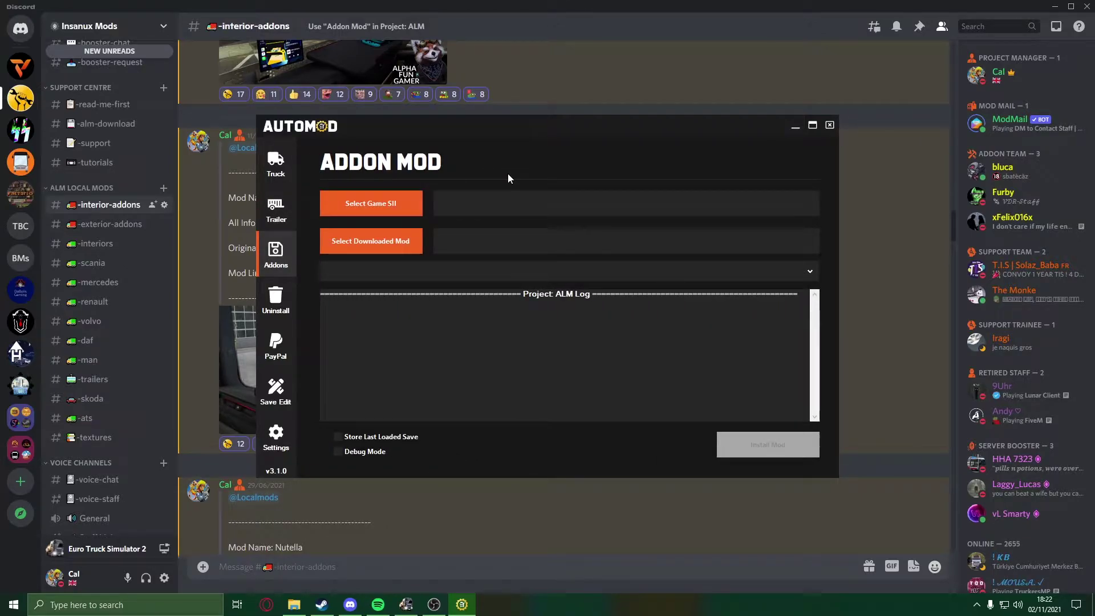
left_click(372, 203)
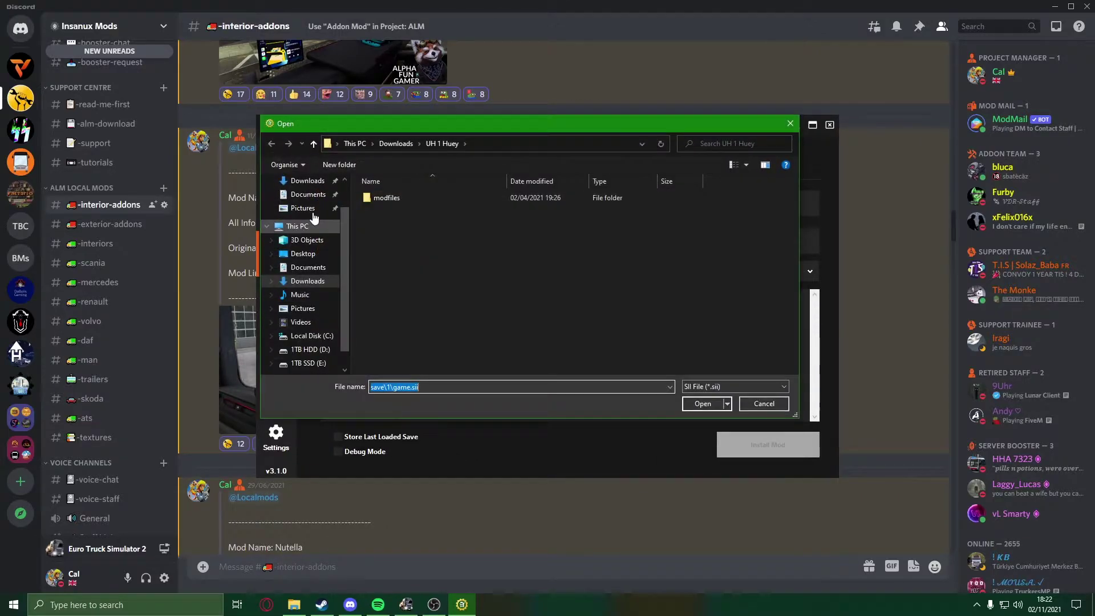
left_click(396, 143)
scroll(282, 282, "up", 1)
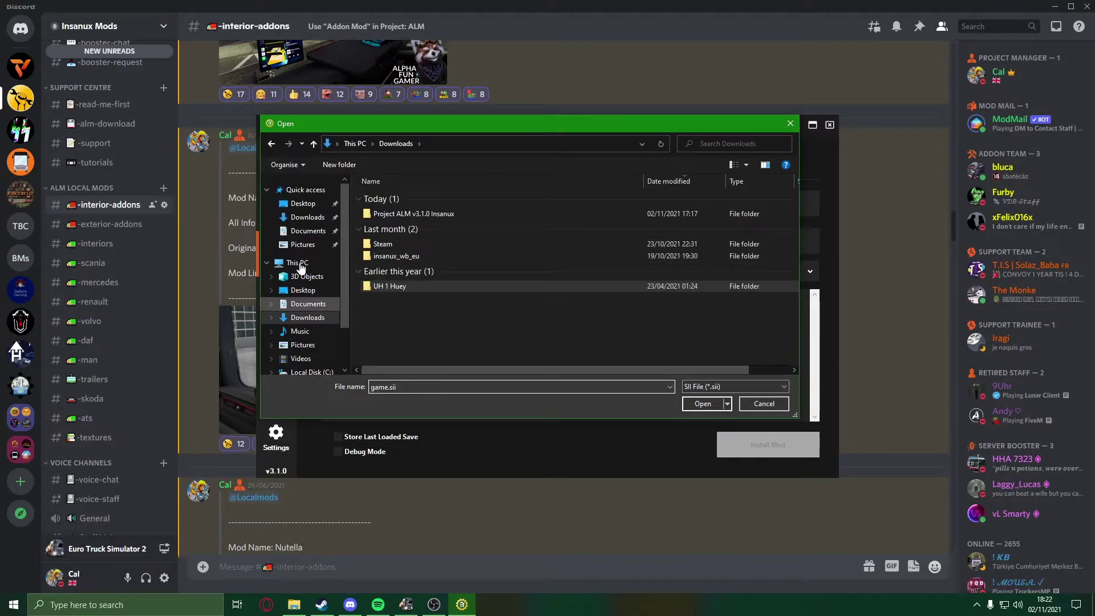
left_click(302, 232)
double_click(447, 292)
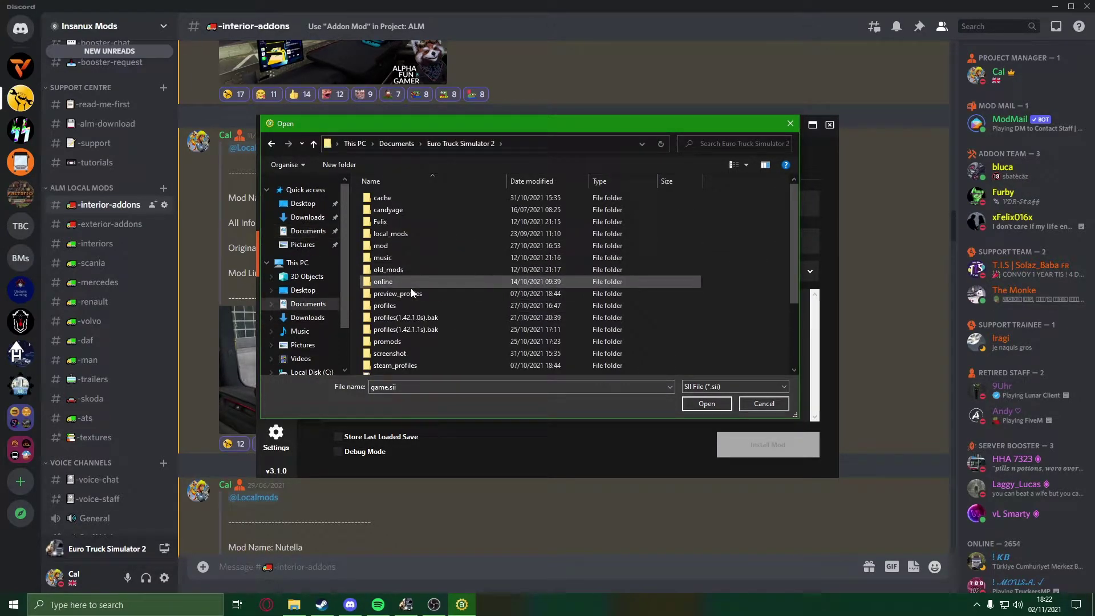
double_click(412, 307)
double_click(423, 248)
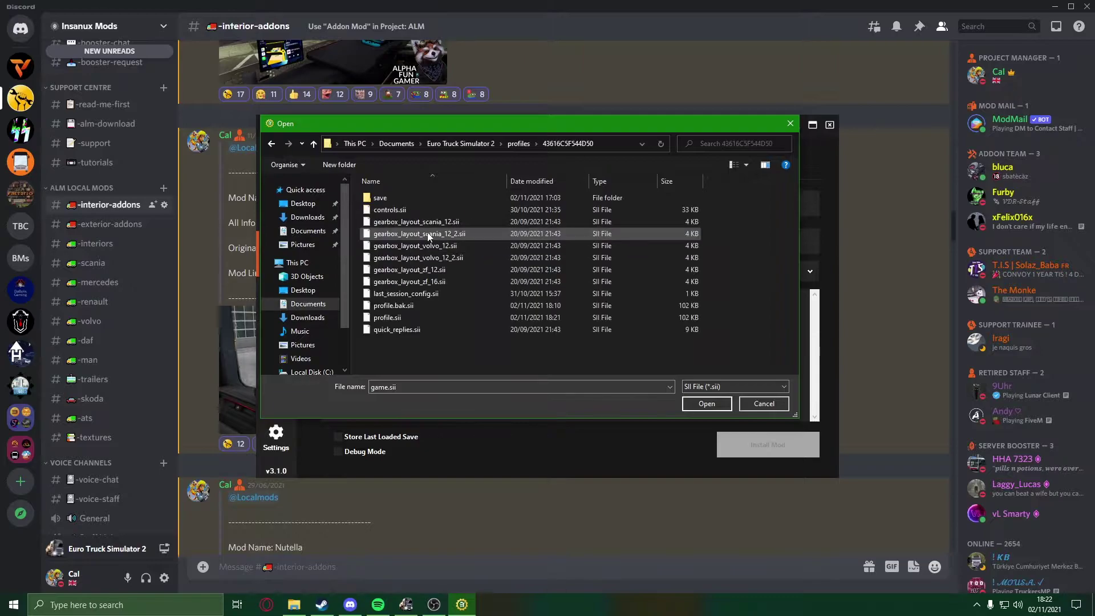
double_click(418, 199)
double_click(406, 209)
double_click(406, 200)
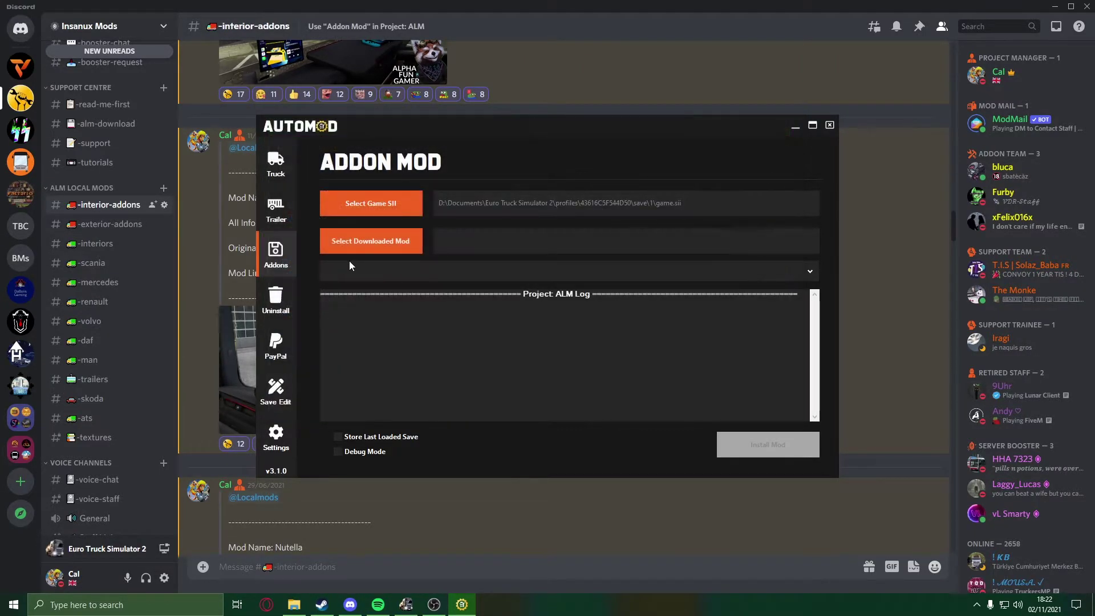
Choose the lightning_mcqueen folder in Downloads as the addon mod.
left_click(402, 236)
scroll(345, 215, "up", 2)
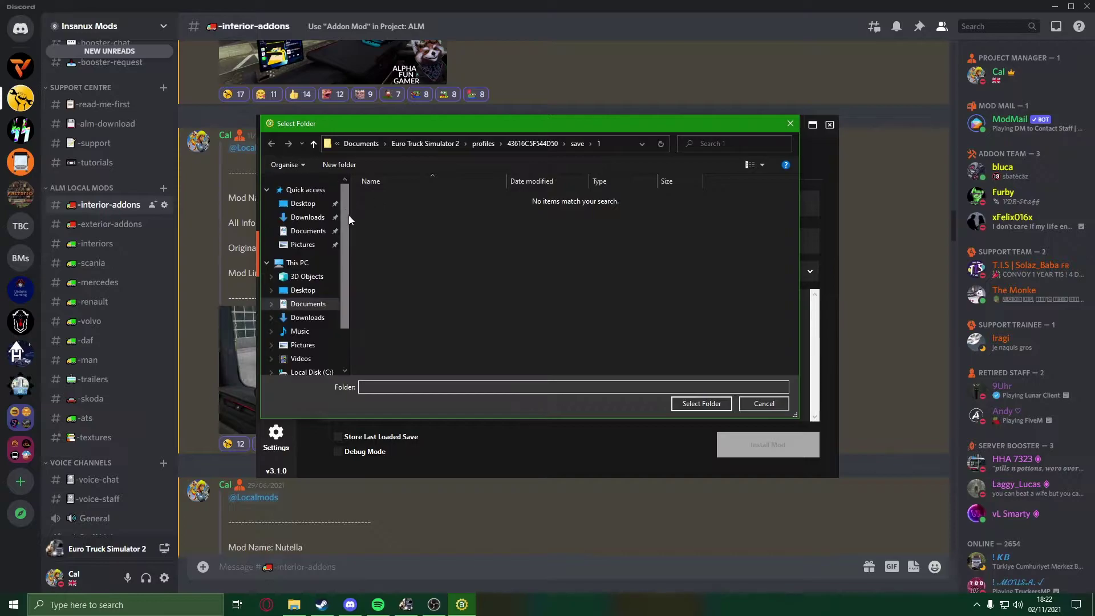
left_click(311, 217)
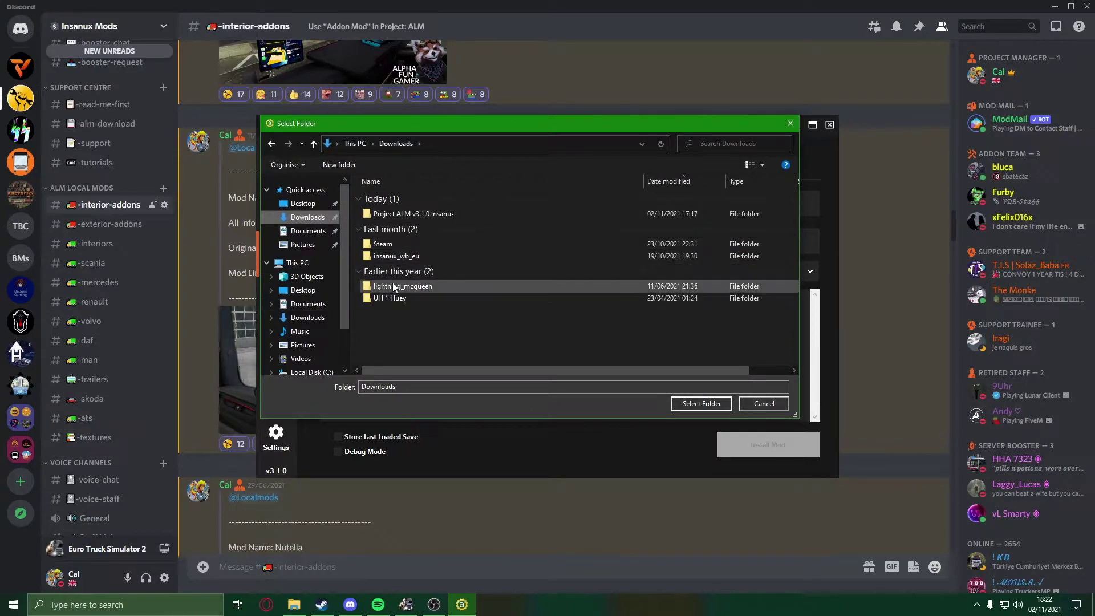
double_click(382, 287)
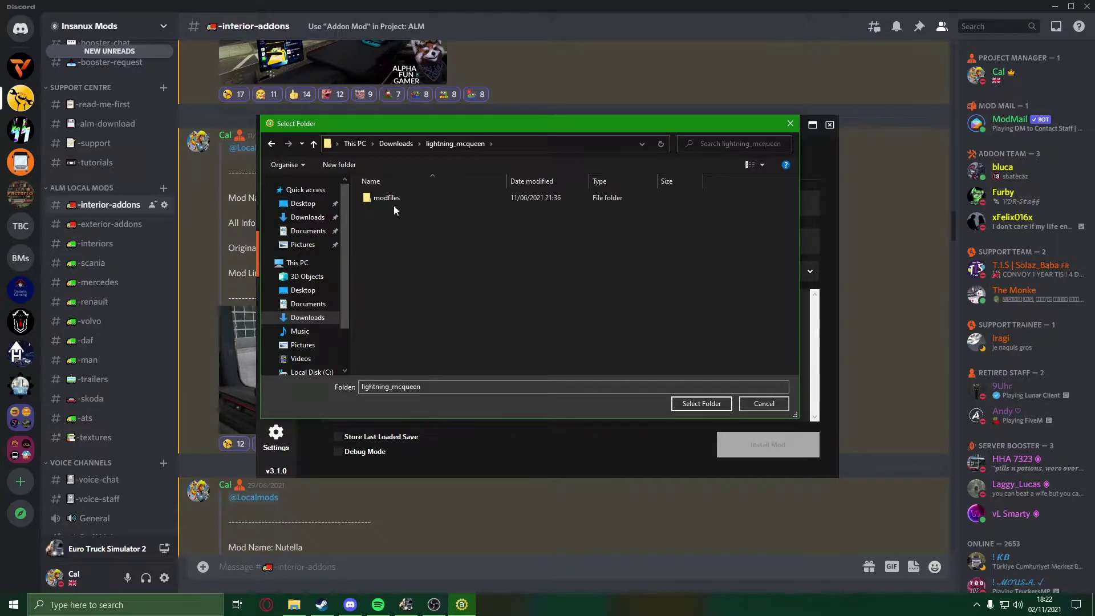
left_click(692, 401)
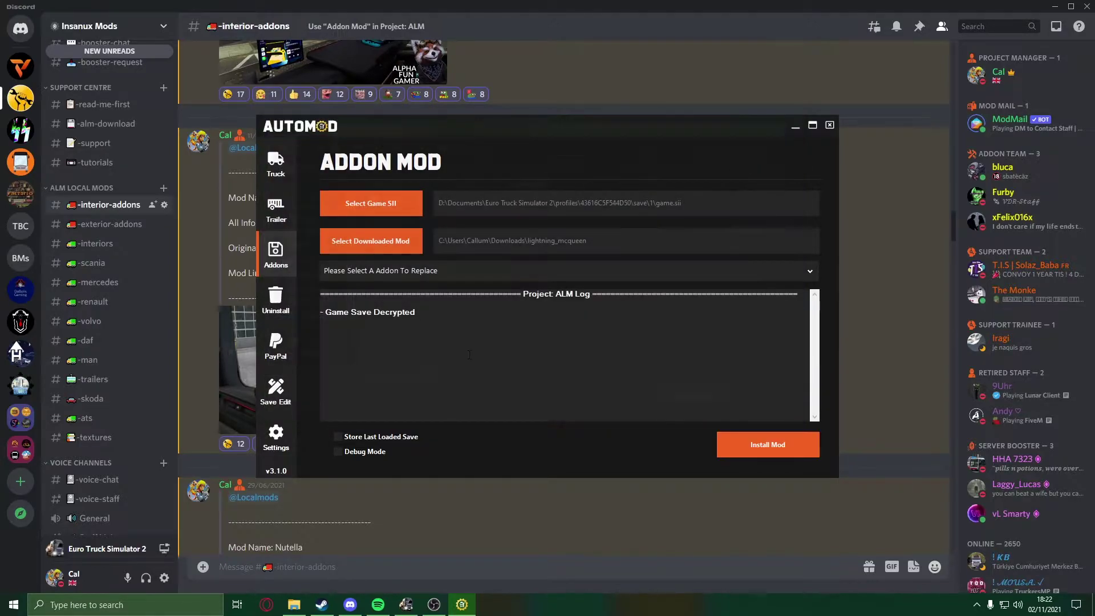
Target the car_rl.addon_hookup slot and install the addon into the save.
left_click(810, 274)
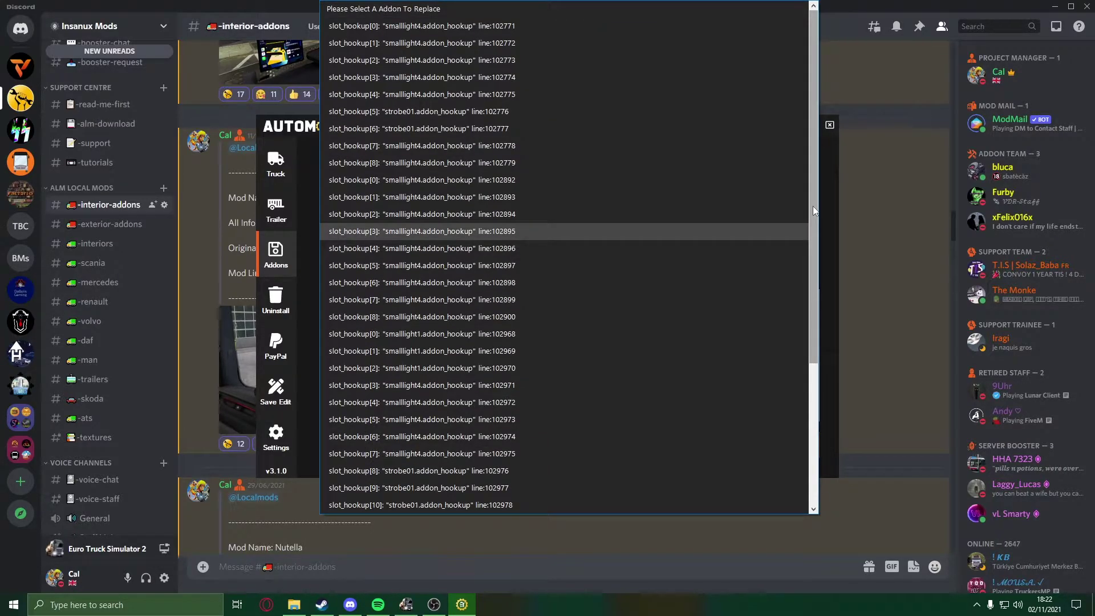
left_click_drag(813, 142, 813, 294)
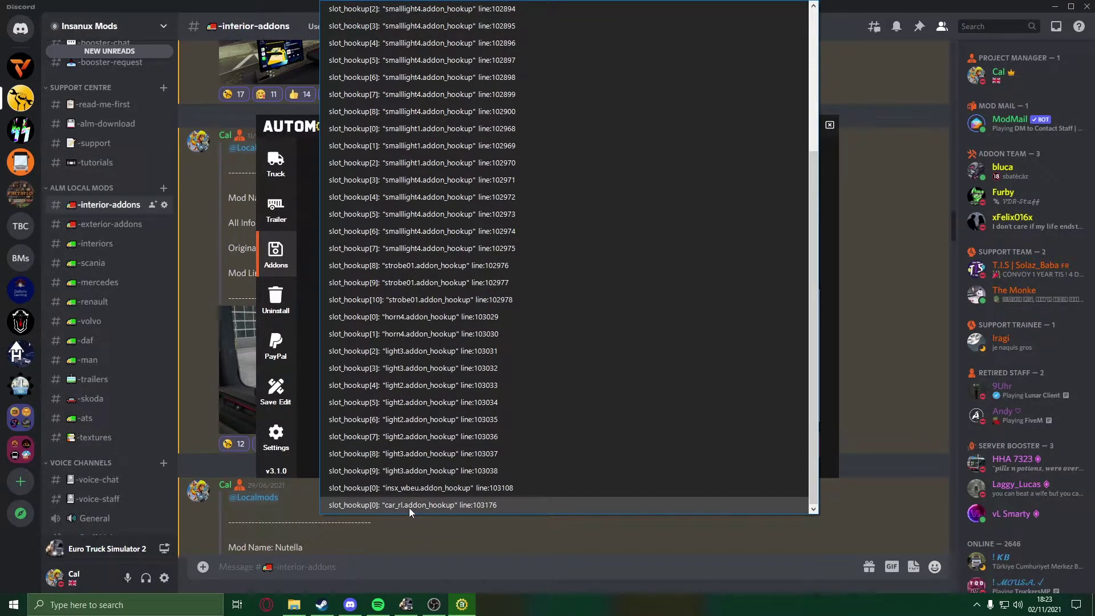
left_click(436, 505)
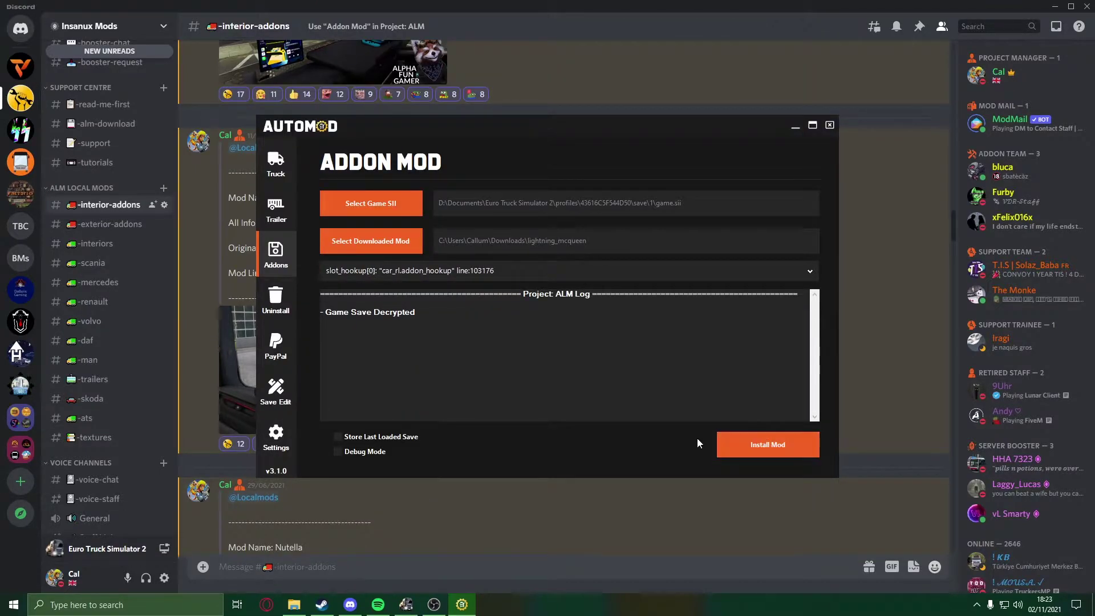
left_click(763, 440)
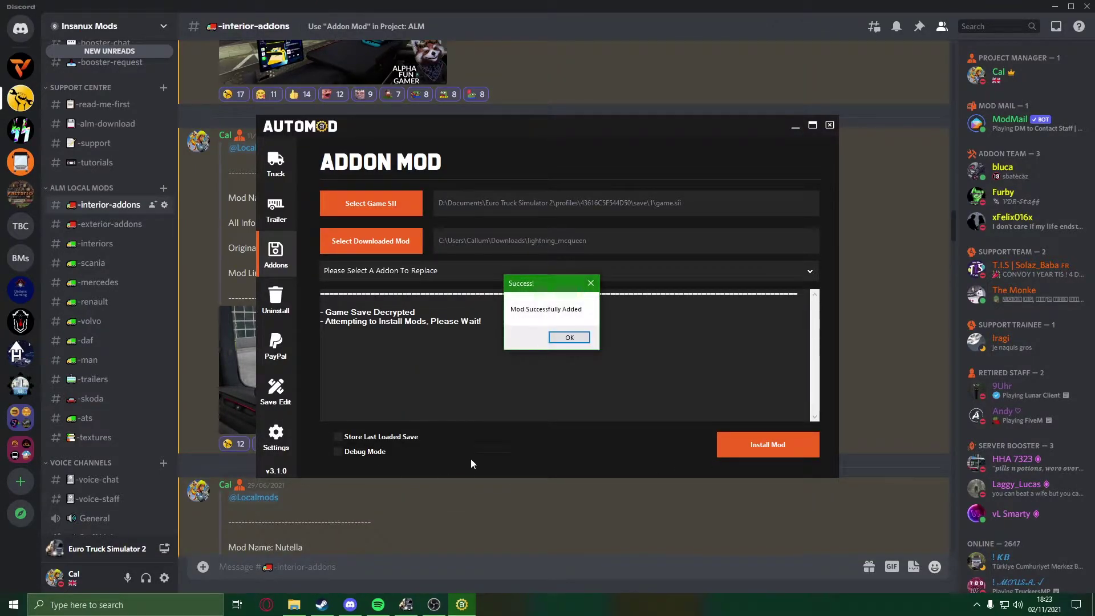
left_click(569, 338)
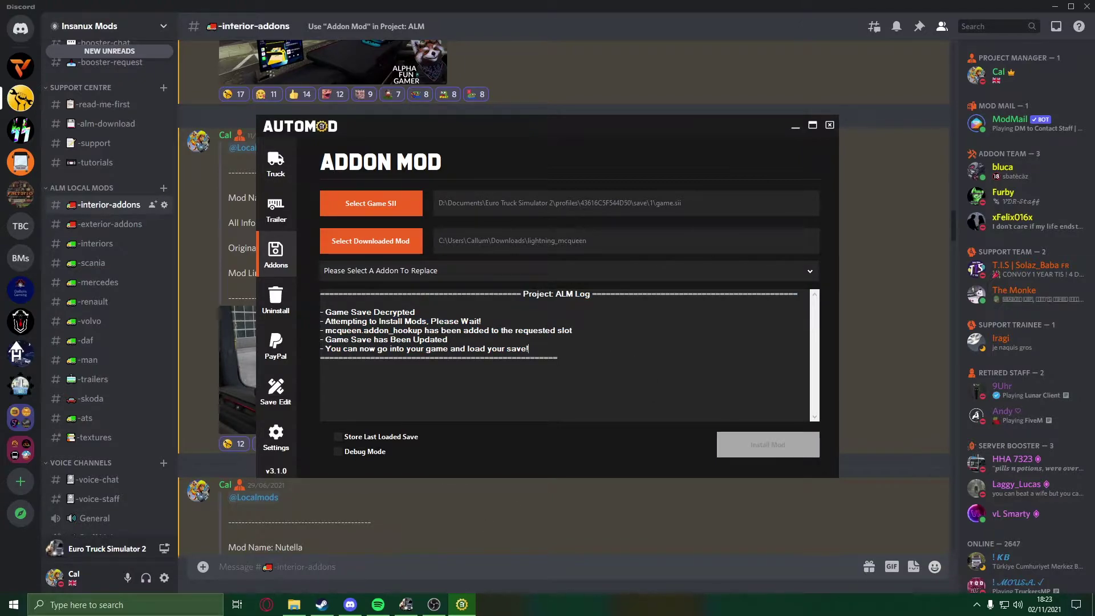
left_click(406, 604)
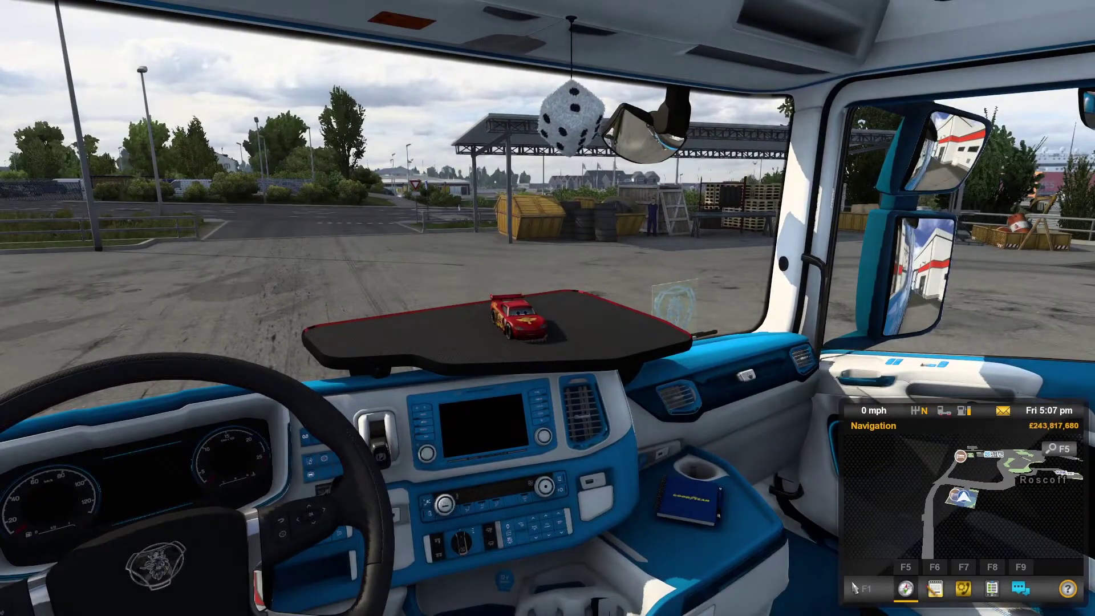
scroll(548, 309, "up", 3)
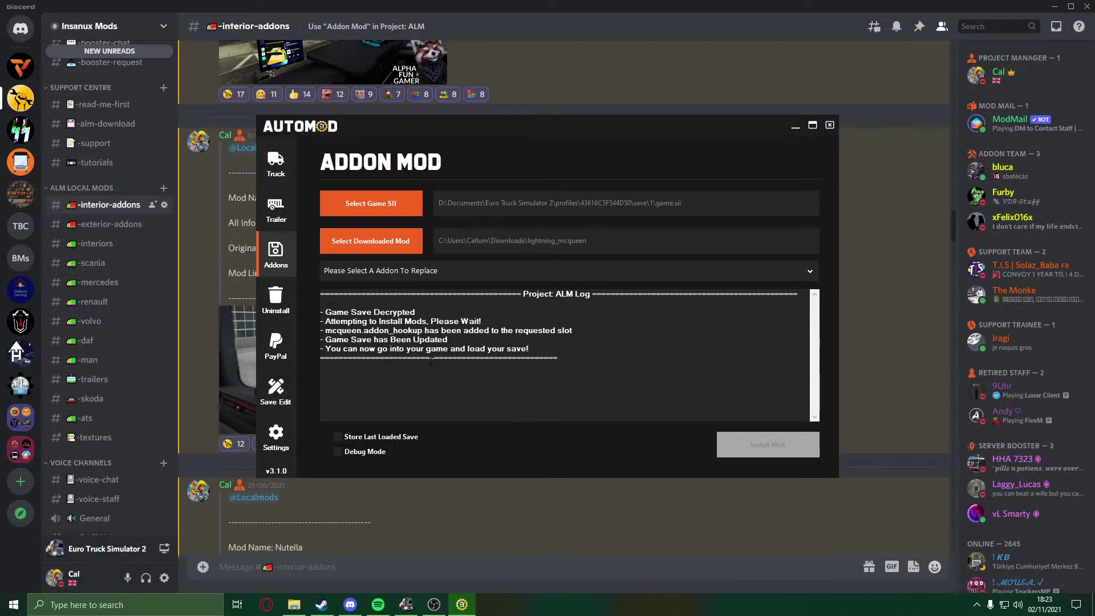
Uninstall the entries[3] mcqueen.addon_hookup addon from the save and acknowledge the confirmation.
left_click(292, 305)
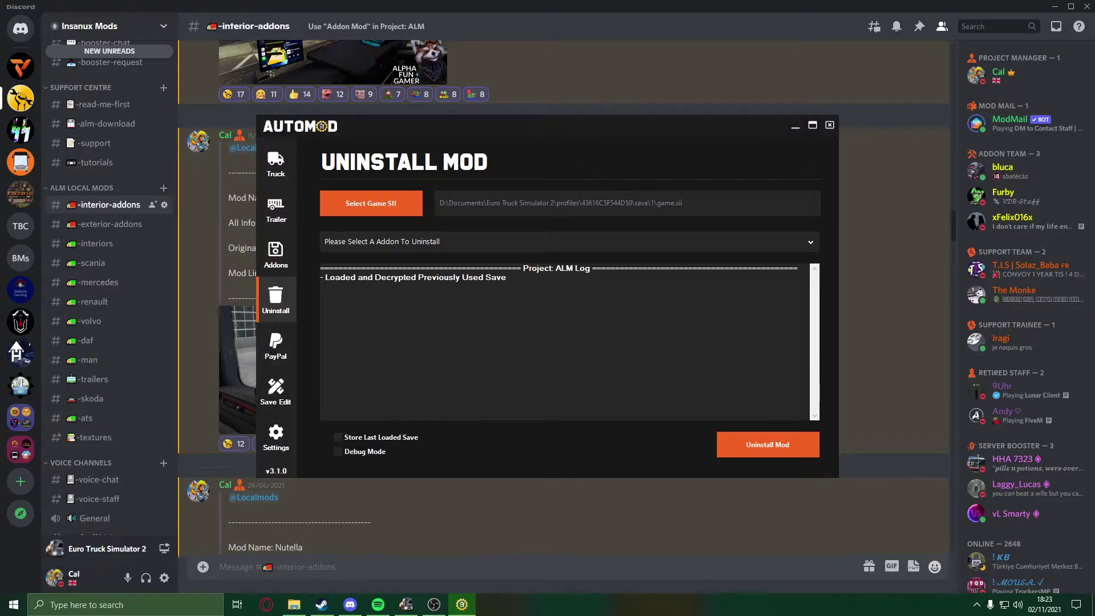
left_click(381, 241)
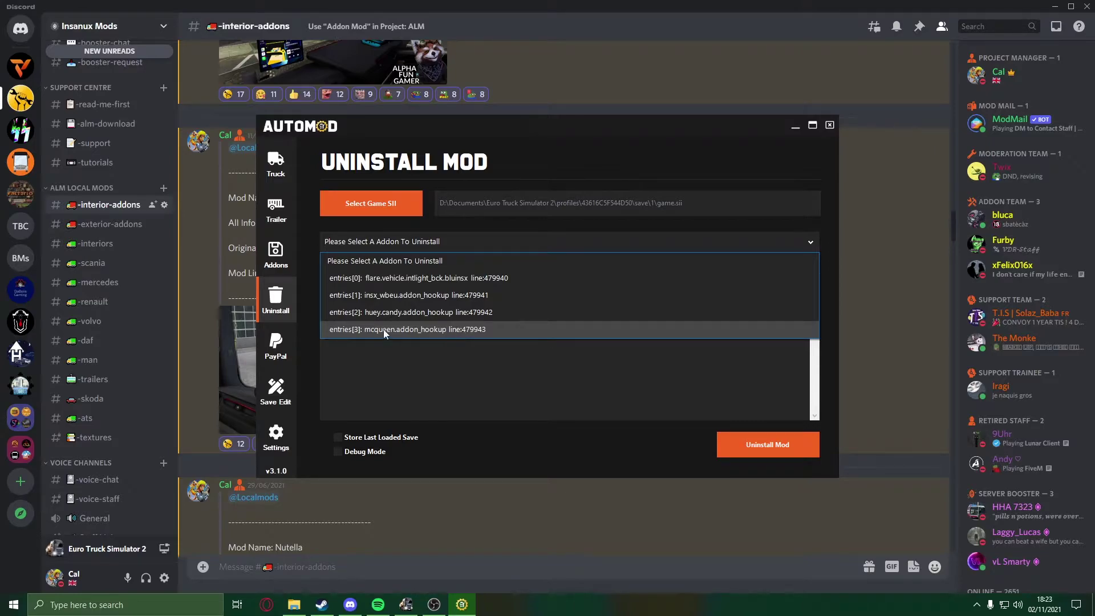
left_click(499, 333)
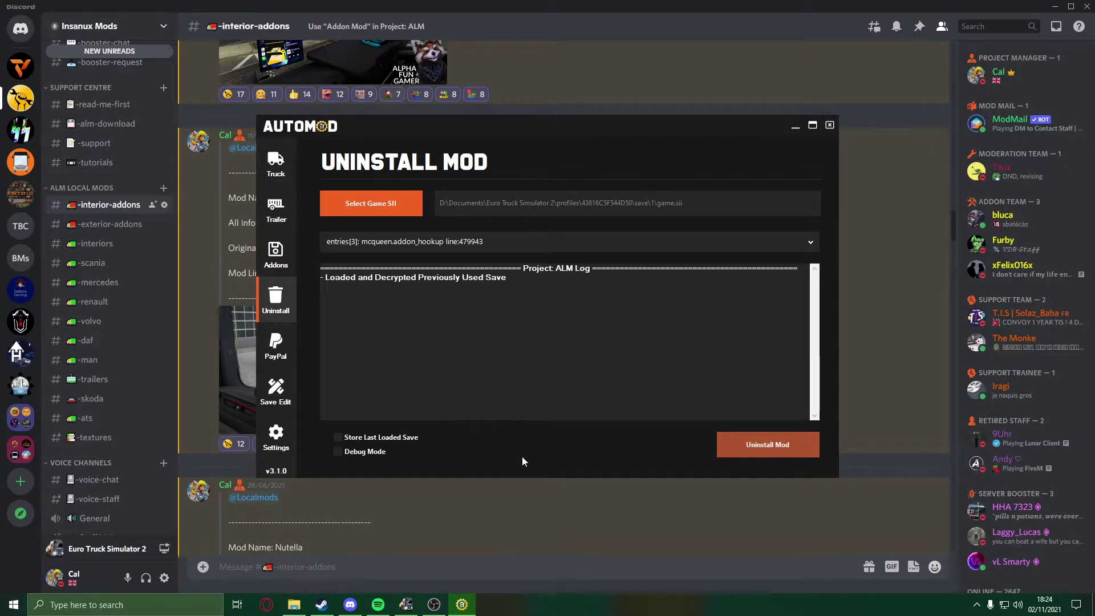
left_click(570, 337)
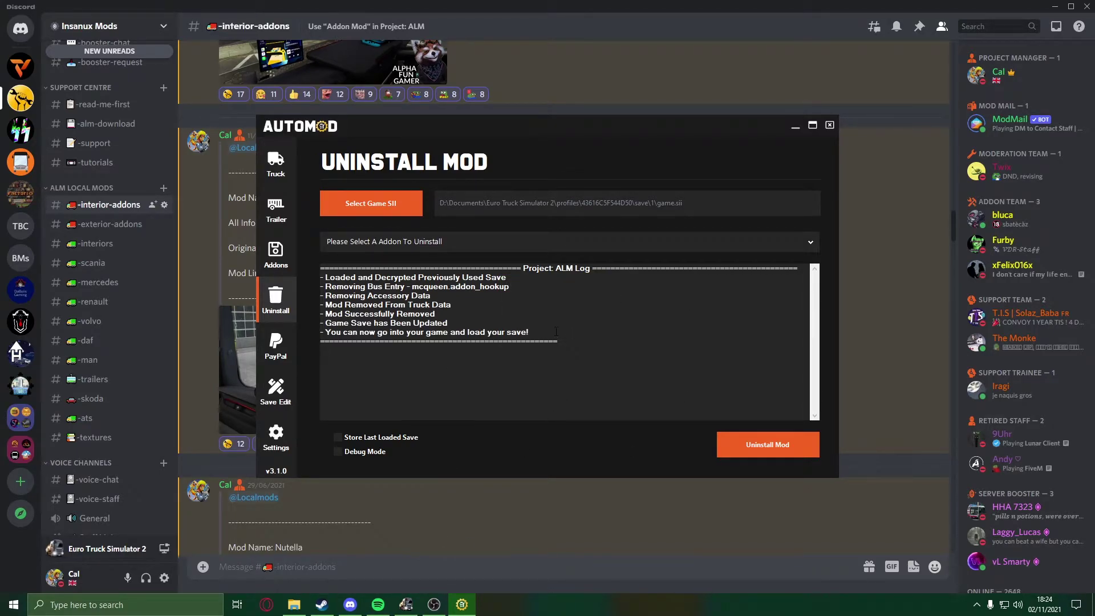
Switch to ETS2 and check the cab's centre table no longer holds the McQueen toy.
left_click(406, 605)
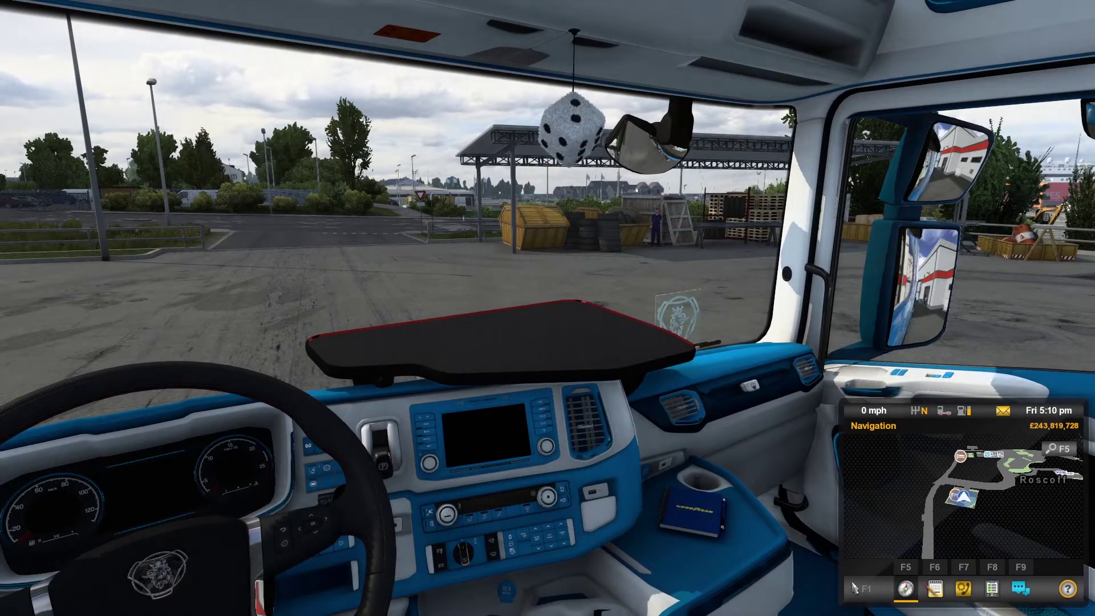
scroll(548, 308, "up", 3)
scroll(548, 308, "down", 3)
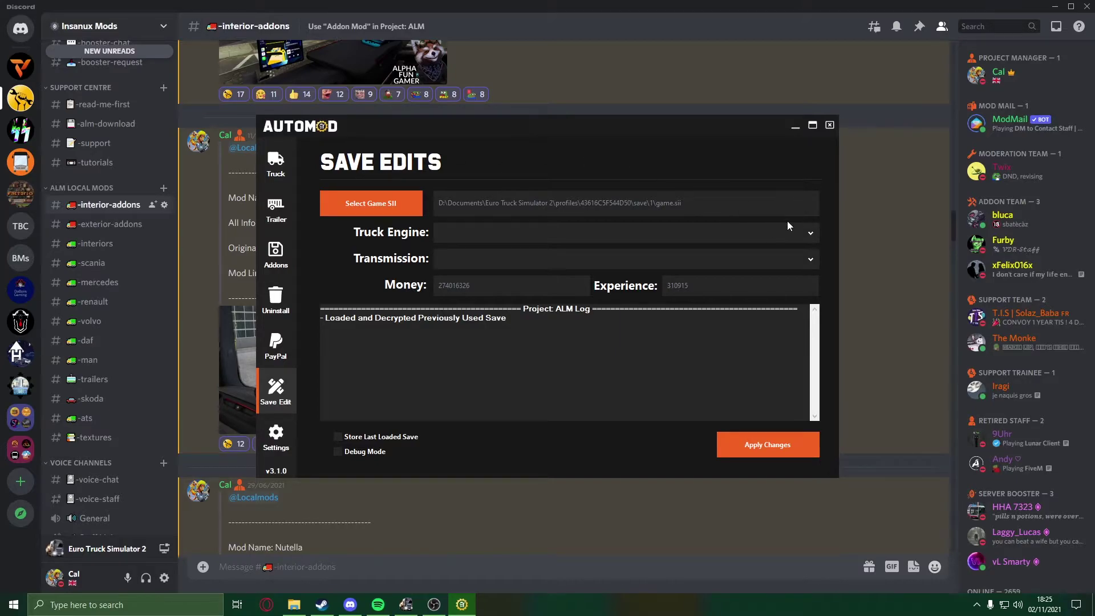
Choose the Volvo FH16 2012 750hp engine and the 6-gear transmission for the save.
left_click_drag(753, 203, 413, 200)
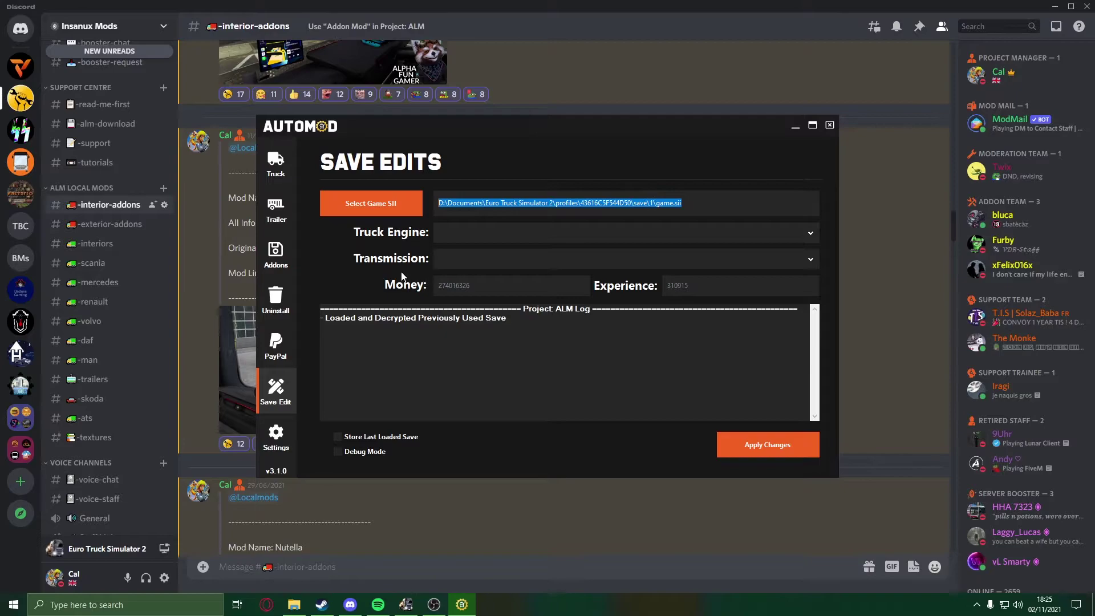
left_click(546, 233)
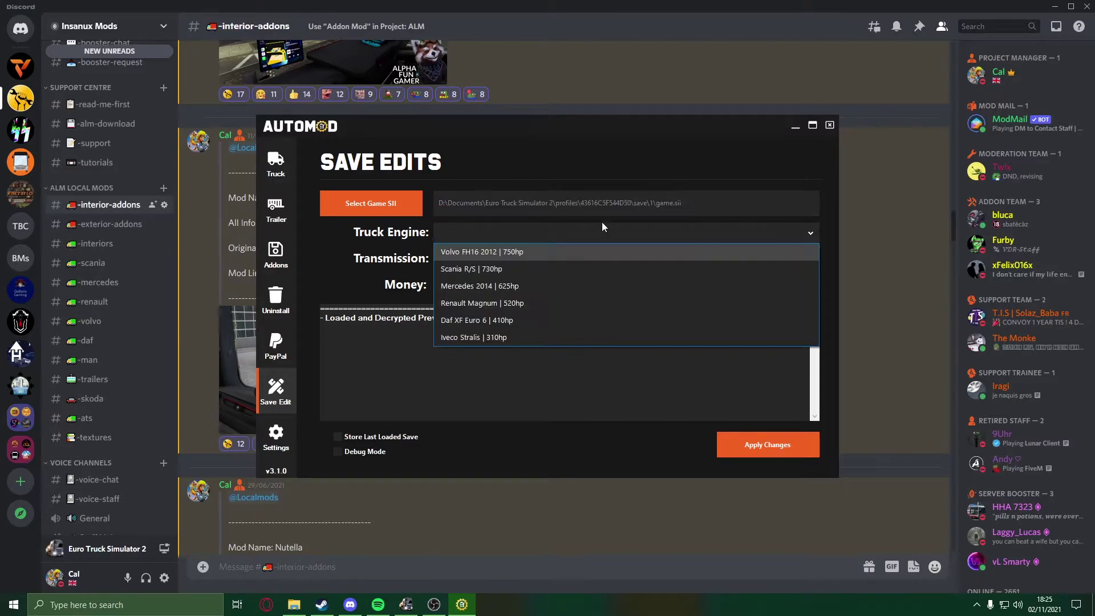
left_click(494, 252)
left_click(450, 258)
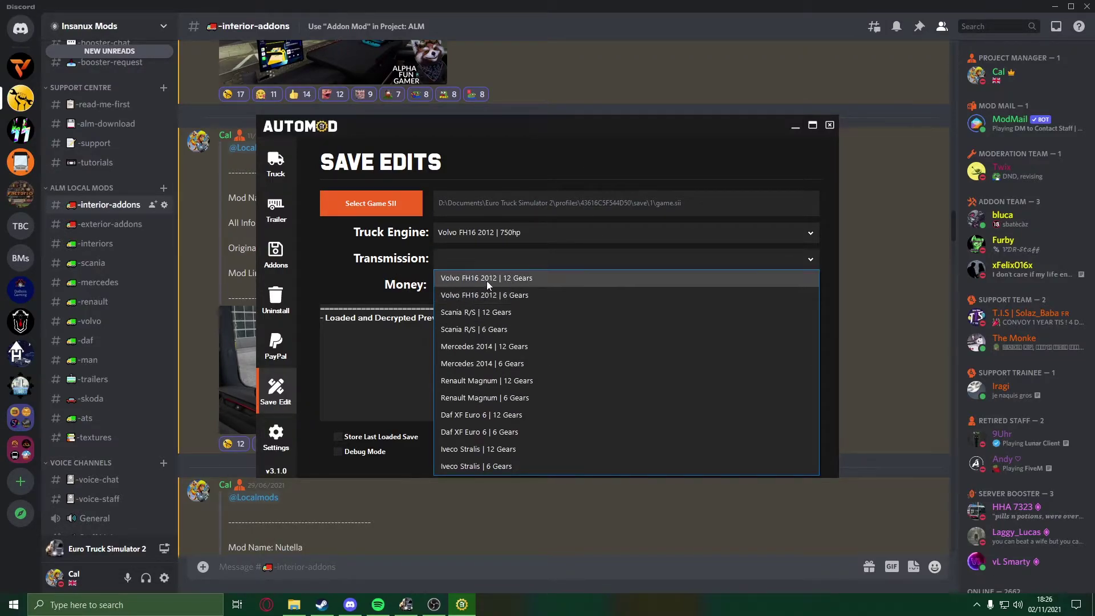
left_click(553, 298)
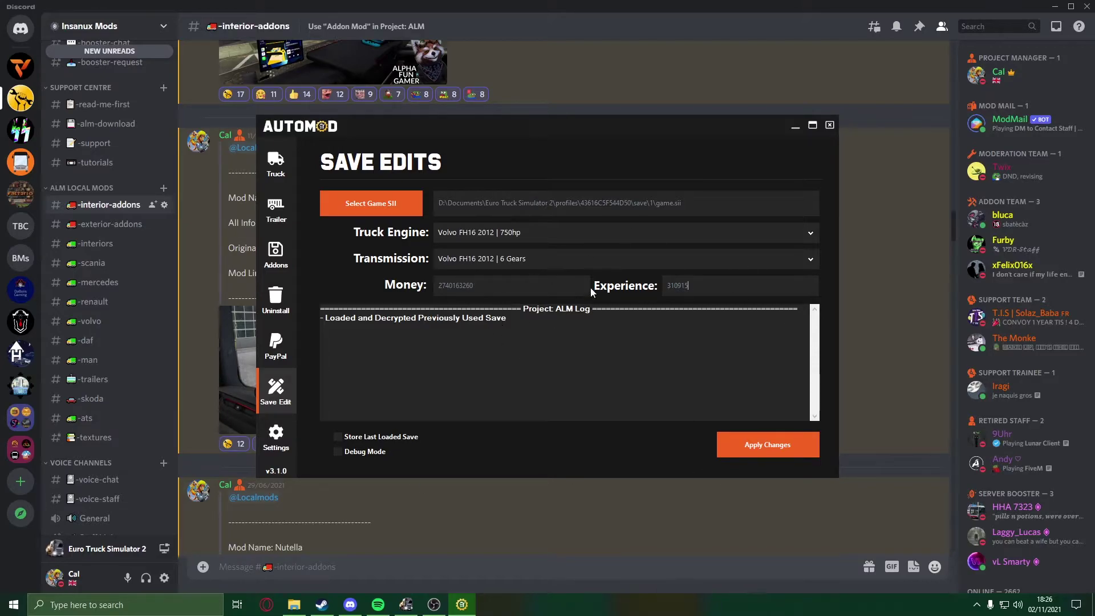
Multiply Money and Experience tenfold by appending 0, and apply the edits to the save.
type("0")
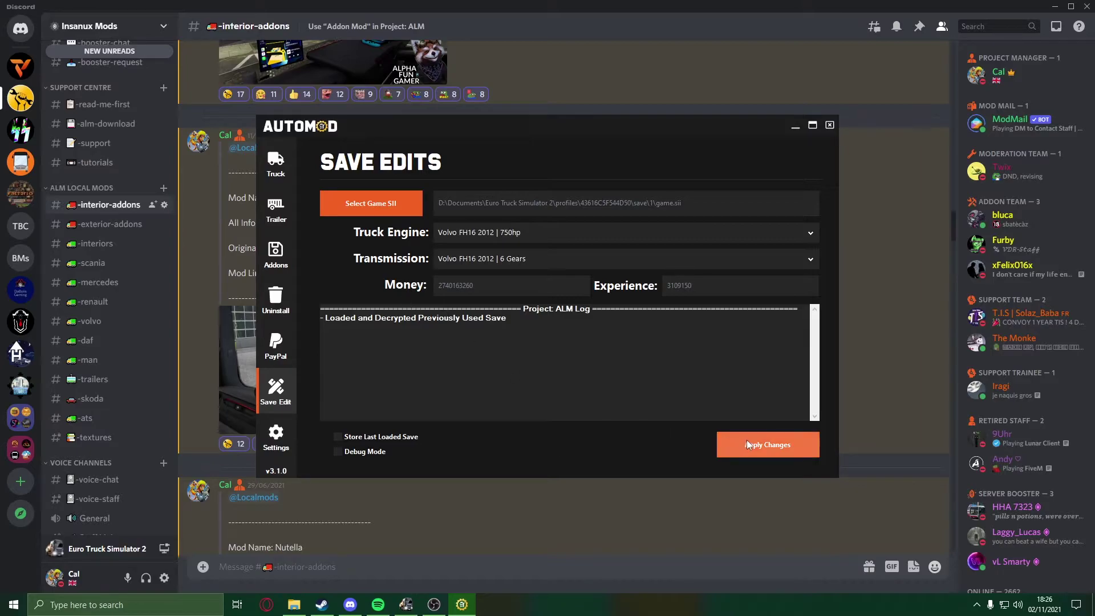
left_click(796, 453)
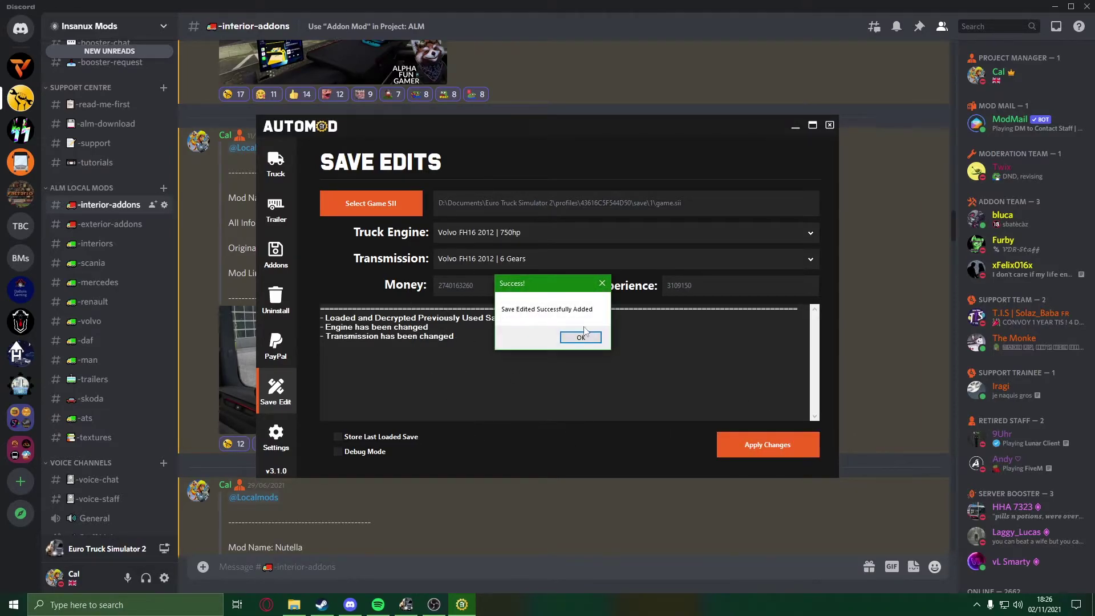
left_click(596, 335)
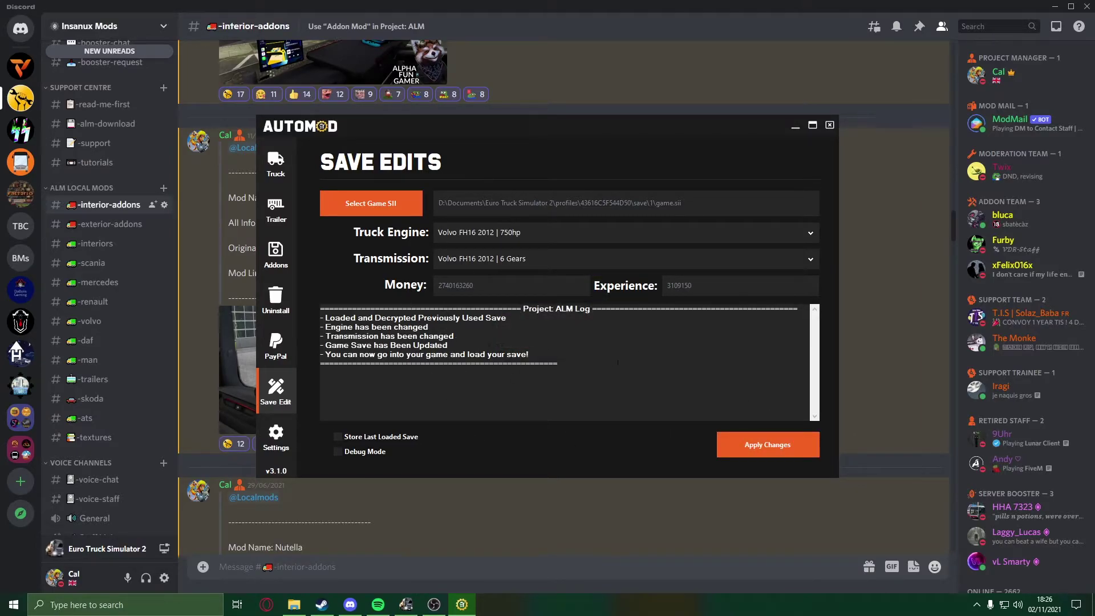
left_click(436, 603)
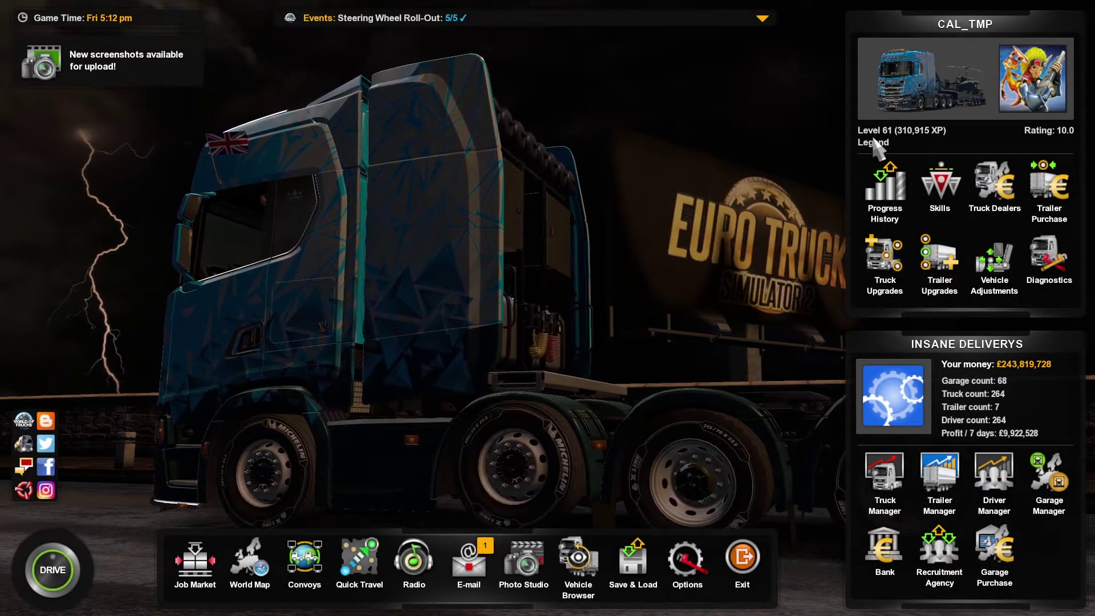
Load the edited Unnamed save 2 in ETS2.
left_click(633, 562)
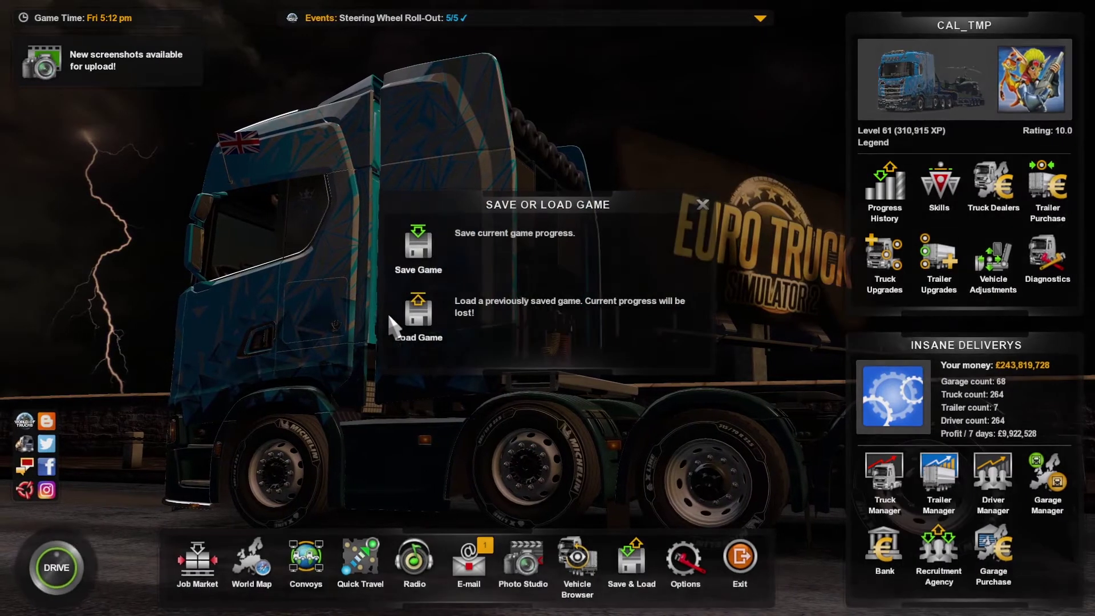
left_click(412, 313)
double_click(542, 140)
left_click(497, 399)
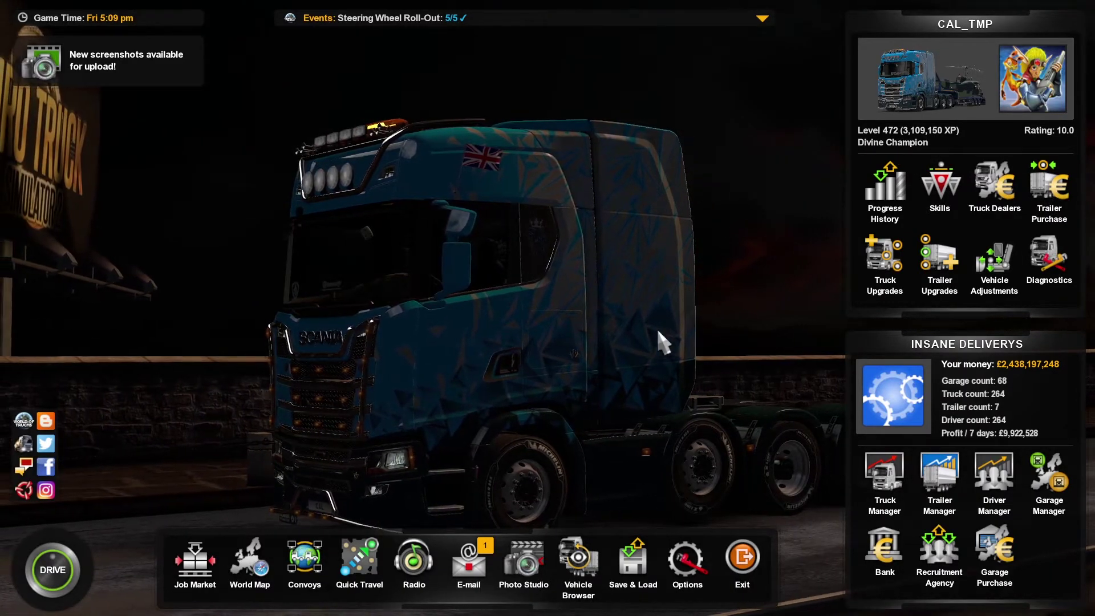
Verify the Scania S runs 750 hp, then download the MAN underbody light from Discord.
left_click(885, 485)
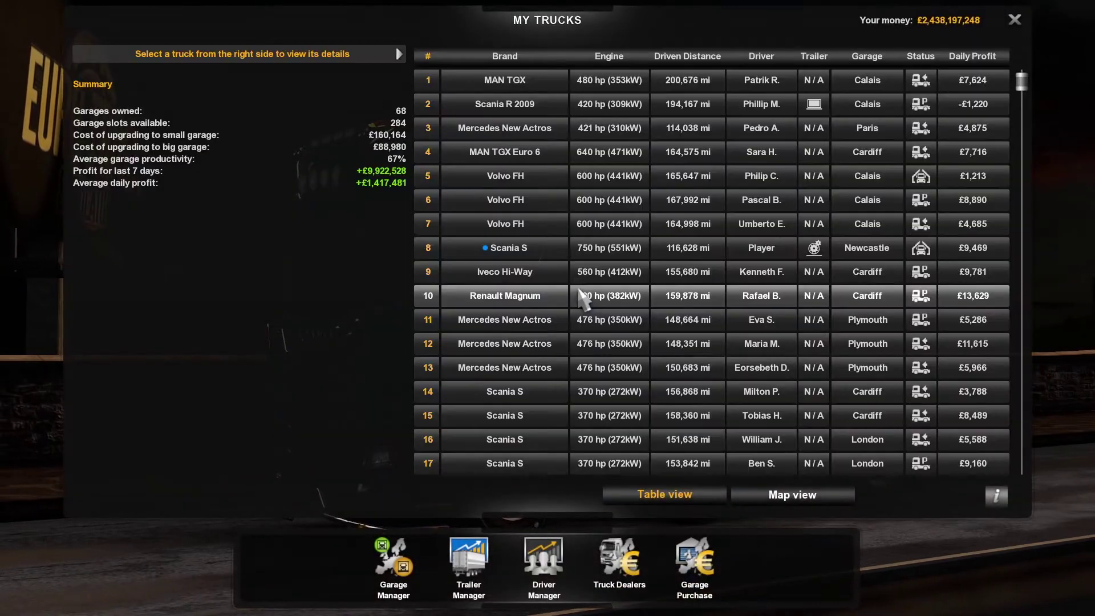
left_click(479, 254)
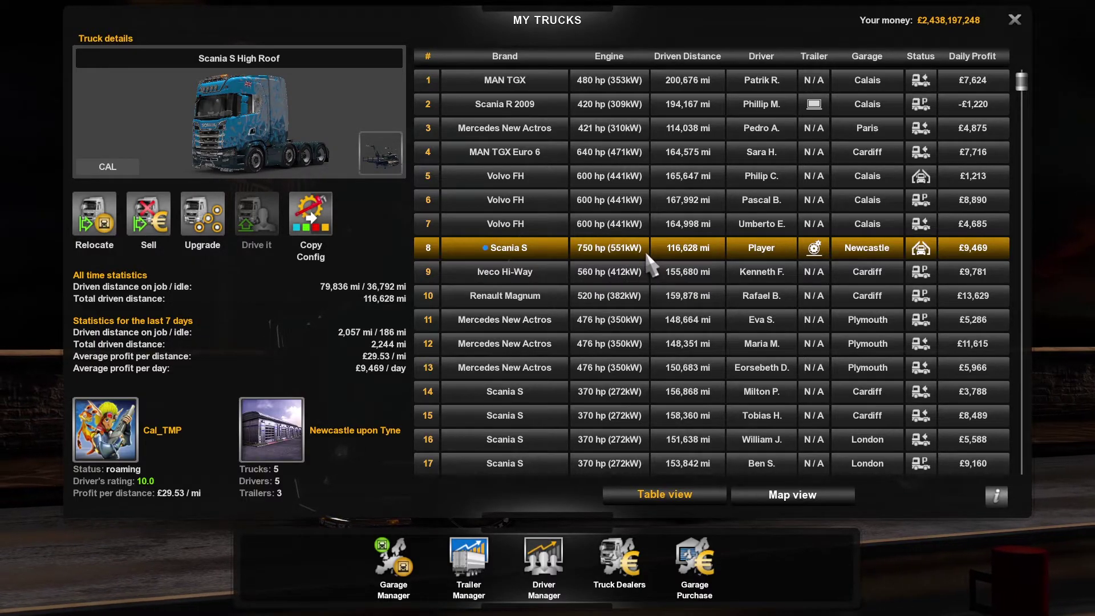
key("alt+Tab")
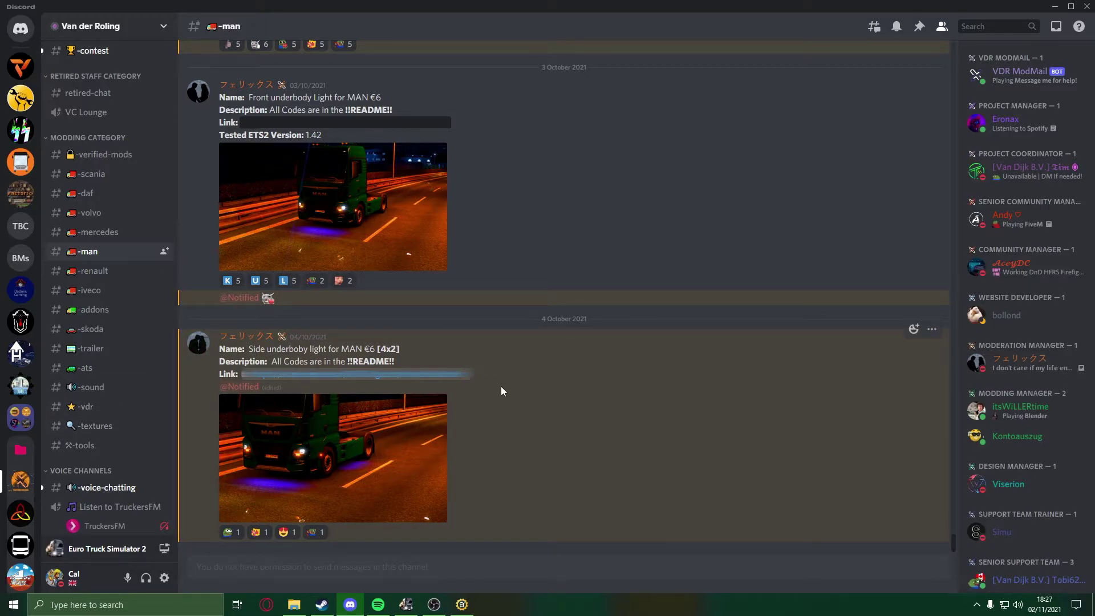
left_click(384, 377)
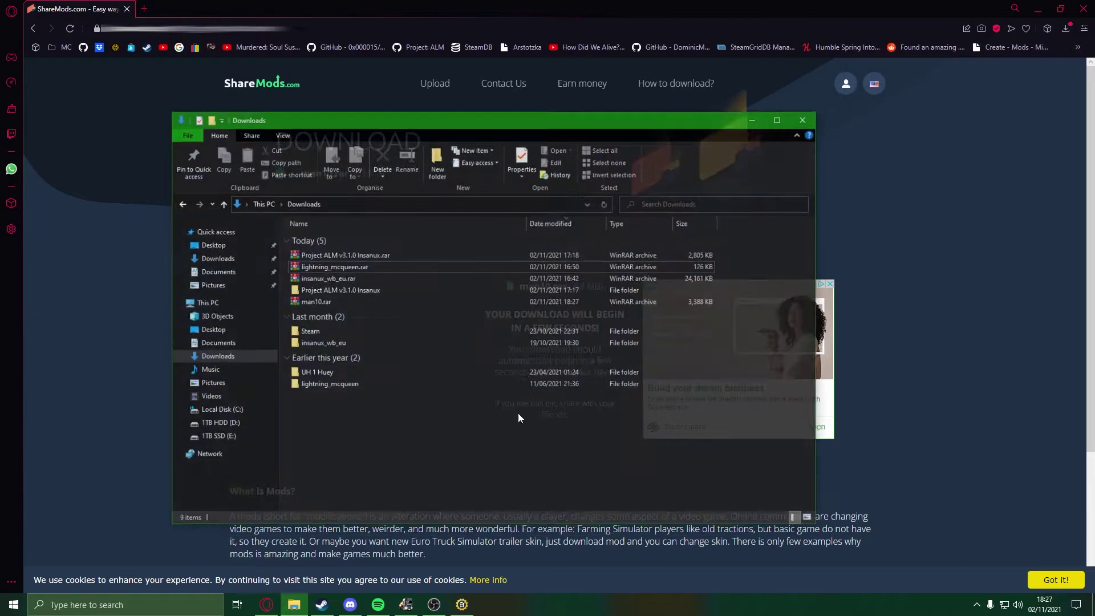
Extract man10.rar to a man10 folder and open its inner man10 folder.
right_click(331, 291)
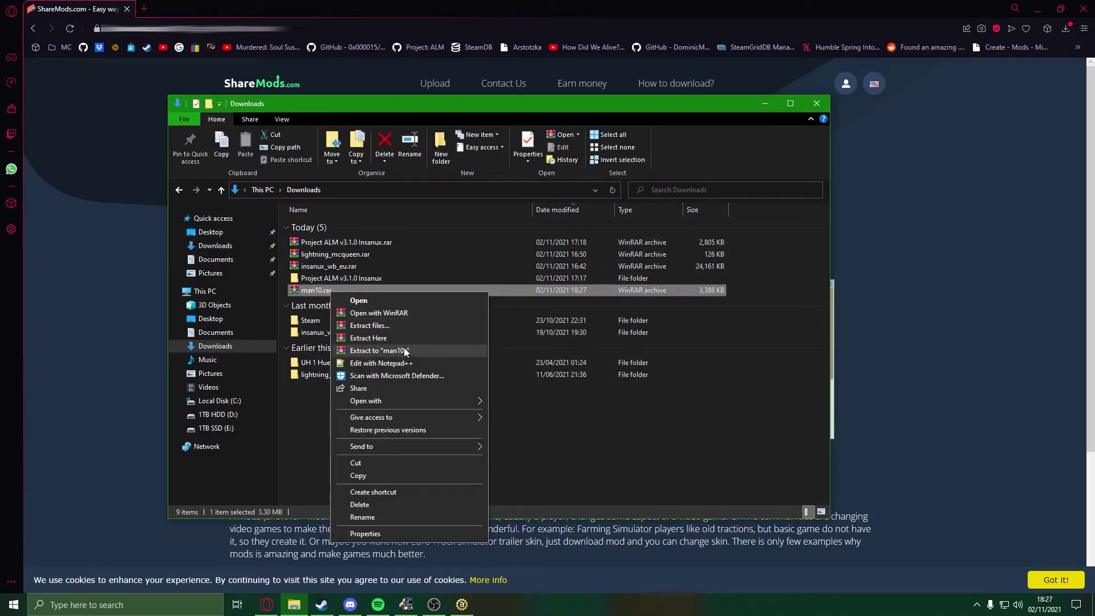
left_click(412, 351)
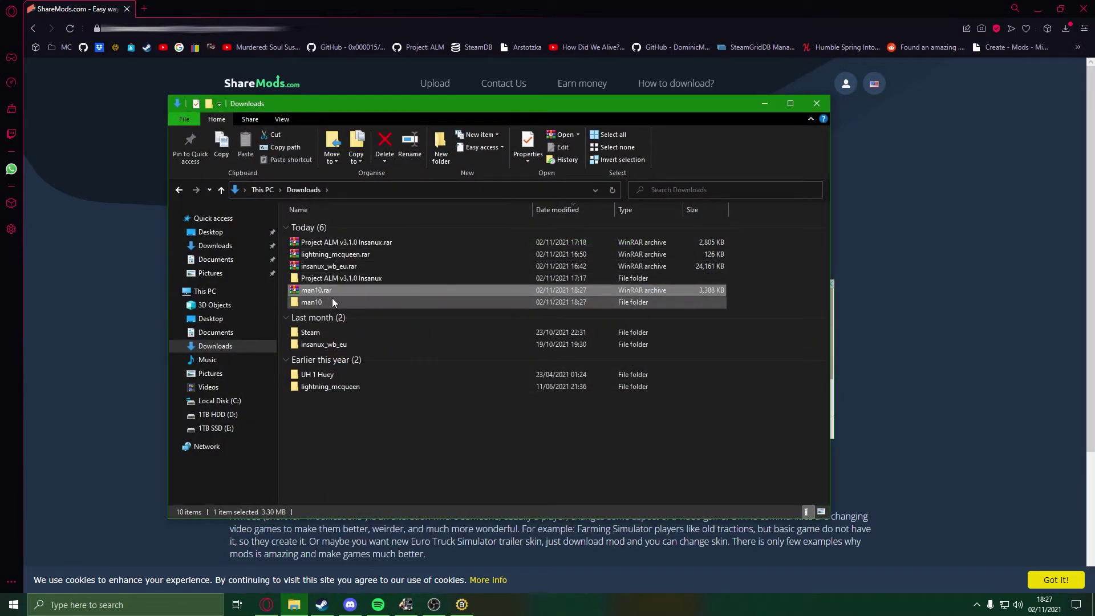
double_click(322, 302)
double_click(320, 226)
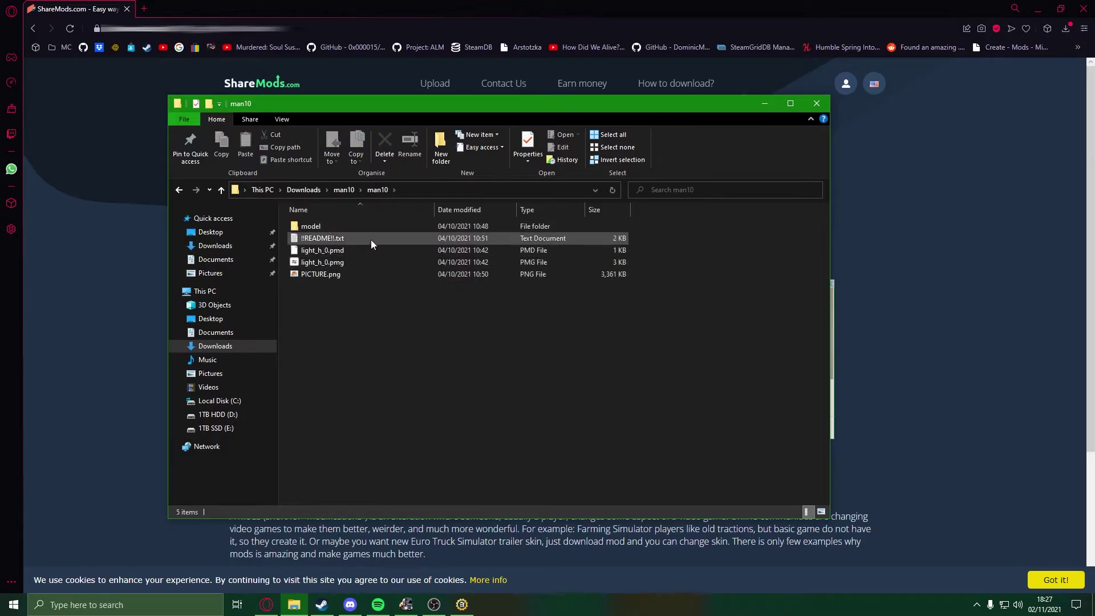
Read !!README!.txt, noting the vehicle_addon_accessory _nameless line, then close Notepad.
double_click(355, 237)
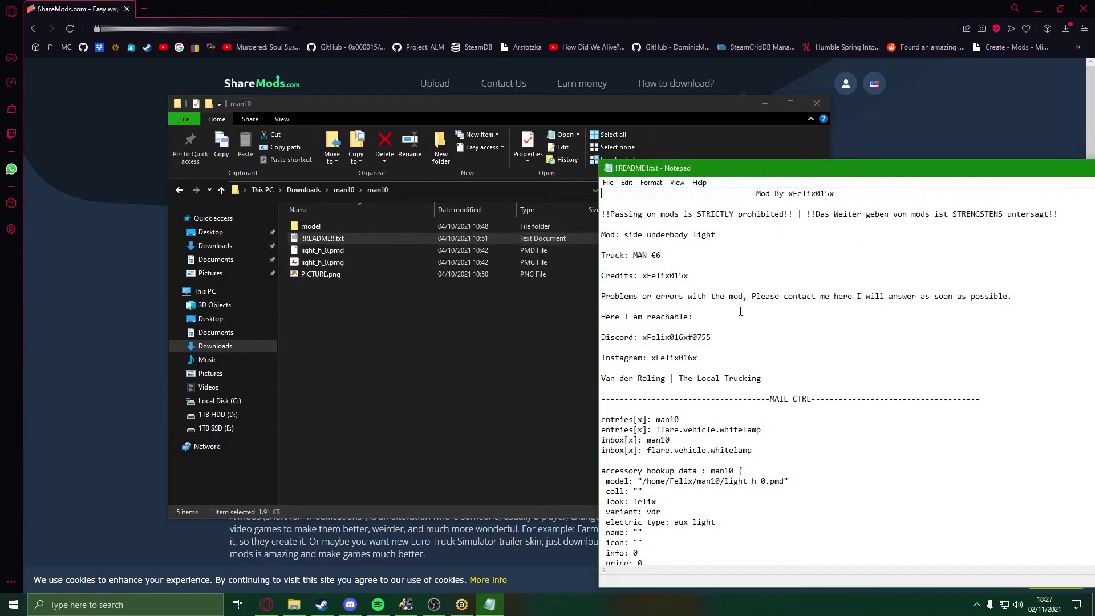
left_click_drag(723, 169, 564, 83)
scroll(531, 311, "down", 17)
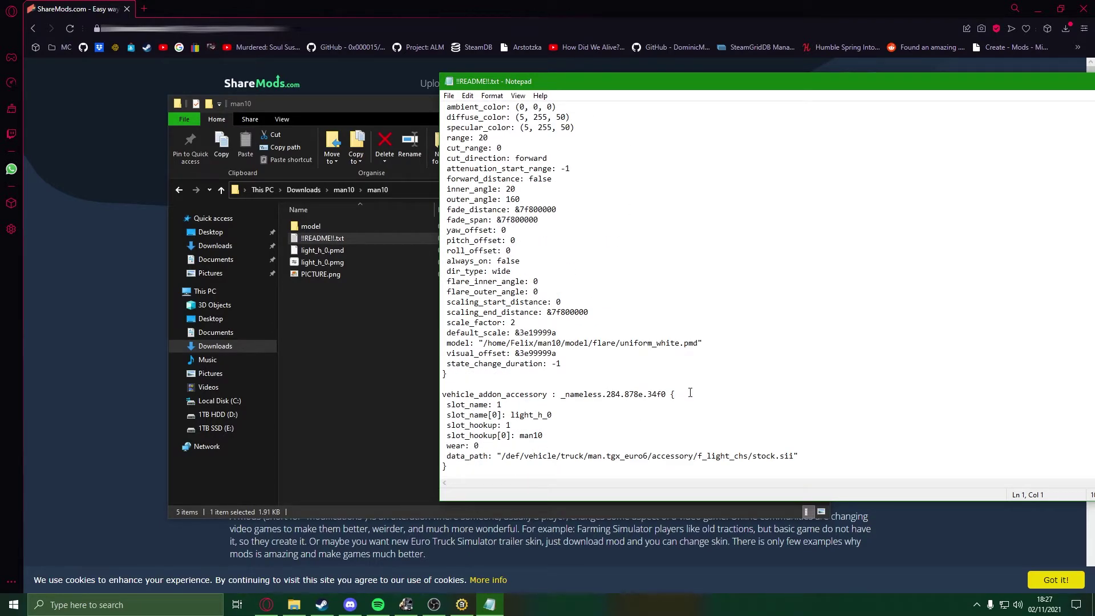
left_click_drag(690, 392, 416, 396)
left_click_drag(561, 394, 656, 394)
left_click(880, 477)
key("alt+F4")
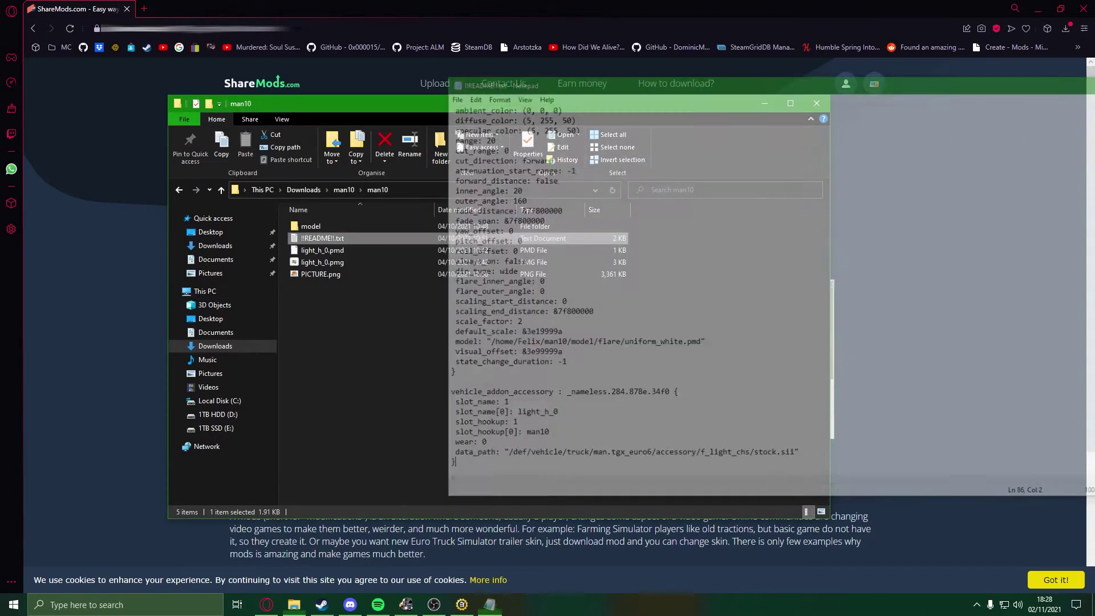
Convert Downloads\man10\man10\!!README!.txt to ALM format from AutoMod's Settings page and confirm completion.
left_click(463, 604)
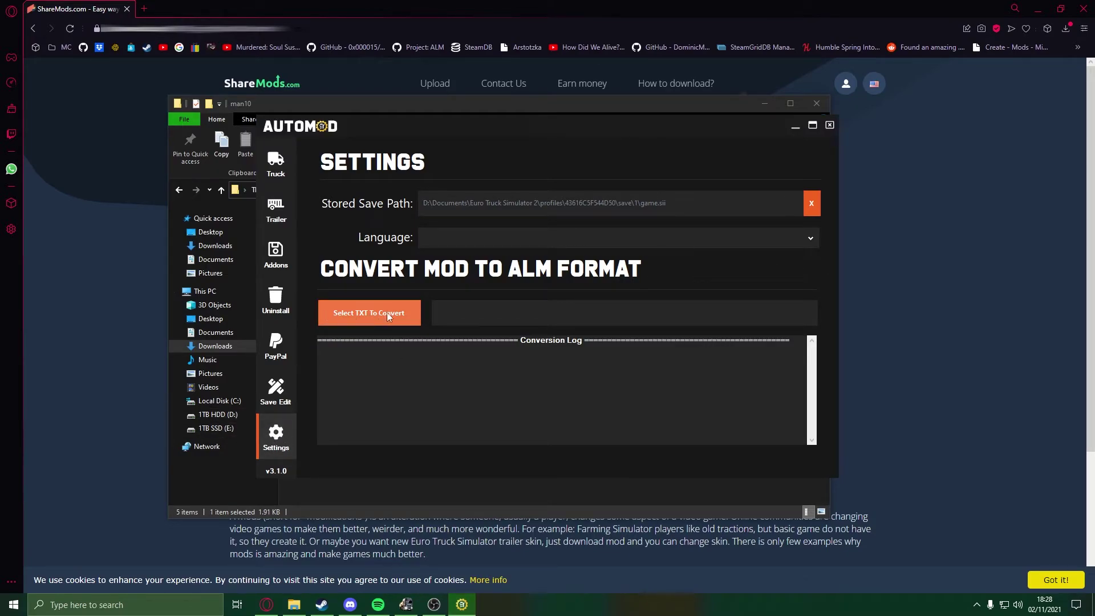
left_click(353, 312)
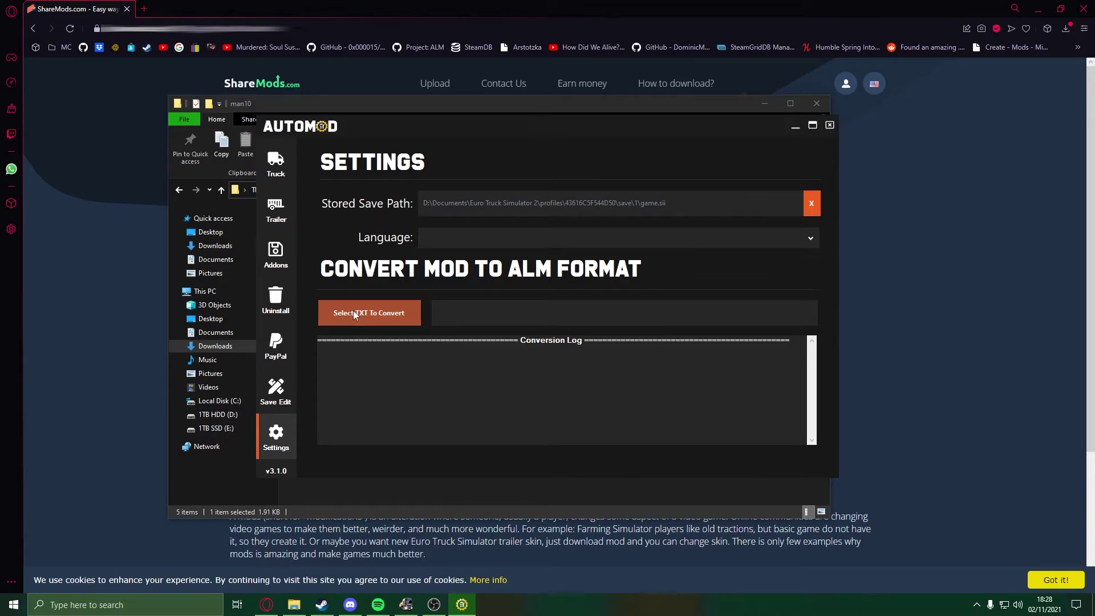
left_click(311, 218)
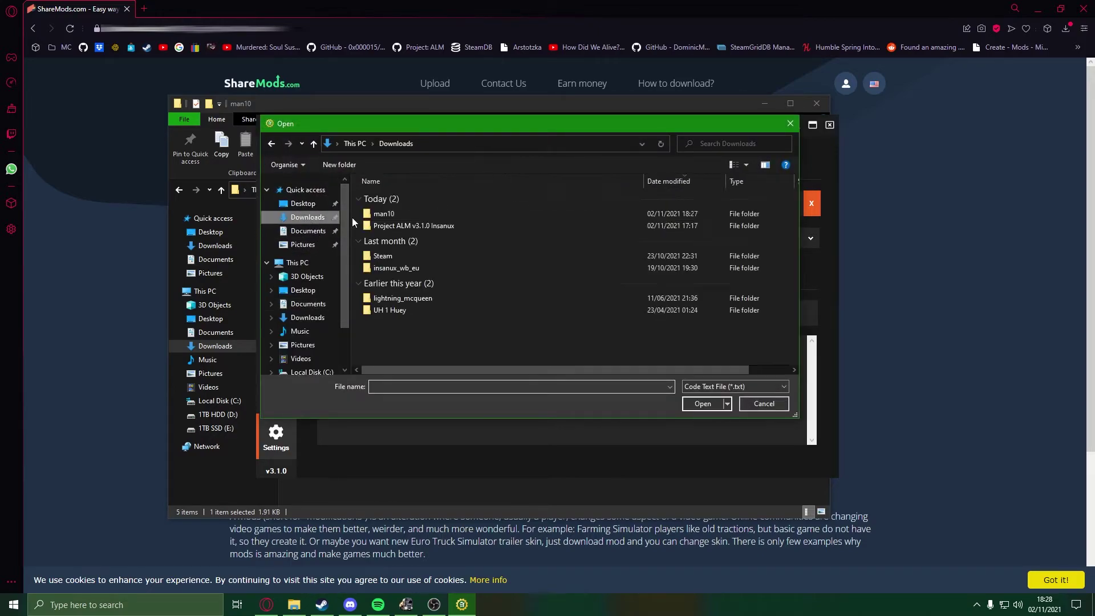
double_click(416, 215)
double_click(407, 201)
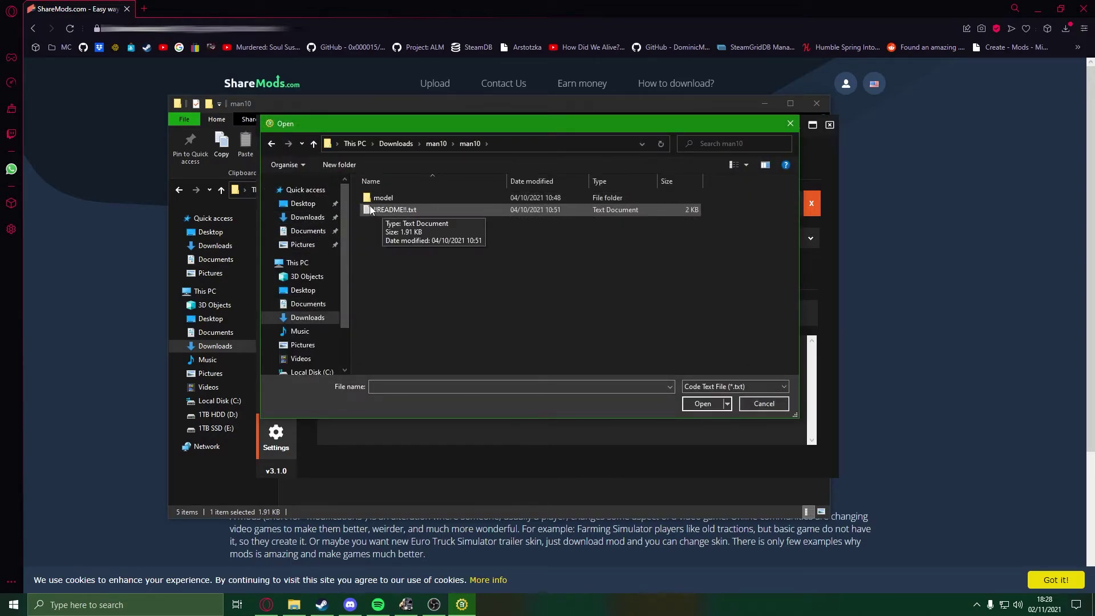
double_click(429, 209)
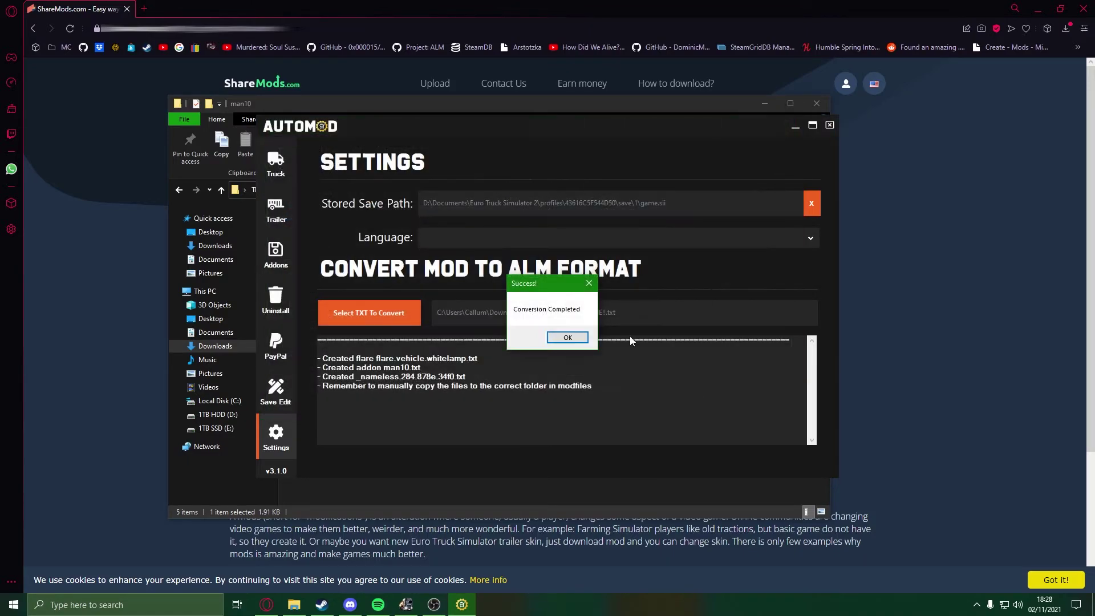
left_click(568, 337)
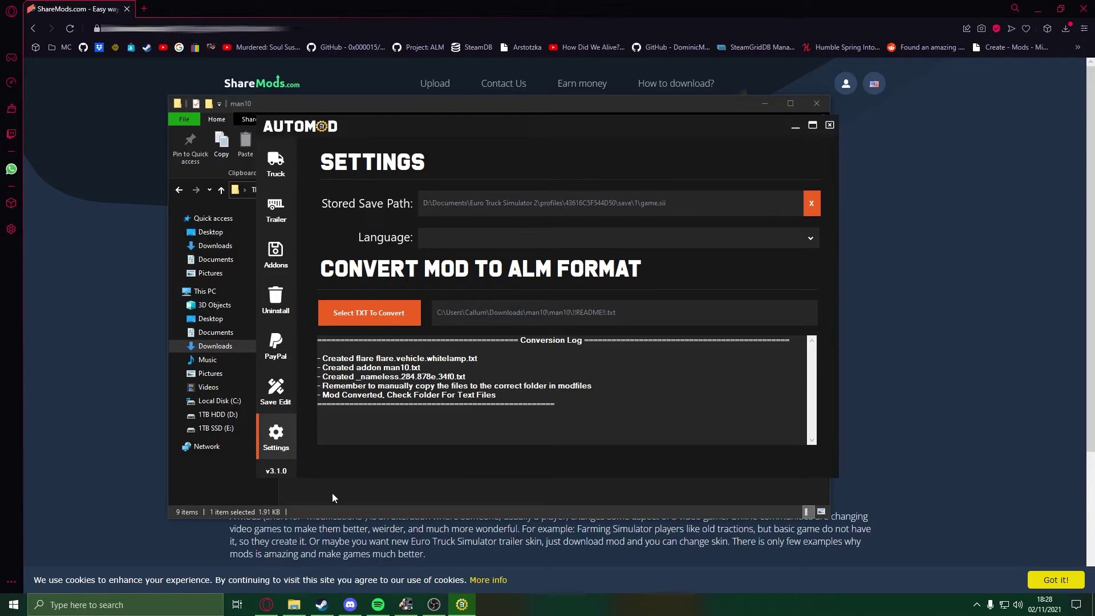
Reopen the README and check the model path and light_h_0.pmd file name.
left_click(361, 487)
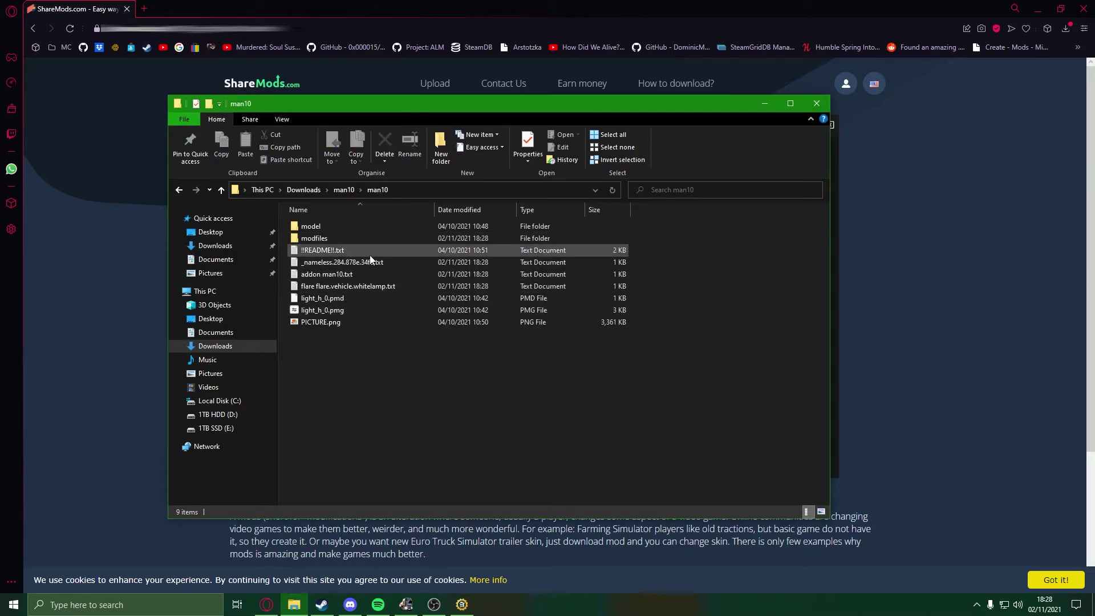
double_click(353, 250)
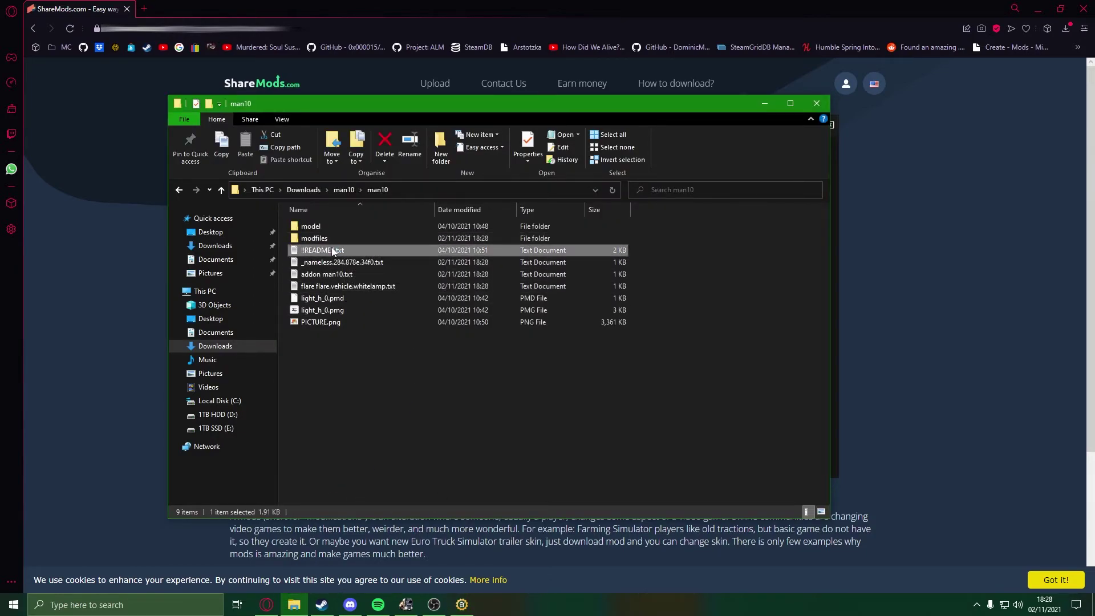
left_click_drag(560, 87, 757, 76)
scroll(784, 326, "down", 2)
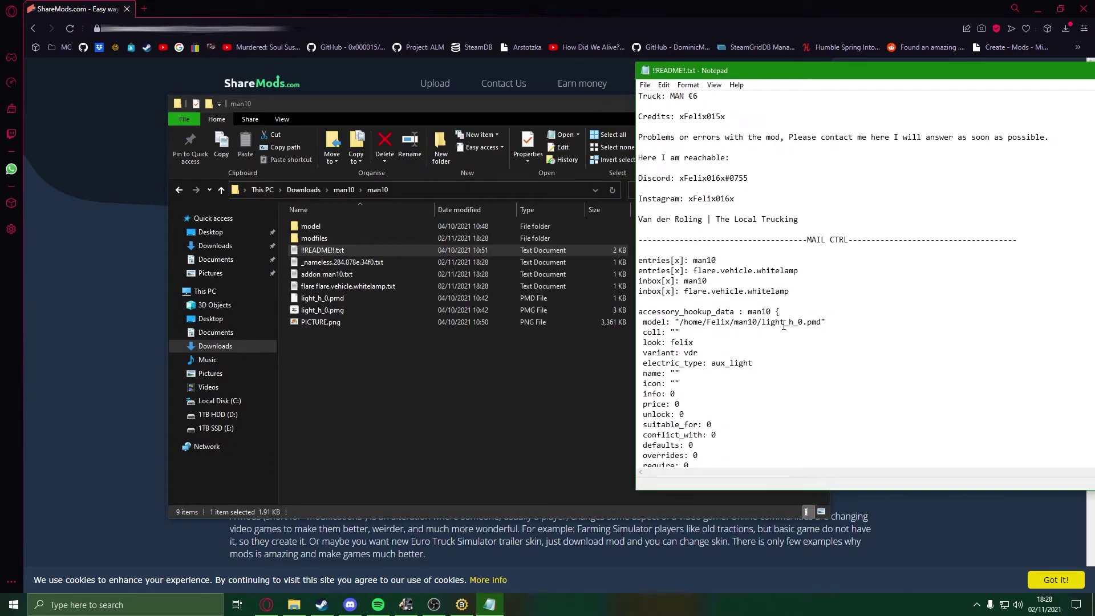
left_click_drag(822, 322, 683, 324)
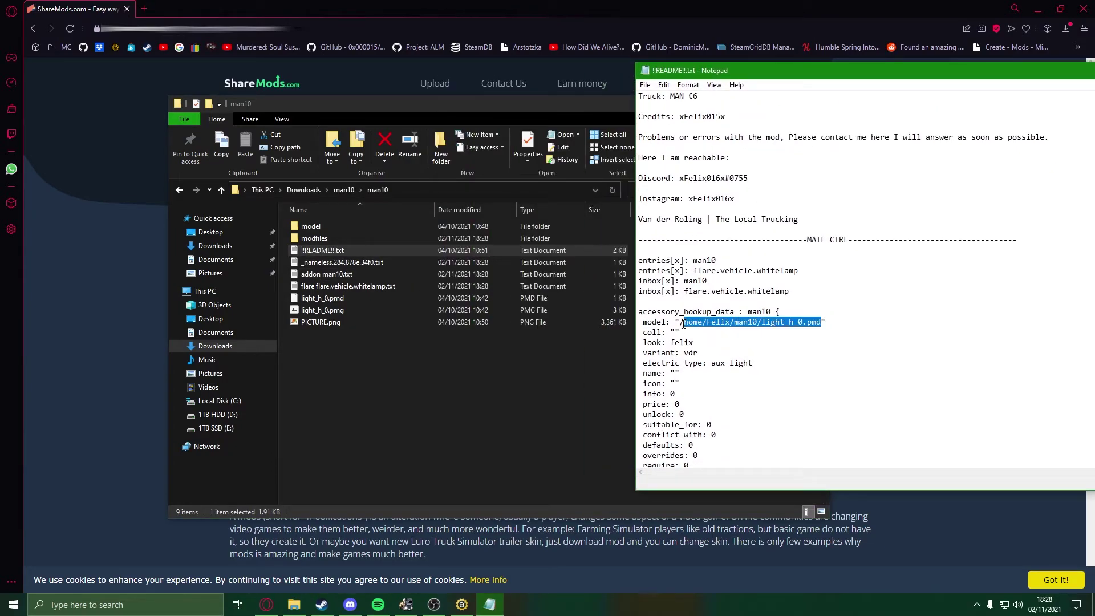
left_click(779, 322)
left_click_drag(762, 323, 823, 324)
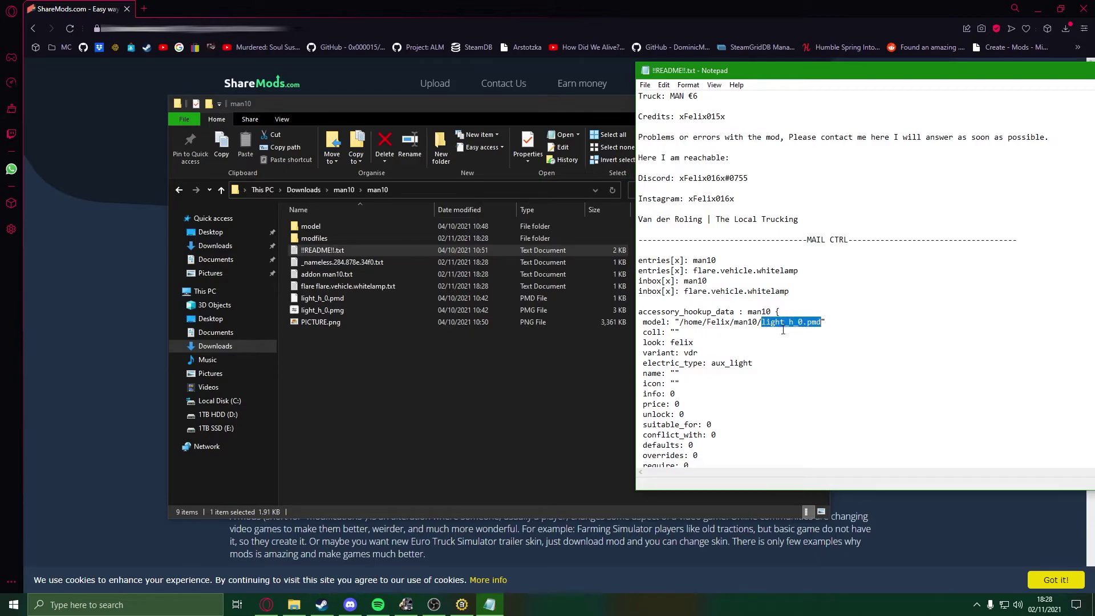
Put the model folder, light_h_0.pmg and light_h_0.pmd into modfiles\Felix\man10.
left_click(330, 314)
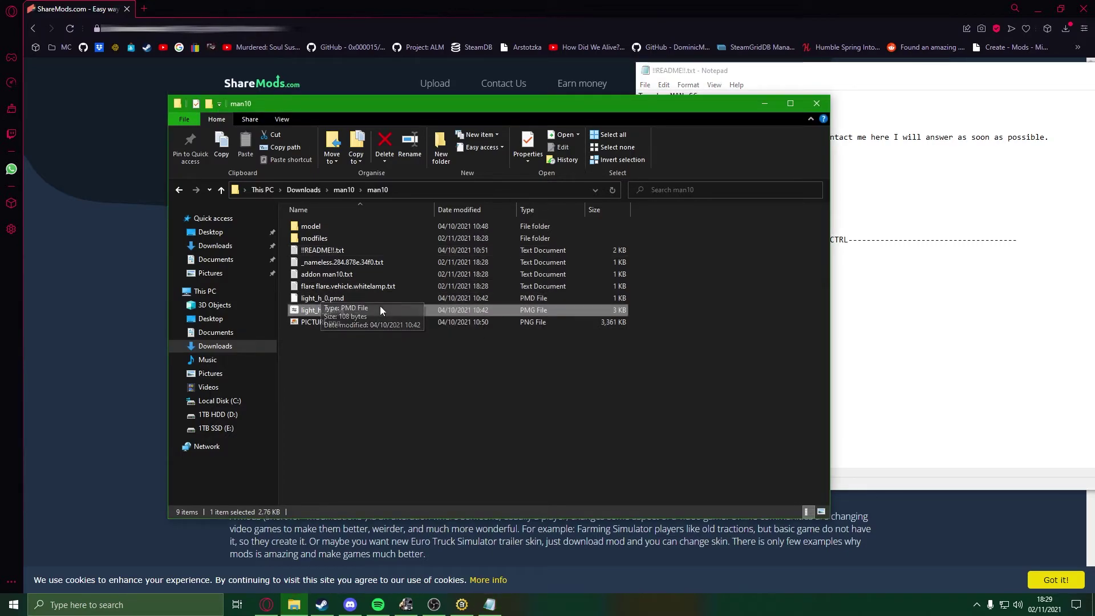
left_click(348, 297, "ctrl")
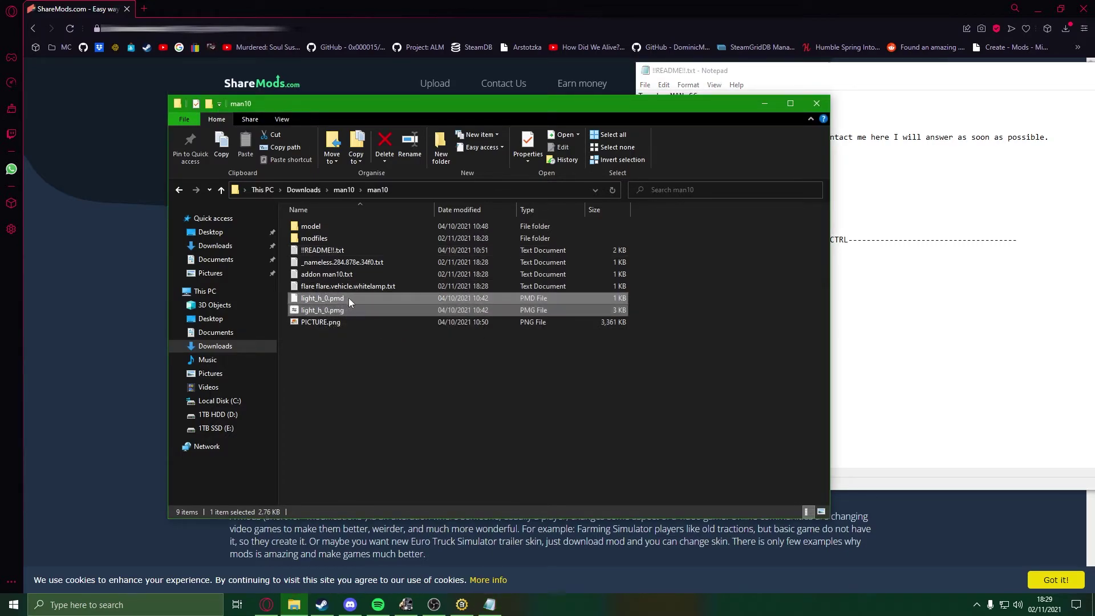
left_click(324, 227, "ctrl")
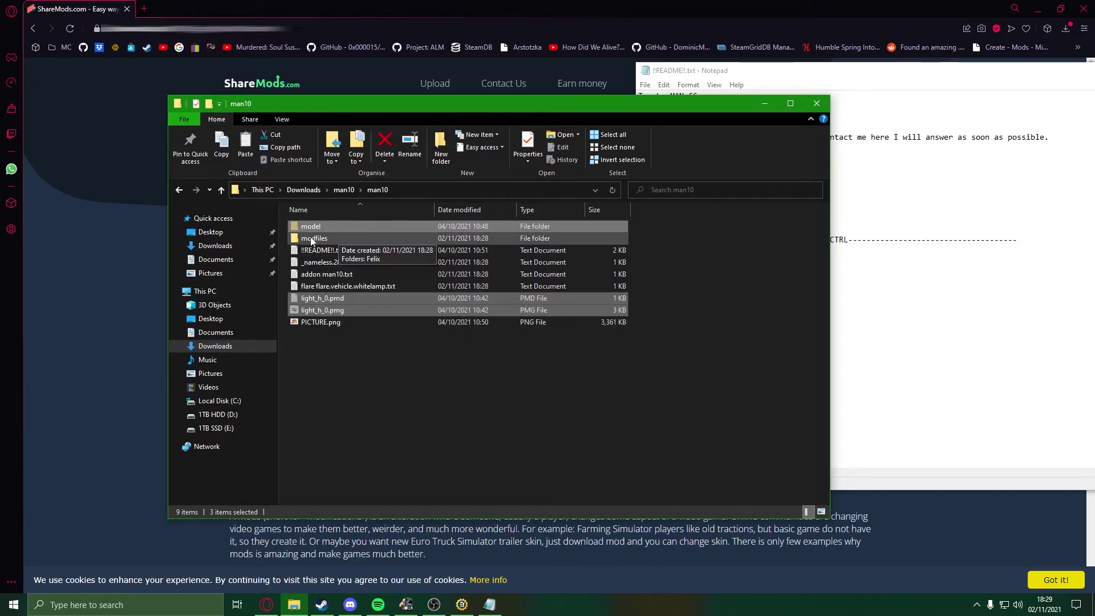
double_click(324, 239)
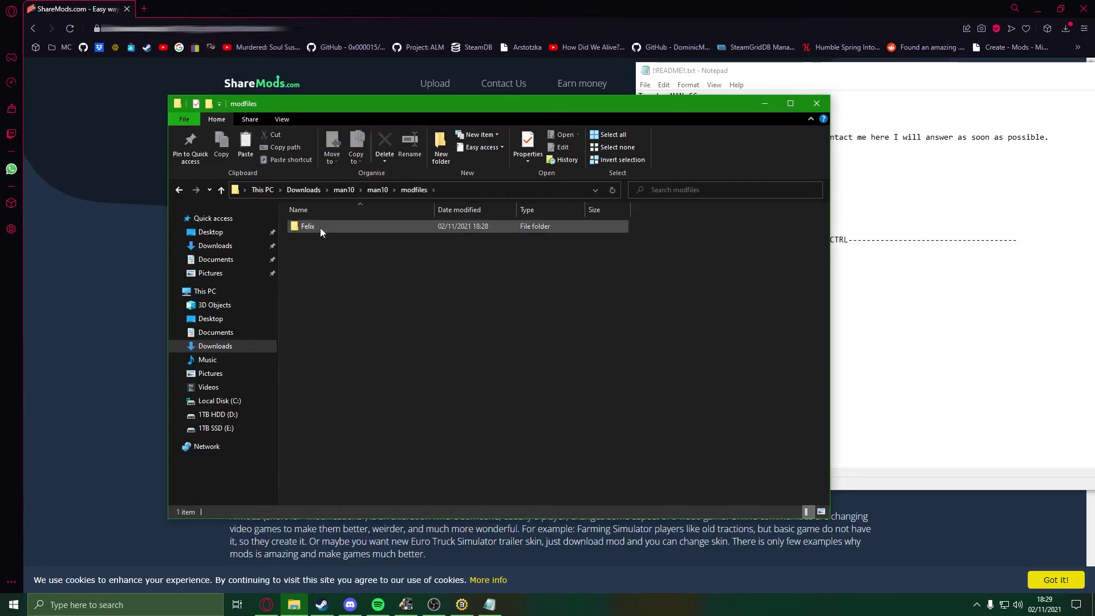
double_click(342, 226)
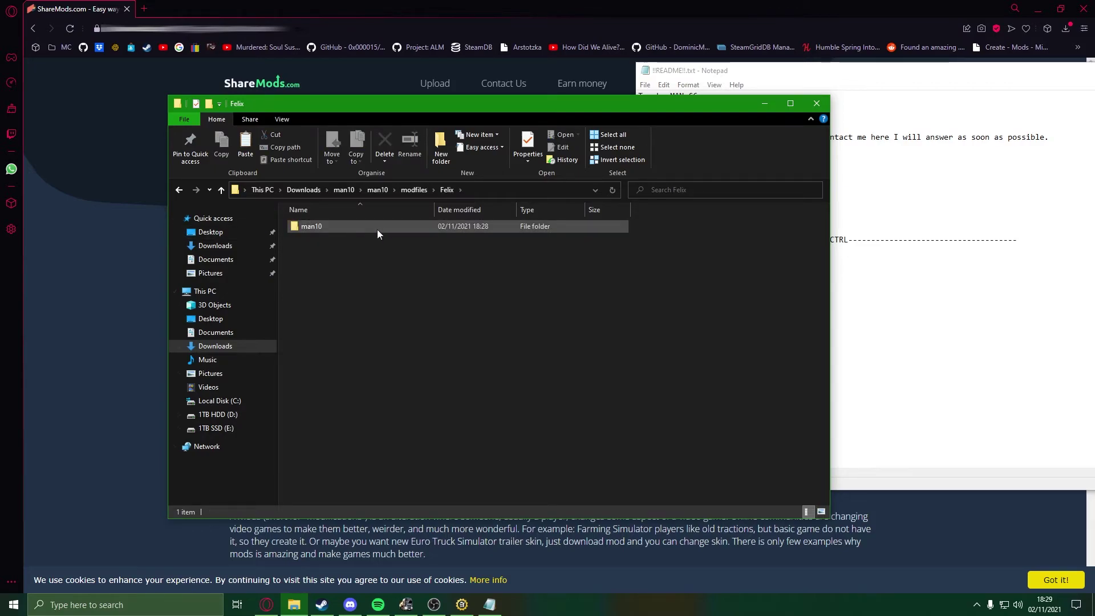
double_click(351, 227)
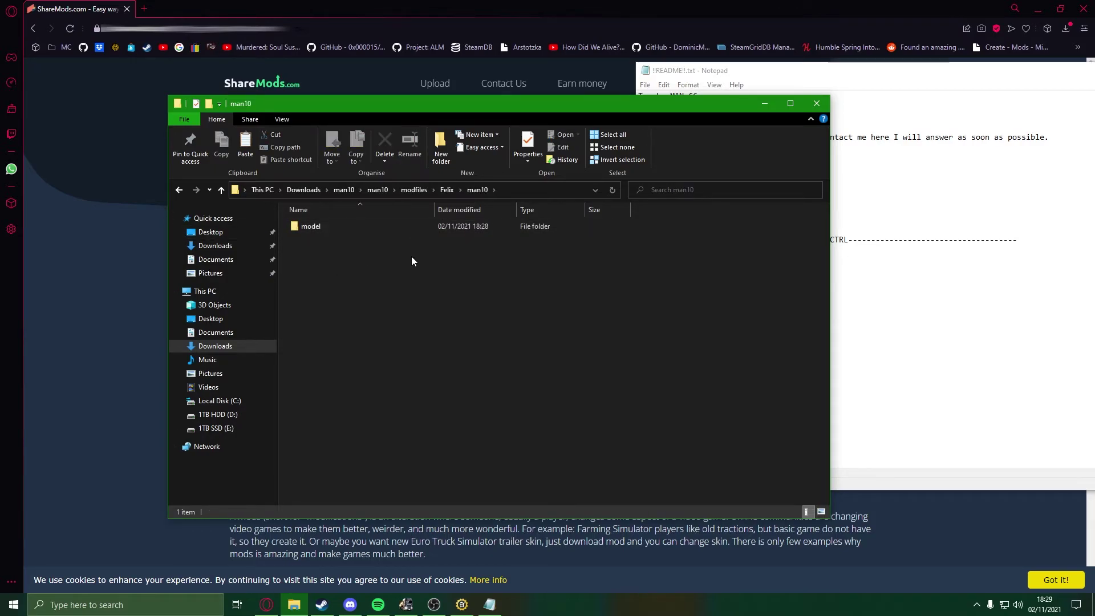
key("ctrl+v")
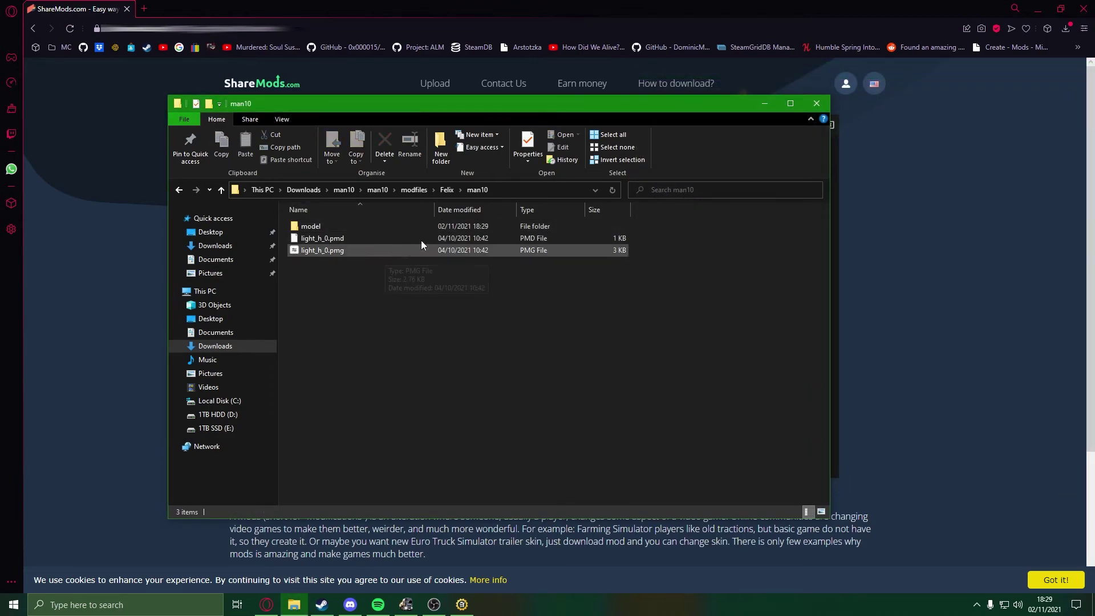
Go back to Downloads\man10\man10 and review the _nameless through PICTURE.png files.
left_click(377, 189)
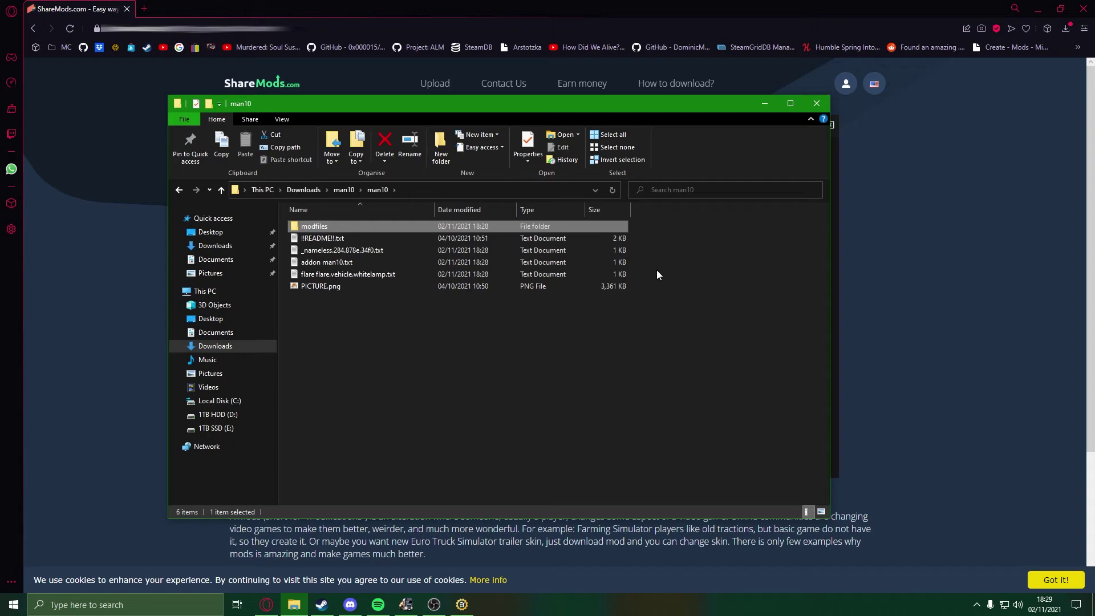
left_click_drag(628, 354, 450, 247)
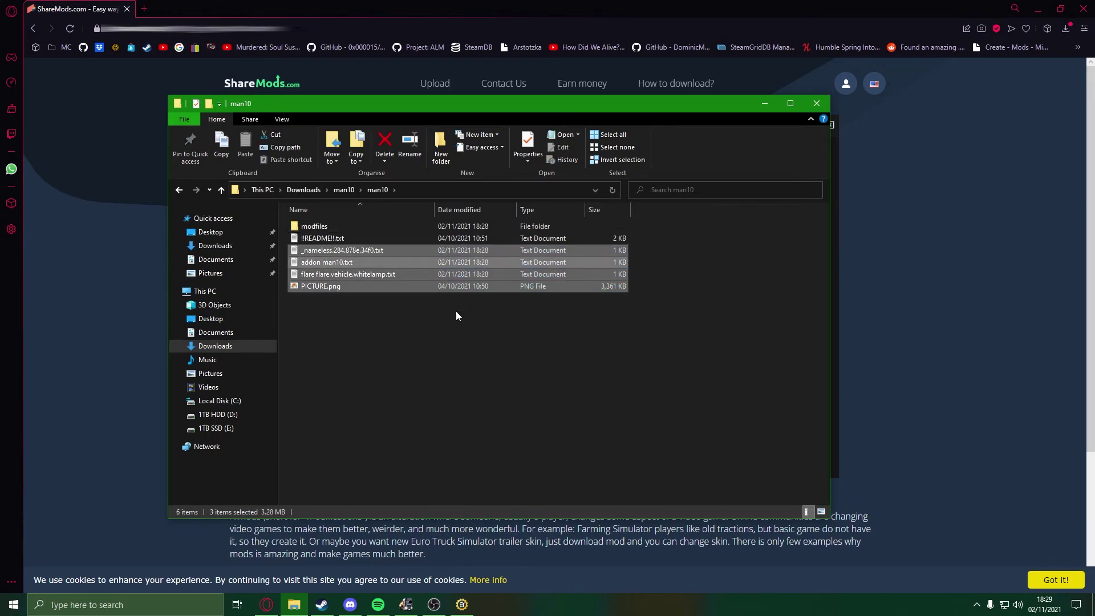
left_click(457, 316)
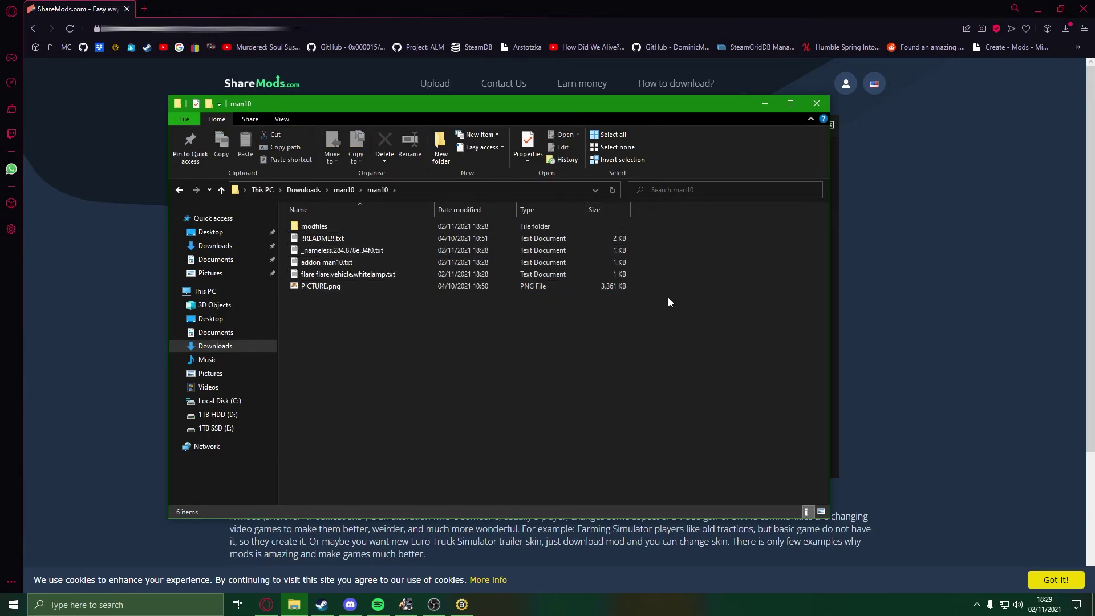